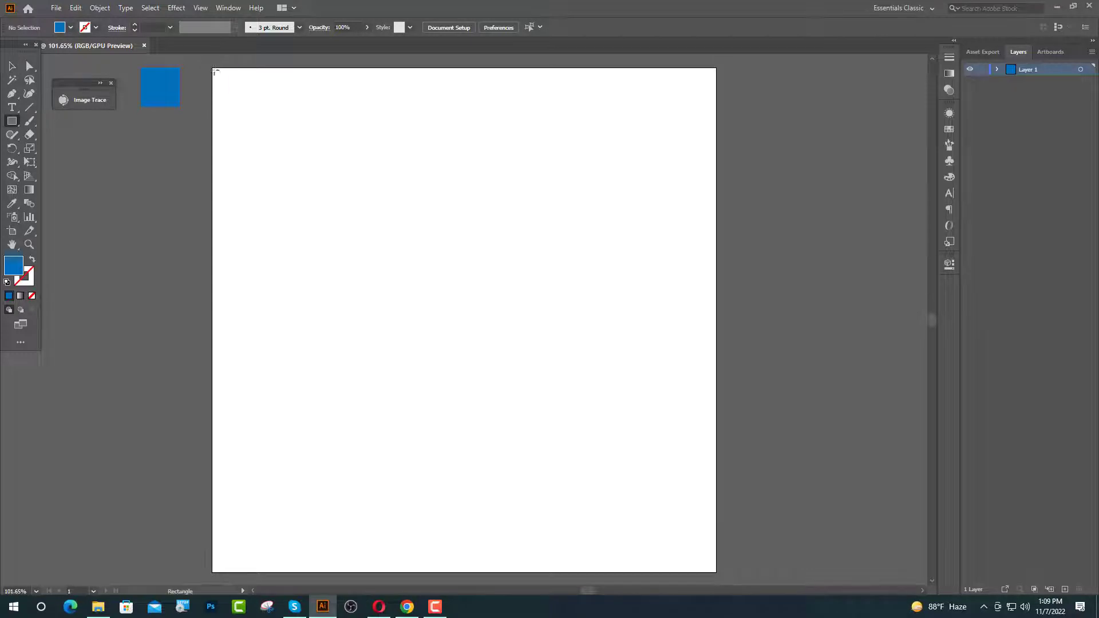
Step: Cover the whole artboard with an 8.5 × 8.5 in rectangle and fill it black
{"action": "left_click_drag", "start_coordinate": [213, 69], "coordinate": [716, 572]}
{"action": "key", "text": "v"}
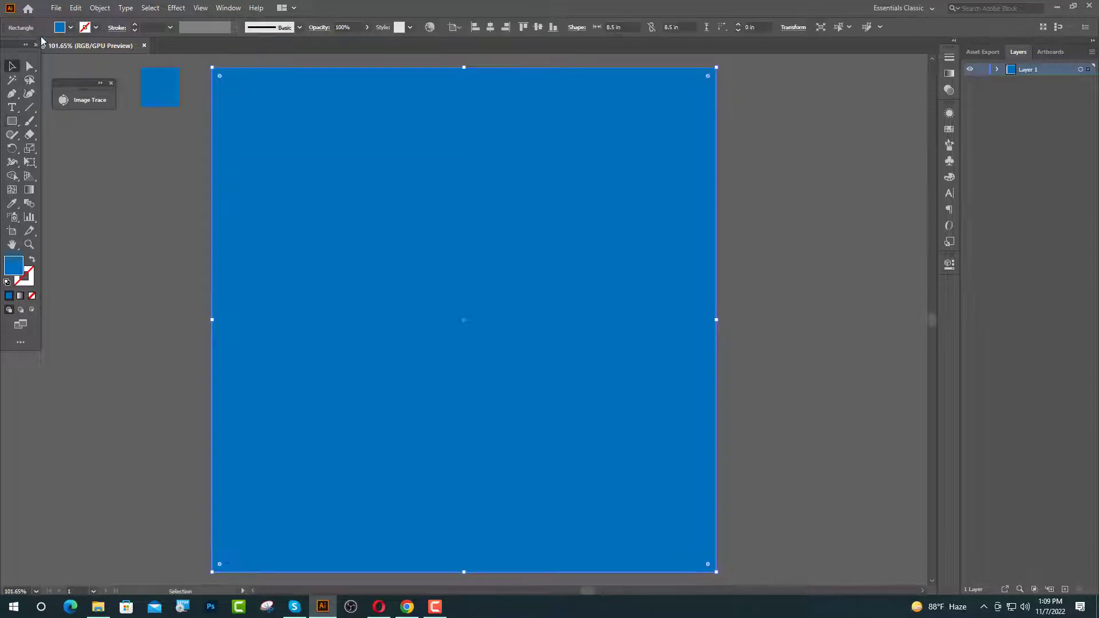
{"action": "left_click", "coordinate": [60, 28]}
{"action": "left_click", "coordinate": [32, 46]}
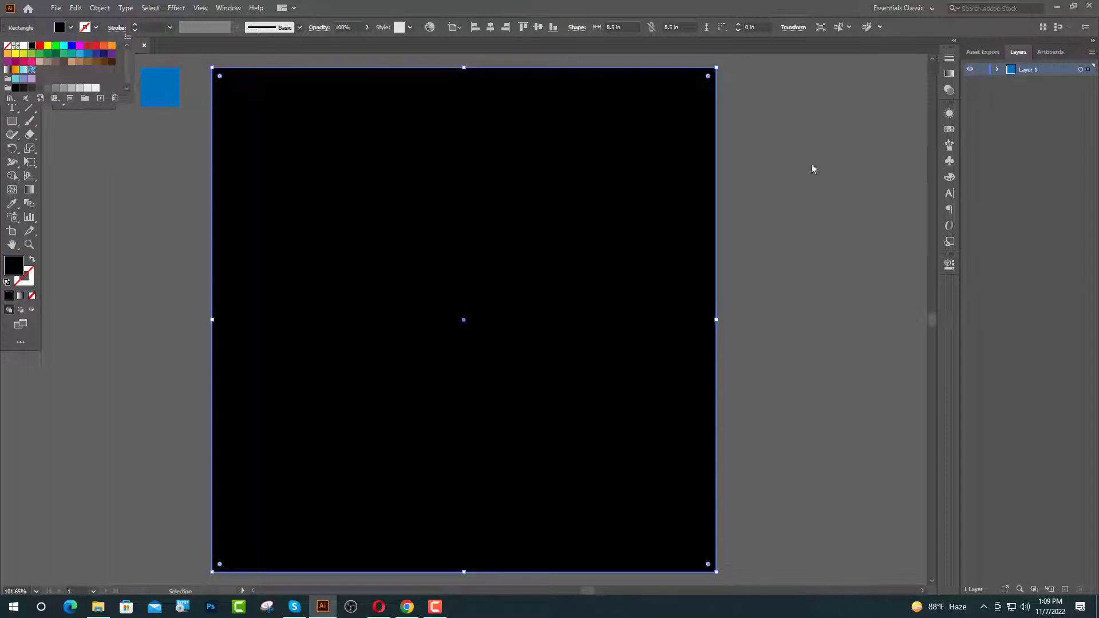
Step: Lock the black background rectangle in Layer 1
{"action": "left_click", "coordinate": [973, 83]}
{"action": "left_click", "coordinate": [997, 70]}
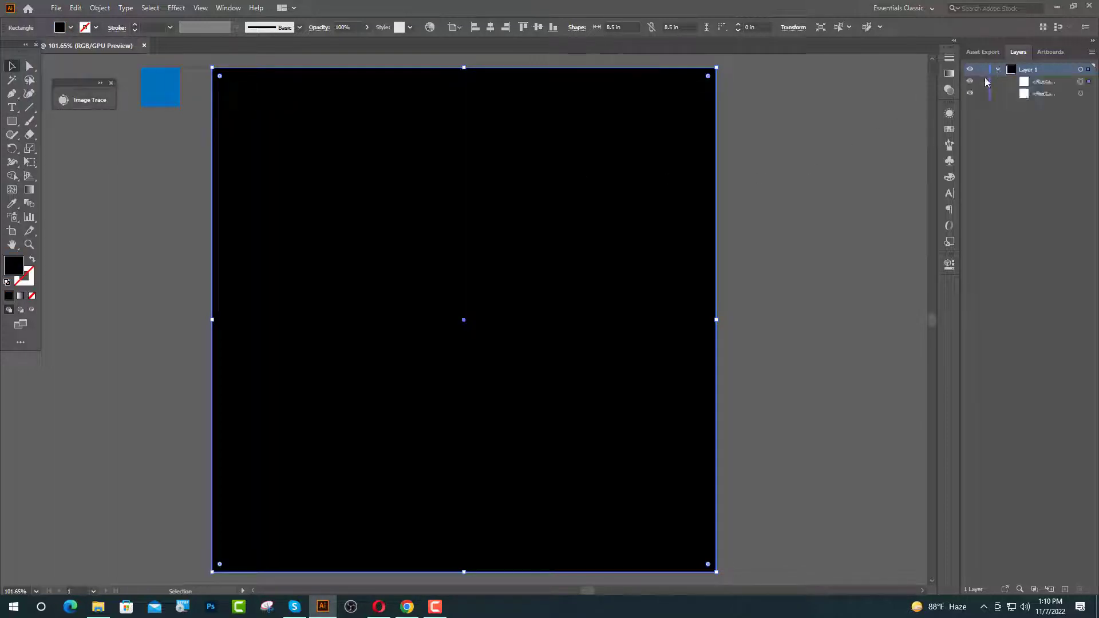
{"action": "left_click", "coordinate": [983, 81]}
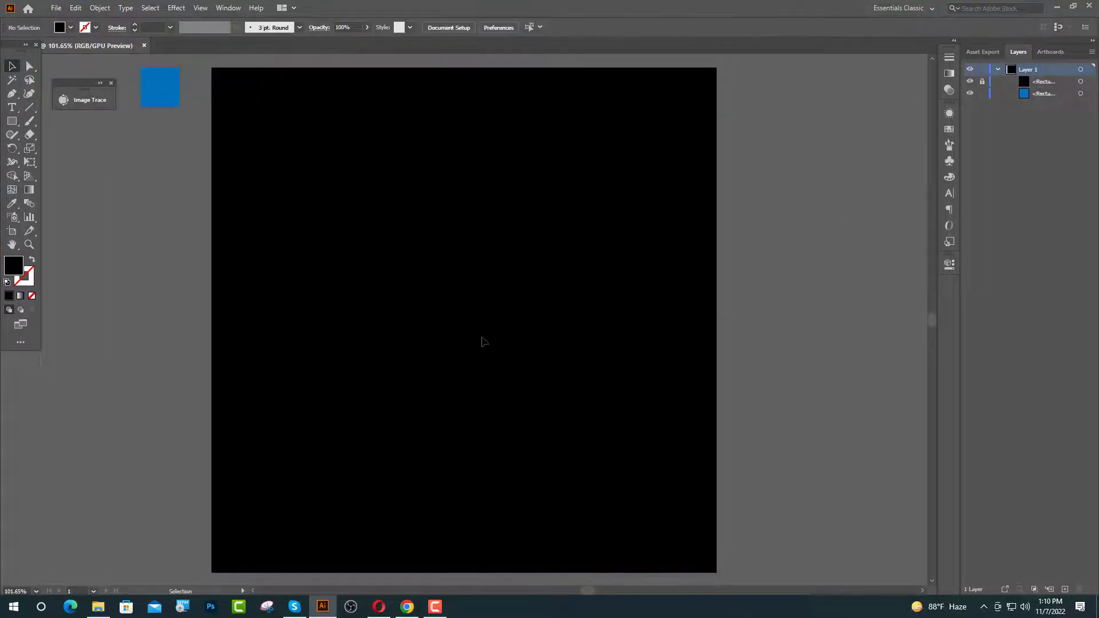
Step: Place two vertical guides about 5.33 in apart, then group them and centre the group horizontally on the artboard
{"action": "key", "text": "ctrl+r"}
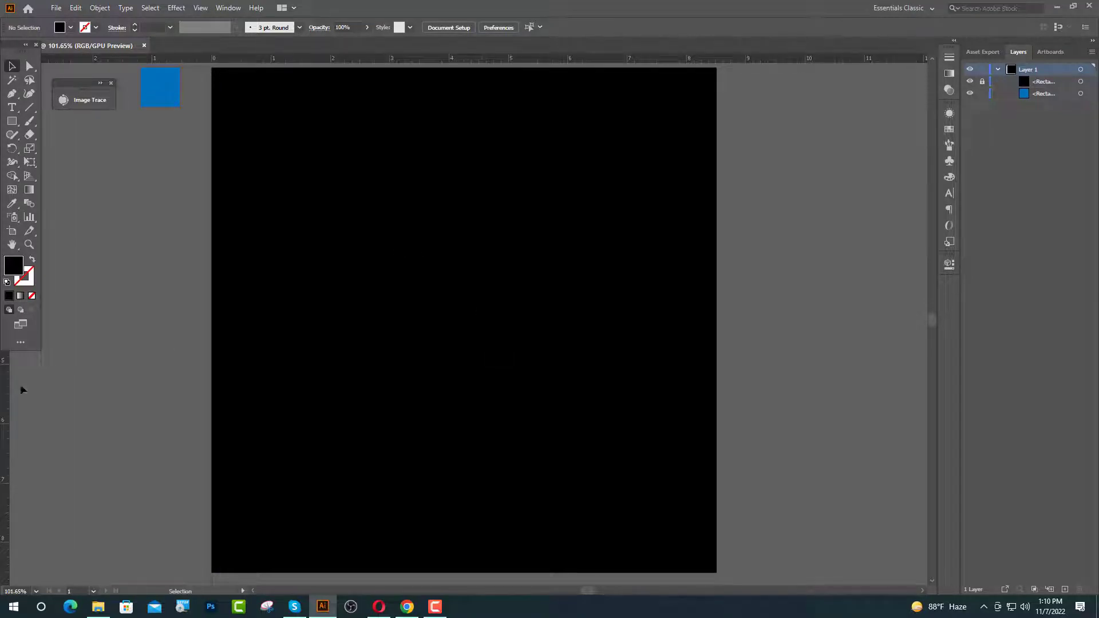
{"action": "left_click_drag", "start_coordinate": [279, 448], "coordinate": [652, 490]}
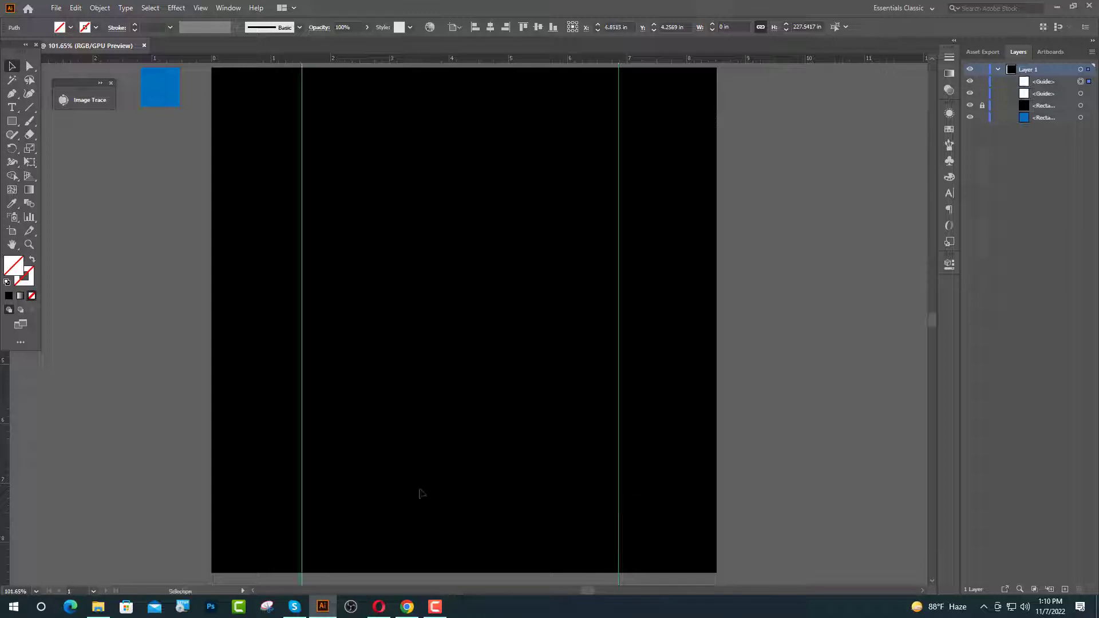
{"action": "left_click_drag", "start_coordinate": [245, 414], "coordinate": [690, 511]}
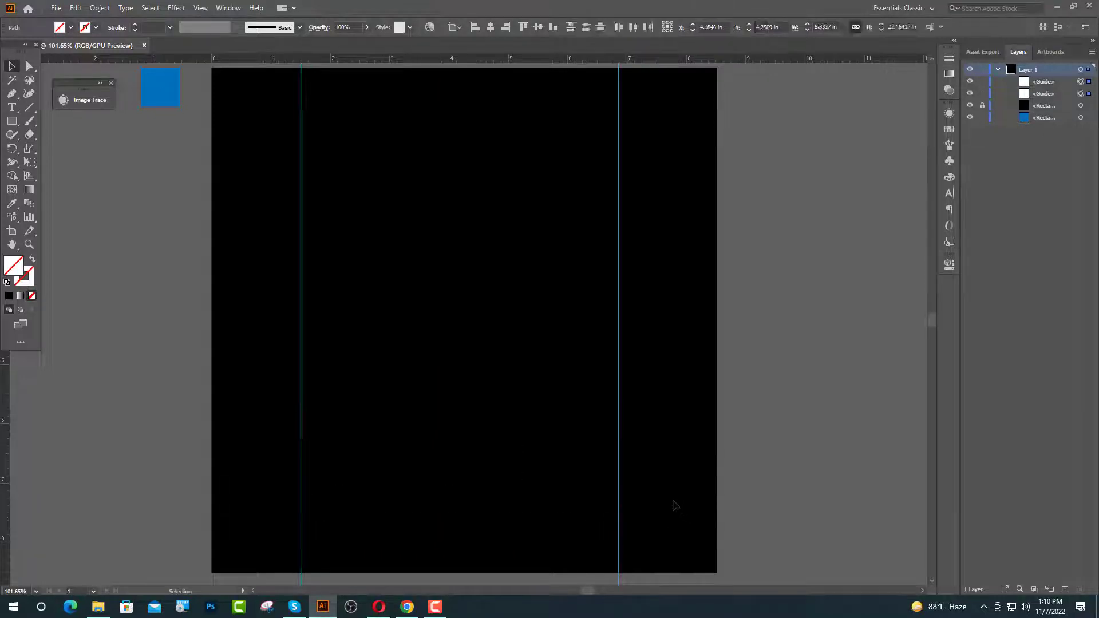
{"action": "key", "text": "ctrl+g"}
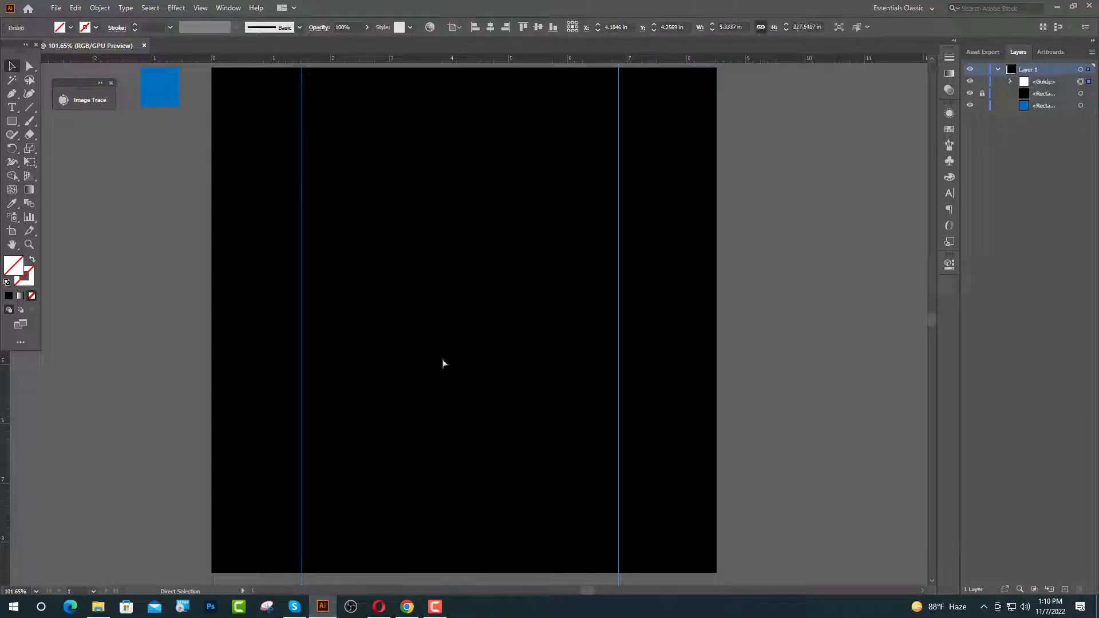
{"action": "left_click", "coordinate": [489, 28]}
{"action": "left_click", "coordinate": [590, 540]}
Step: Draw a straight horizontal path about 2.19 in long near the artboard's upper edge, starting at the left guide
{"action": "key", "text": "p"}
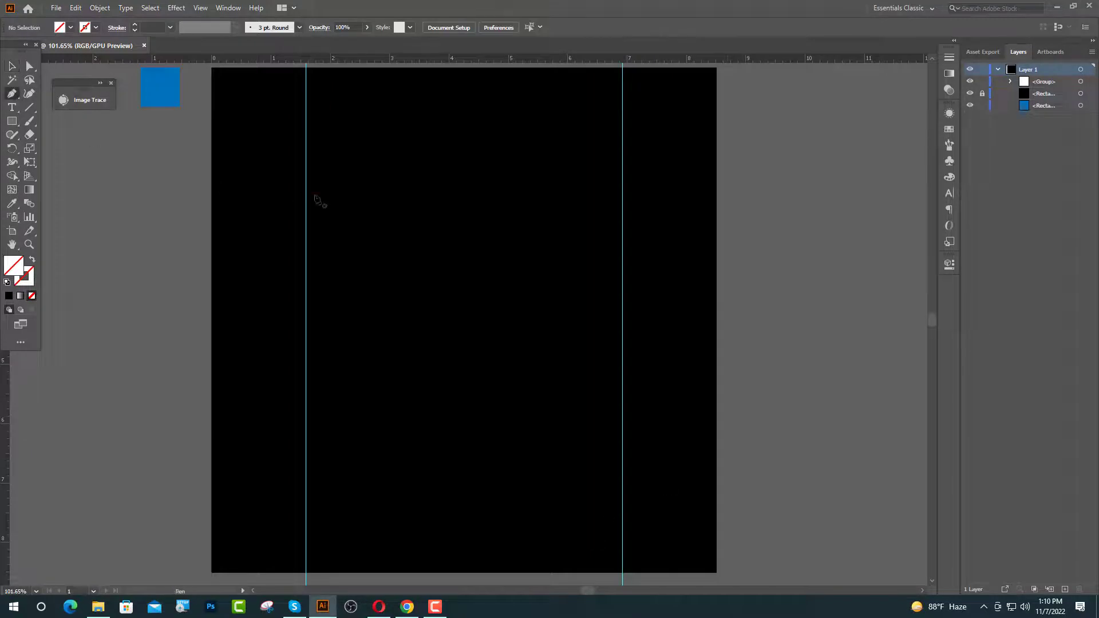
{"action": "left_click", "coordinate": [305, 141]}
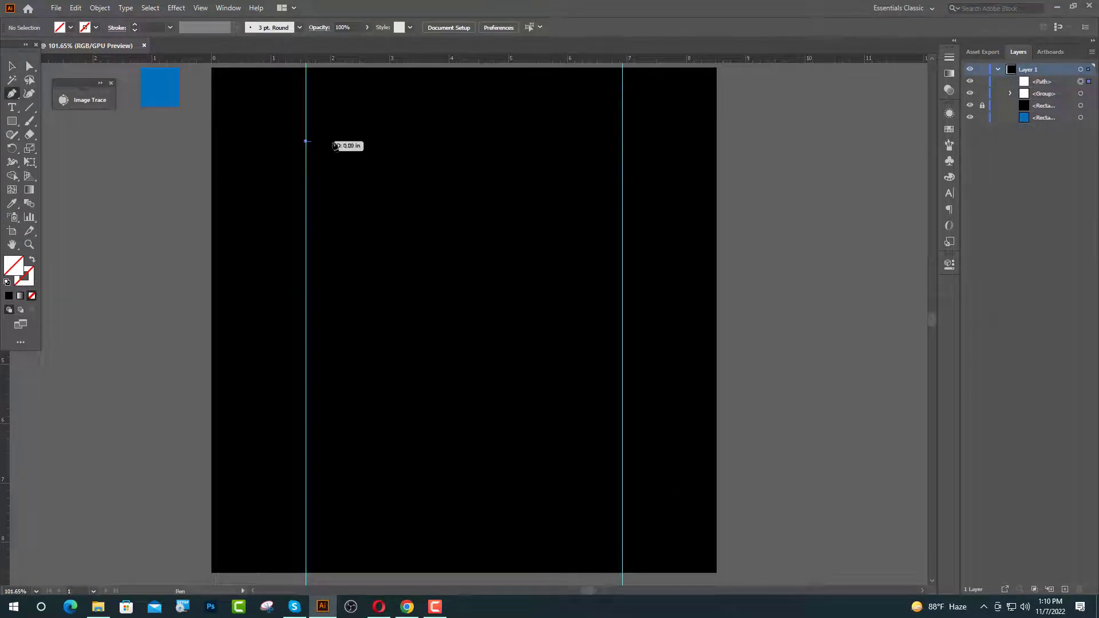
{"action": "left_click", "coordinate": [435, 142]}
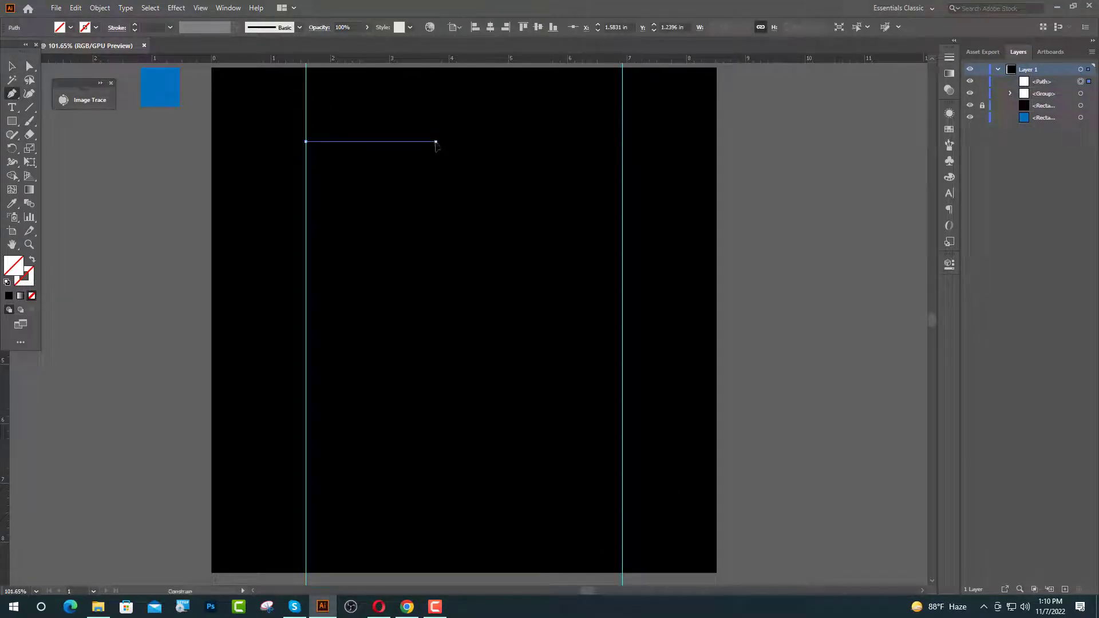
{"action": "key", "text": "v"}
{"action": "left_click", "coordinate": [208, 243]}
Step: Give the horizontal path a white stroke with a weight of 5 pt
{"action": "left_click_drag", "start_coordinate": [346, 110], "coordinate": [379, 166]}
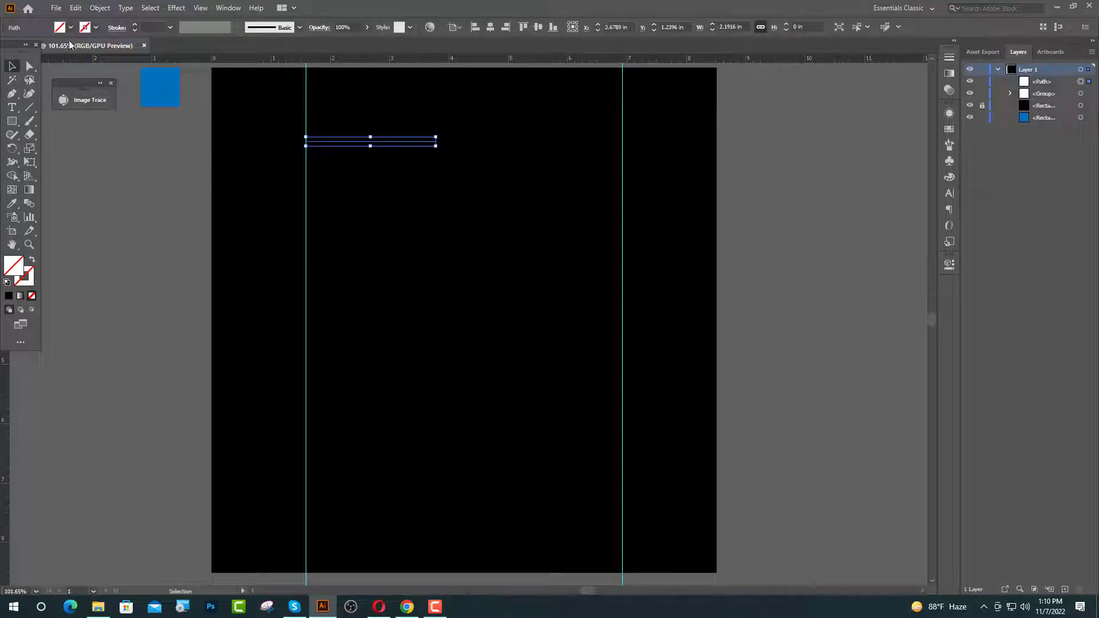
{"action": "left_click", "coordinate": [93, 28]}
{"action": "left_click", "coordinate": [23, 45]}
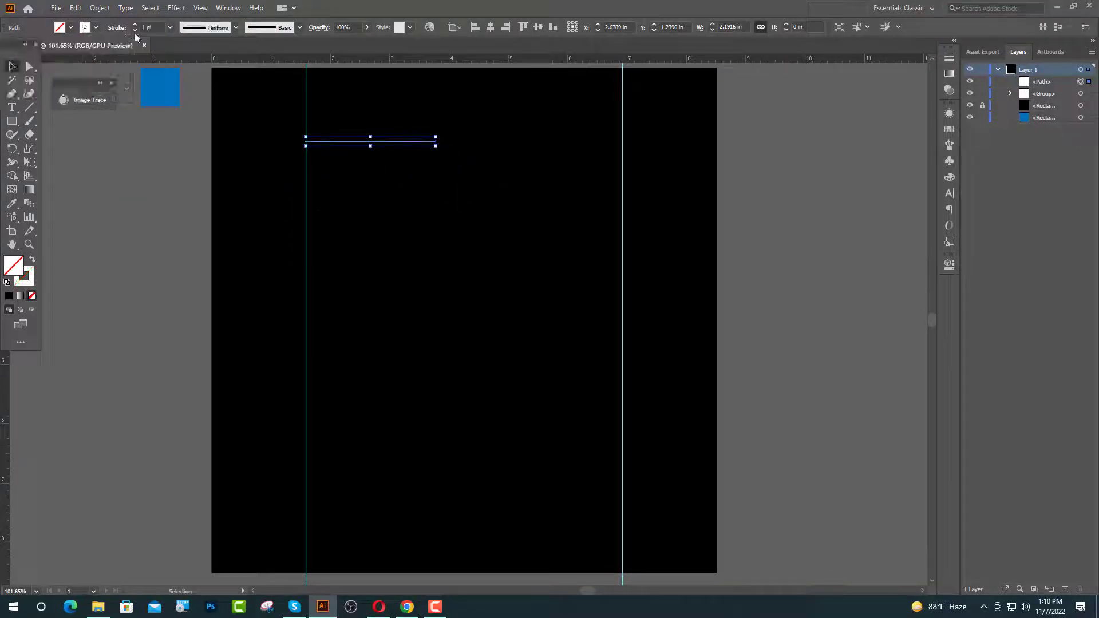
{"action": "left_click", "coordinate": [134, 26]}
{"action": "left_click", "coordinate": [135, 25]}
{"action": "left_click", "coordinate": [134, 25]}
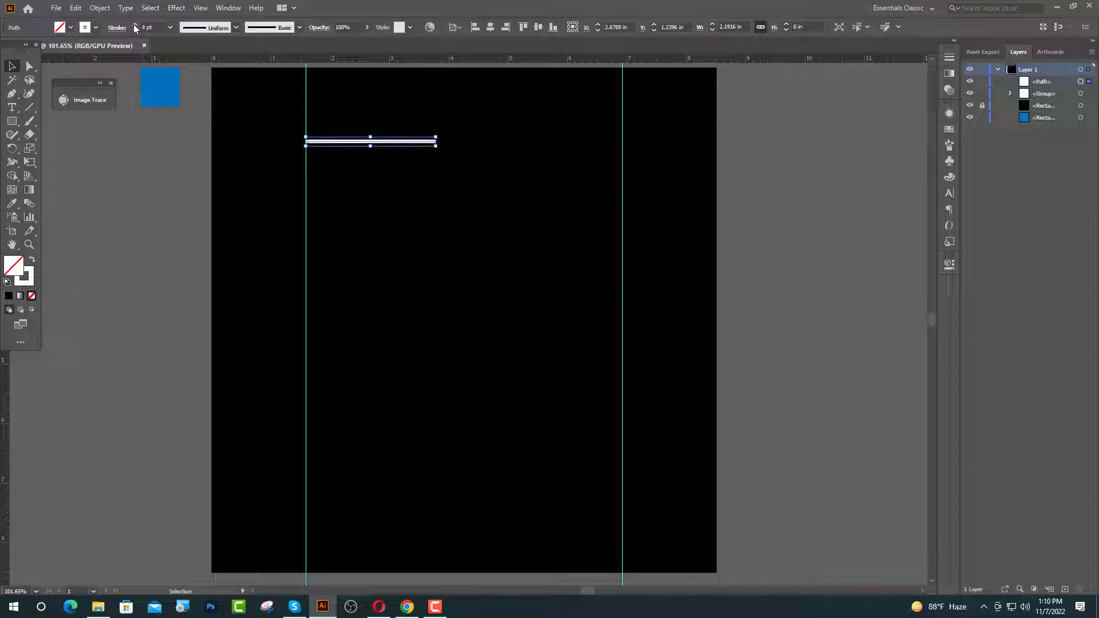
{"action": "left_click", "coordinate": [134, 25]}
{"action": "left_click", "coordinate": [238, 263]}
Step: Expand the white line's fill and stroke into a filled shape
{"action": "scroll", "coordinate": [482, 324], "scroll_direction": "up", "scroll_amount": 2}
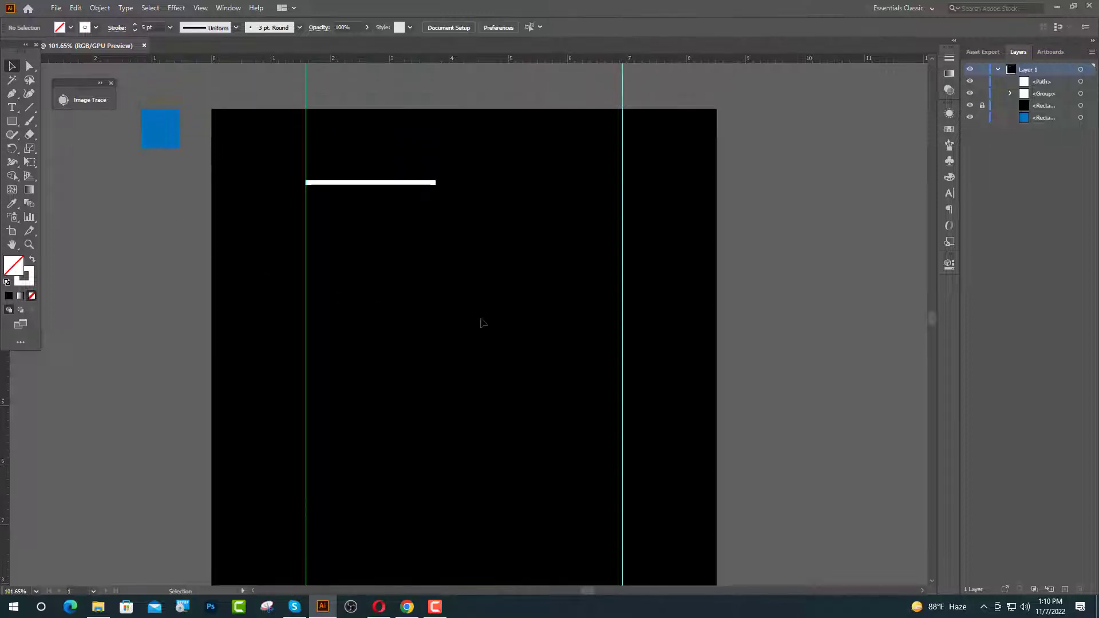
{"action": "scroll", "coordinate": [390, 183], "scroll_direction": "up", "scroll_amount": 2}
{"action": "left_click", "coordinate": [380, 189]}
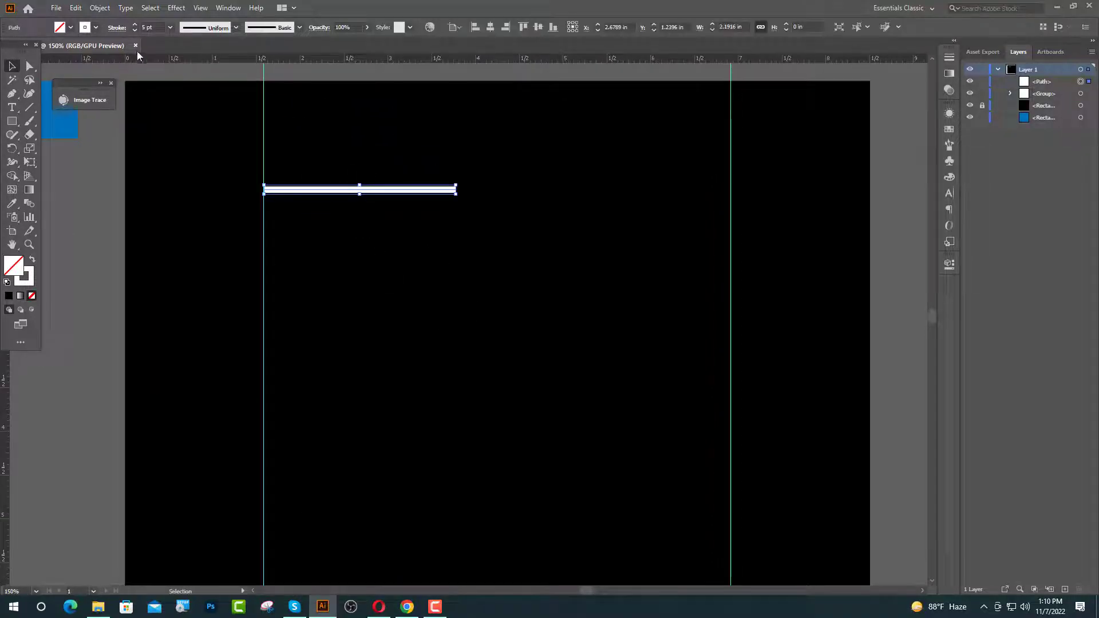
{"action": "left_click", "coordinate": [93, 10]}
{"action": "left_click", "coordinate": [132, 143]}
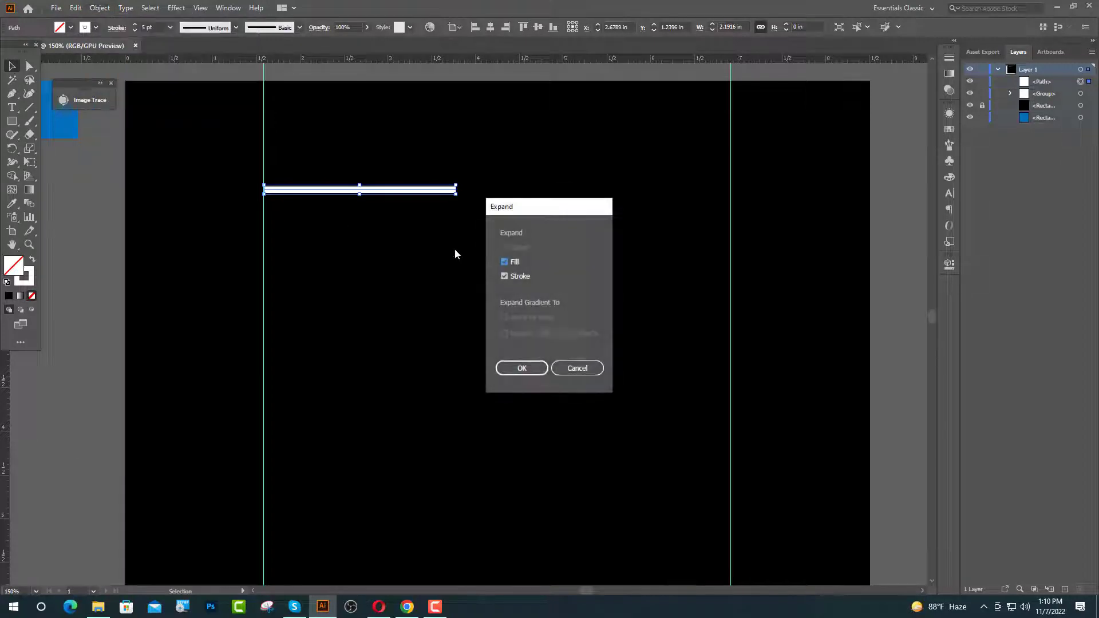
{"action": "left_click", "coordinate": [522, 368]}
{"action": "left_click", "coordinate": [697, 256]}
Step: Draw a white square about 0.23 in wide just beyond the right end of the white bar
{"action": "scroll", "coordinate": [698, 256], "scroll_direction": "up", "scroll_amount": 1}
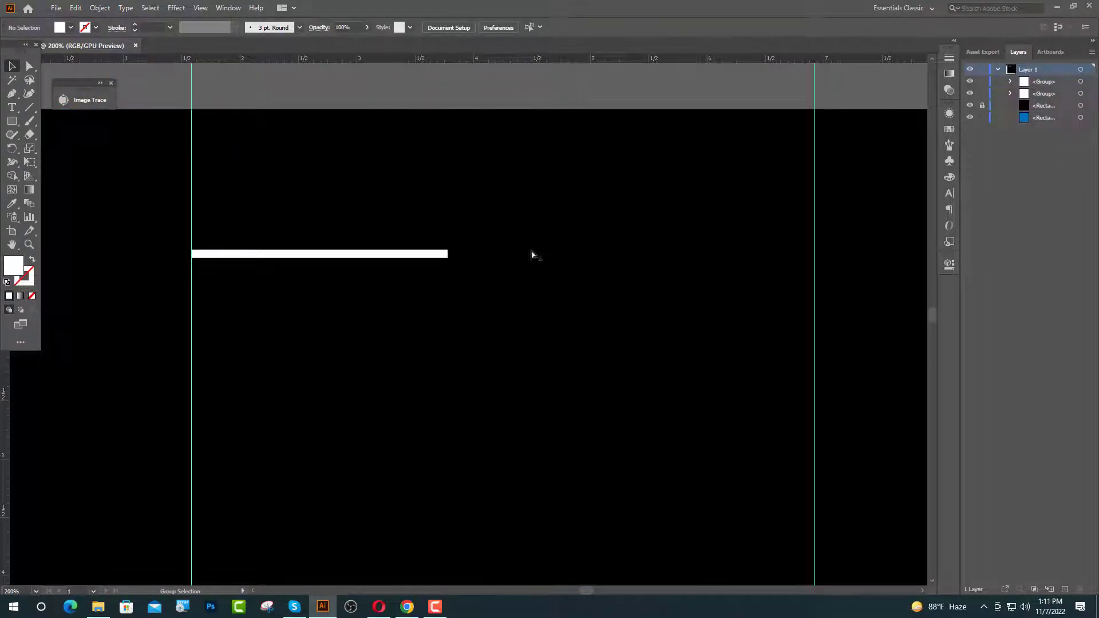
{"action": "left_click", "coordinate": [12, 121]}
{"action": "scroll", "coordinate": [471, 262], "scroll_direction": "up", "scroll_amount": 1}
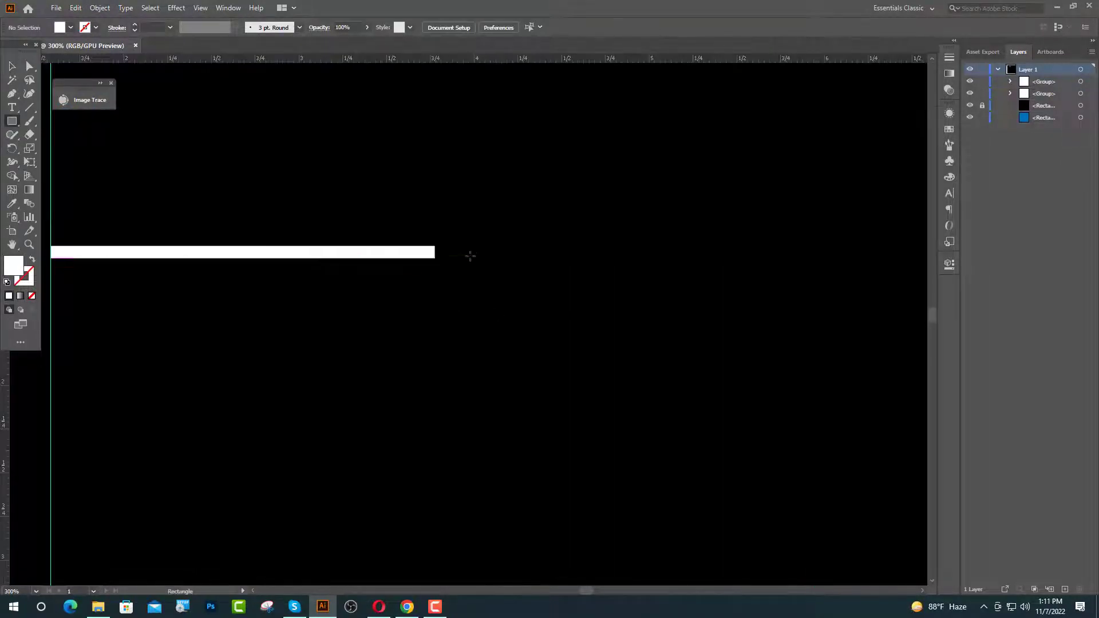
{"action": "left_click_drag", "start_coordinate": [465, 240], "coordinate": [498, 273]}
{"action": "key", "text": "v"}
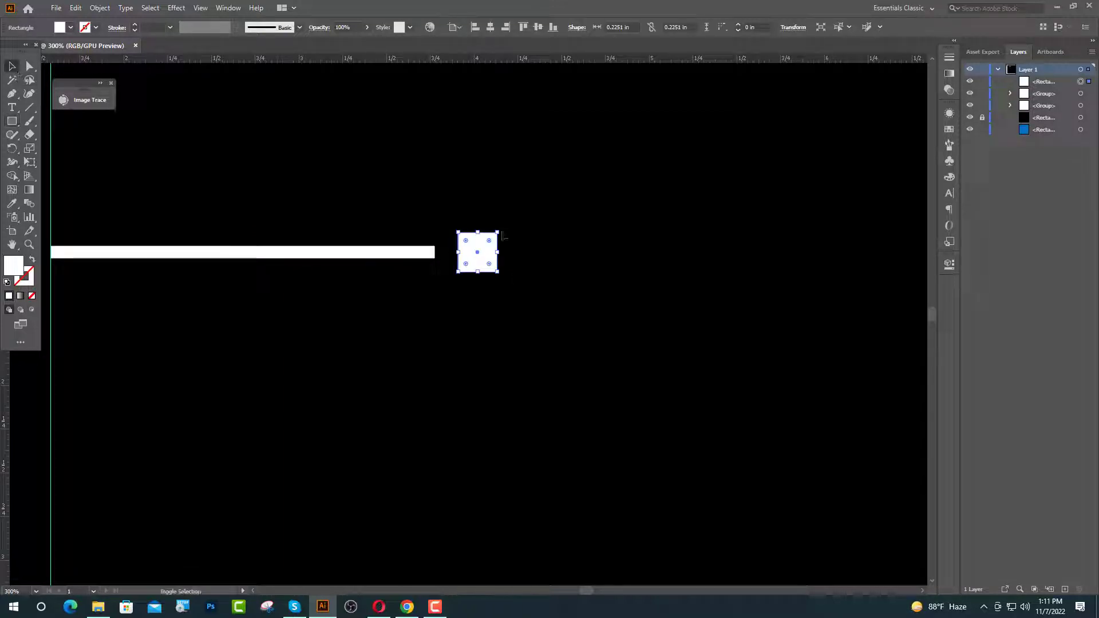
Step: Rotate the white square into a diamond, duplicate it to the right at the same height, and group the pair
{"action": "left_click_drag", "start_coordinate": [498, 221], "coordinate": [560, 259]}
{"action": "key", "text": "shift+Right"}
{"action": "left_click_drag", "start_coordinate": [476, 197], "coordinate": [577, 298]}
{"action": "key", "text": "a"}
{"action": "key", "text": "ctrl+g"}
{"action": "key", "text": "v"}
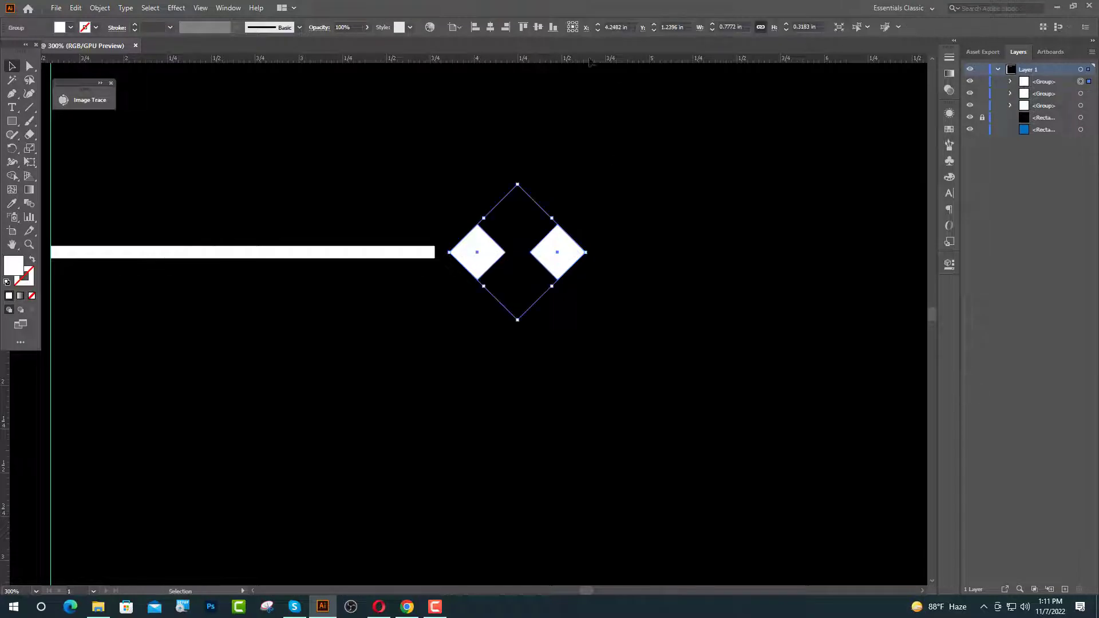
Step: Shorten the white bar slightly from its right end to widen the gap before the diamonds
{"action": "left_click", "coordinate": [408, 252]}
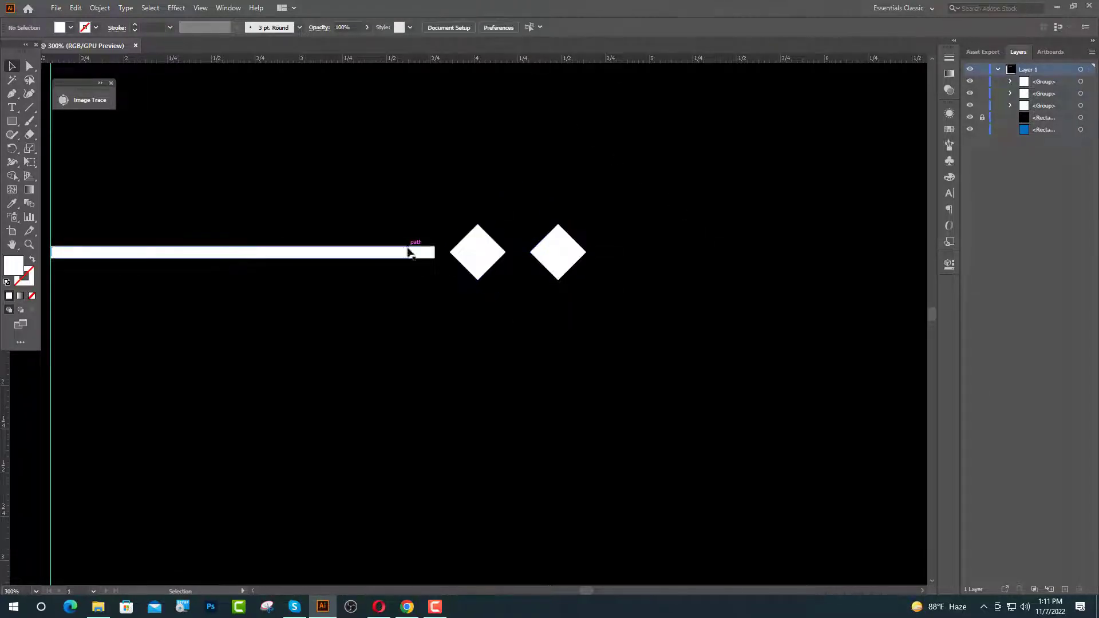
{"action": "scroll", "coordinate": [435, 254], "scroll_direction": "up", "scroll_amount": 1}
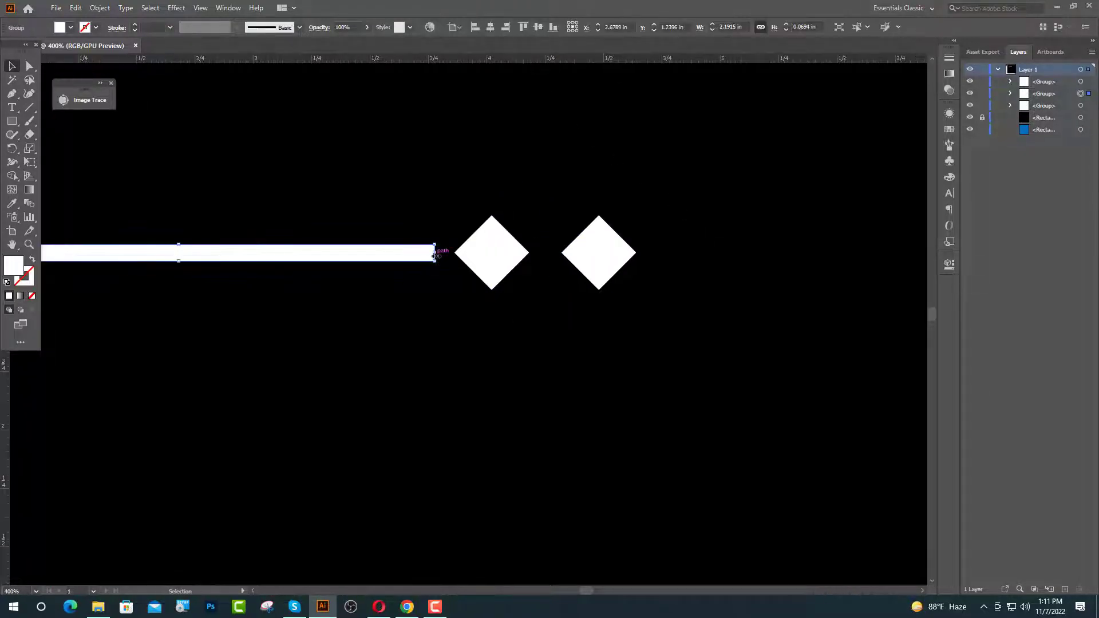
{"action": "left_click_drag", "start_coordinate": [434, 254], "coordinate": [408, 252]}
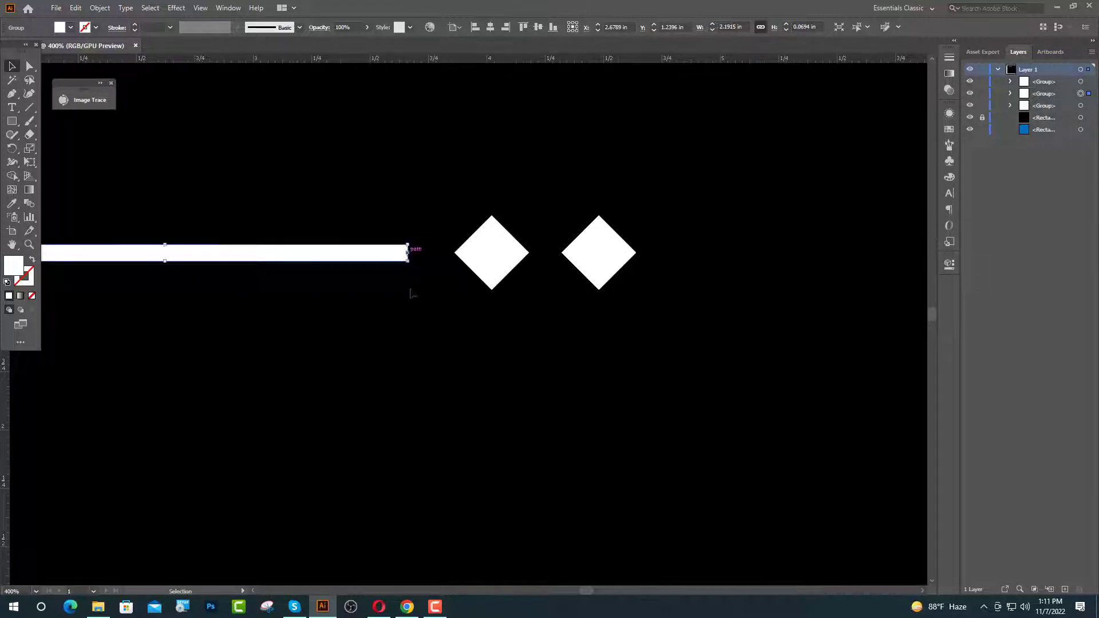
{"action": "left_click", "coordinate": [362, 359]}
Step: Copy the white bar to the other side of the diamonds, ending it at the right guide
{"action": "key", "text": "ctrl+1"}
{"action": "left_click_drag", "start_coordinate": [318, 319], "coordinate": [505, 331]}
{"action": "left_click", "coordinate": [647, 409]}
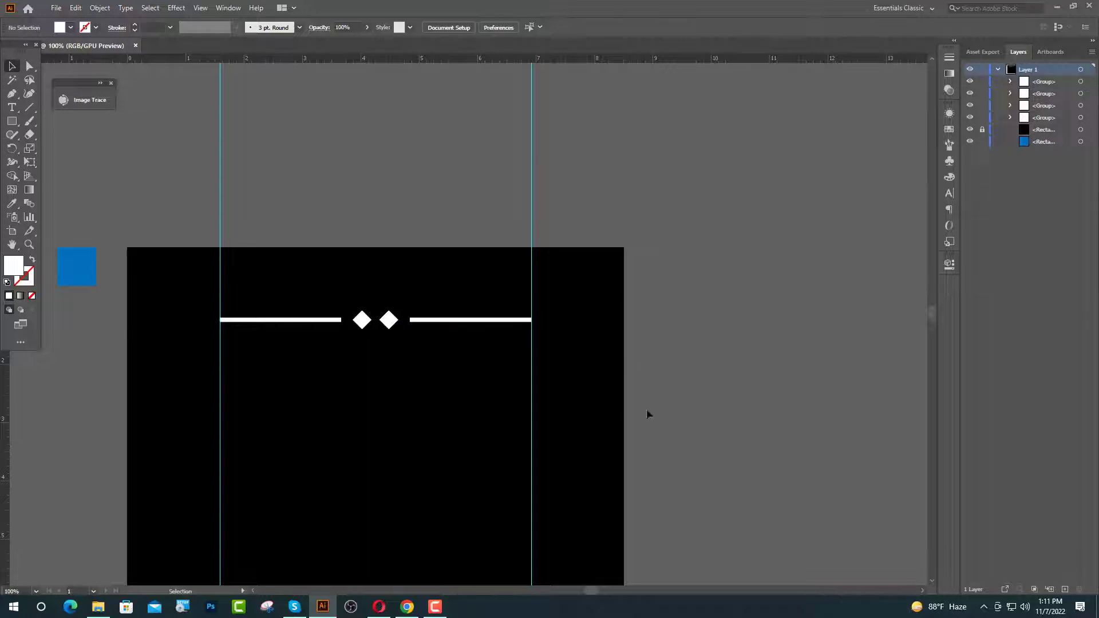
Step: Recolour the diamond pair with the blue sampled from the swatch square beside the artboard
{"action": "left_click_drag", "start_coordinate": [399, 349], "coordinate": [399, 349]}
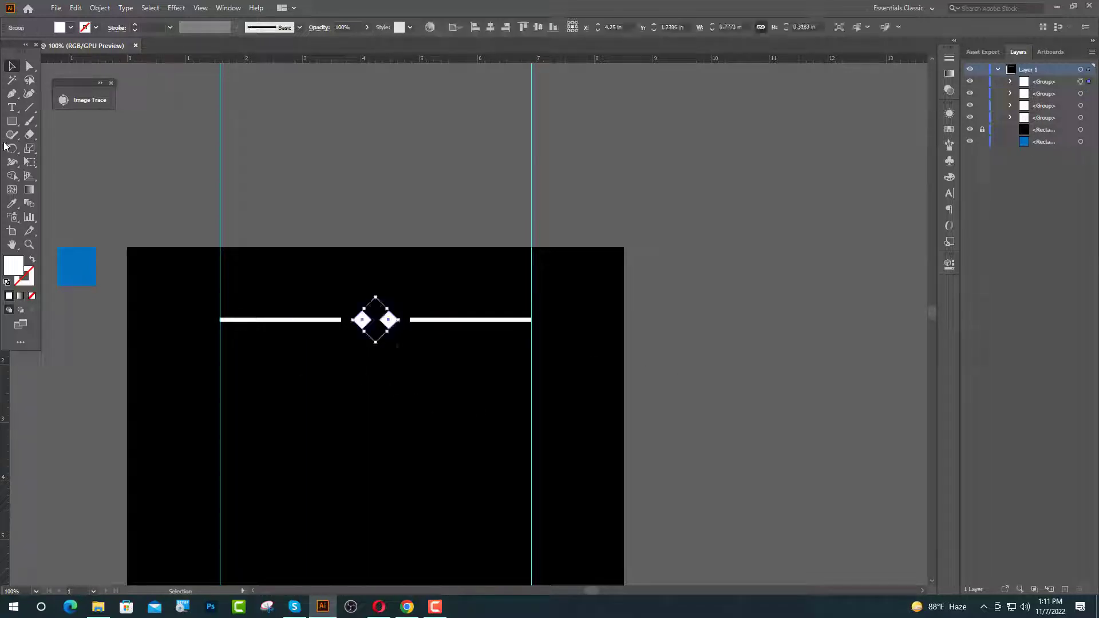
{"action": "left_click", "coordinate": [12, 203]}
{"action": "left_click", "coordinate": [89, 269]}
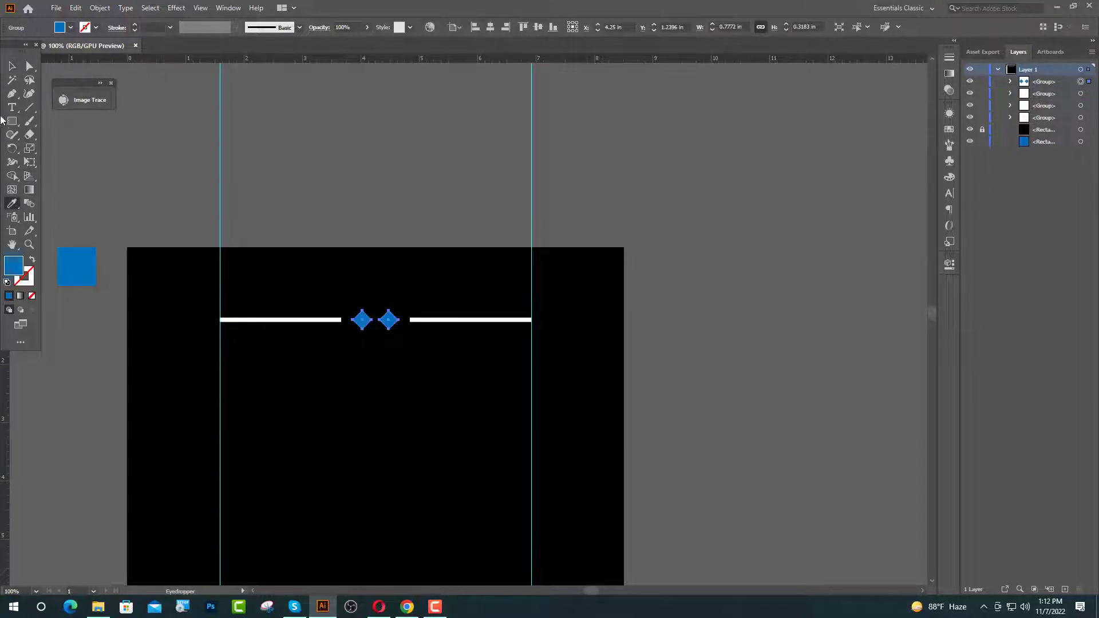
{"action": "key", "text": "v"}
{"action": "left_click", "coordinate": [461, 250]}
Step: Draw a blue rectangle about 5.33 × 0.79 in between the two guides, below the divider line
{"action": "scroll", "coordinate": [309, 267], "scroll_direction": "down", "scroll_amount": 3}
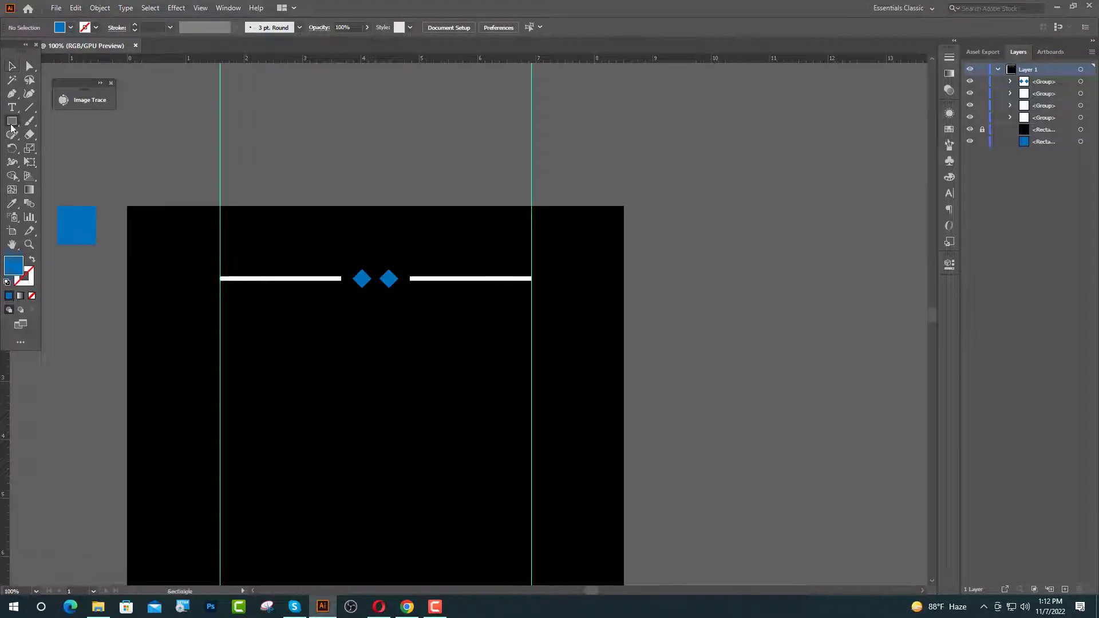
{"action": "left_click_drag", "start_coordinate": [221, 314], "coordinate": [532, 360]}
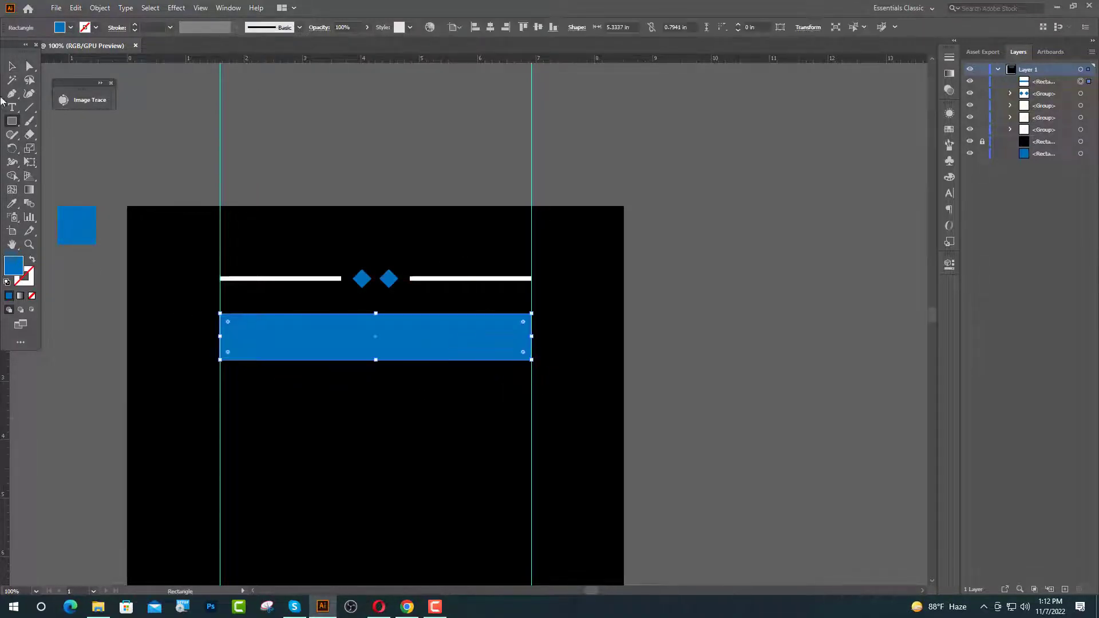
{"action": "left_click", "coordinate": [12, 67]}
{"action": "left_click", "coordinate": [399, 175]}
Step: Add a line of placeholder point text on the blue rectangle
{"action": "scroll", "coordinate": [662, 249], "scroll_direction": "down", "scroll_amount": 6}
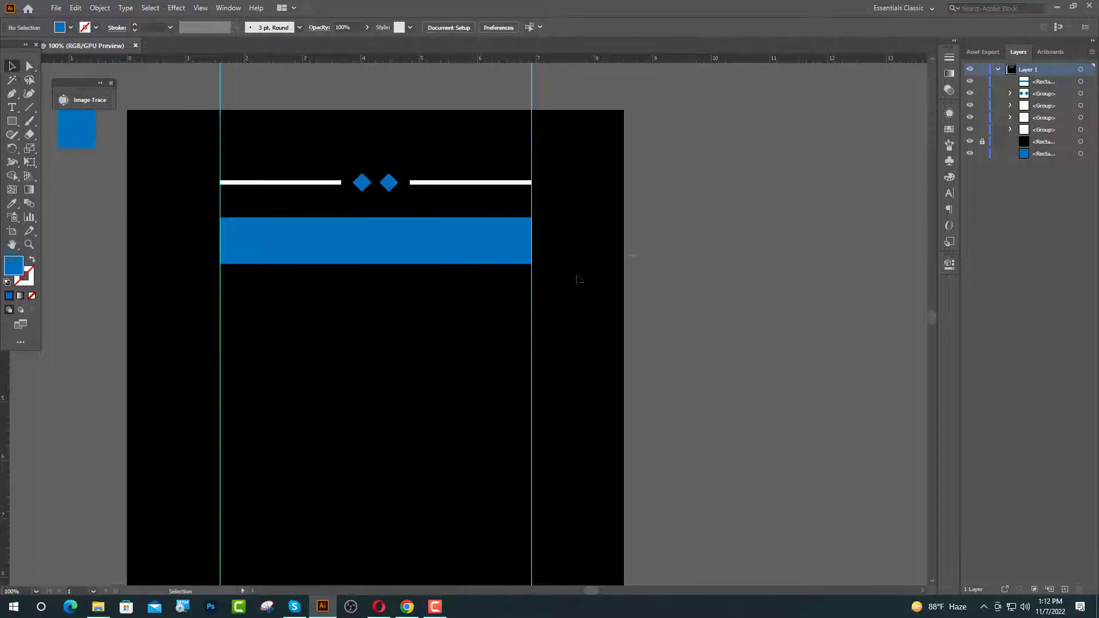
{"action": "scroll", "coordinate": [319, 216], "scroll_direction": "up", "scroll_amount": 1}
{"action": "left_click_drag", "start_coordinate": [361, 272], "coordinate": [359, 264]}
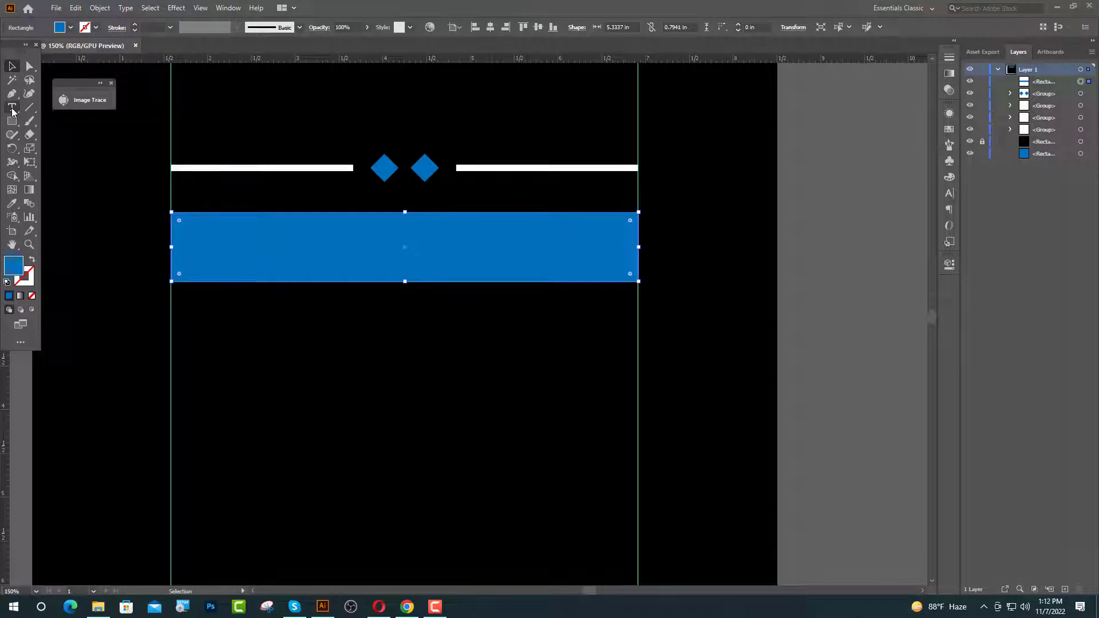
{"action": "left_click", "coordinate": [13, 108]}
{"action": "left_click", "coordinate": [261, 242]}
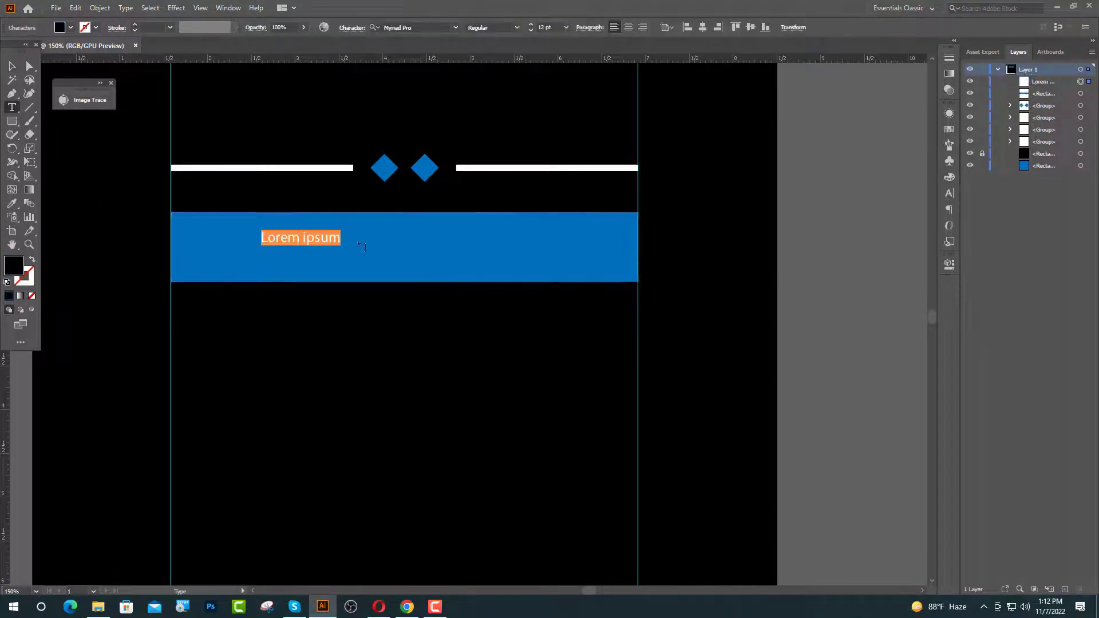
Step: Set the placeholder text to Poppins Bold at 45 pt and replace it with DREAM
{"action": "type", "text": "poppins"}
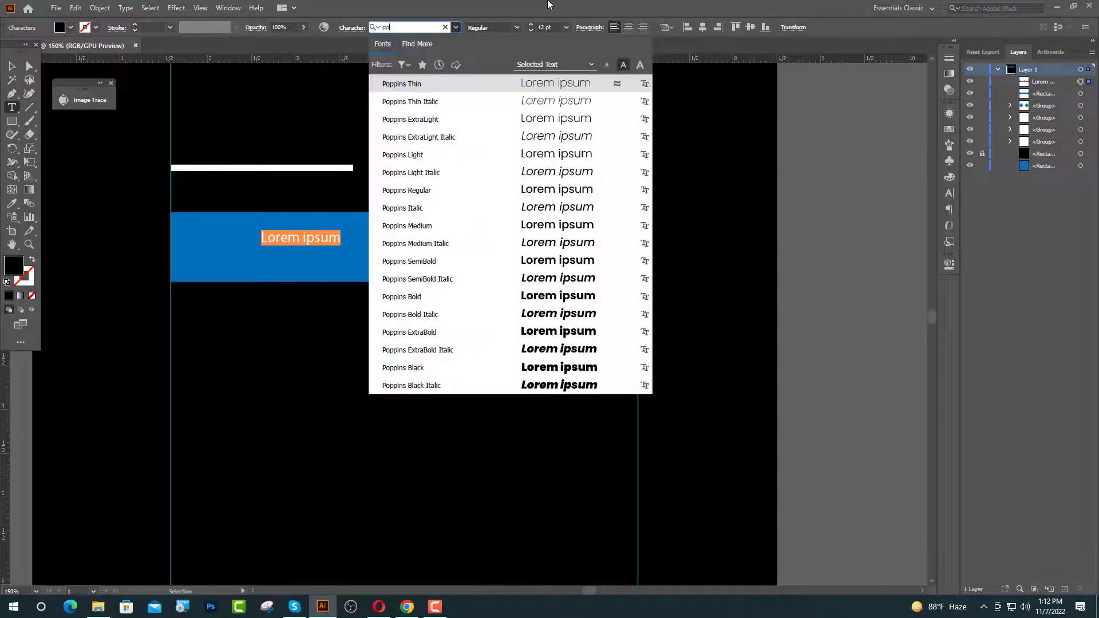
{"action": "left_click", "coordinate": [497, 294]}
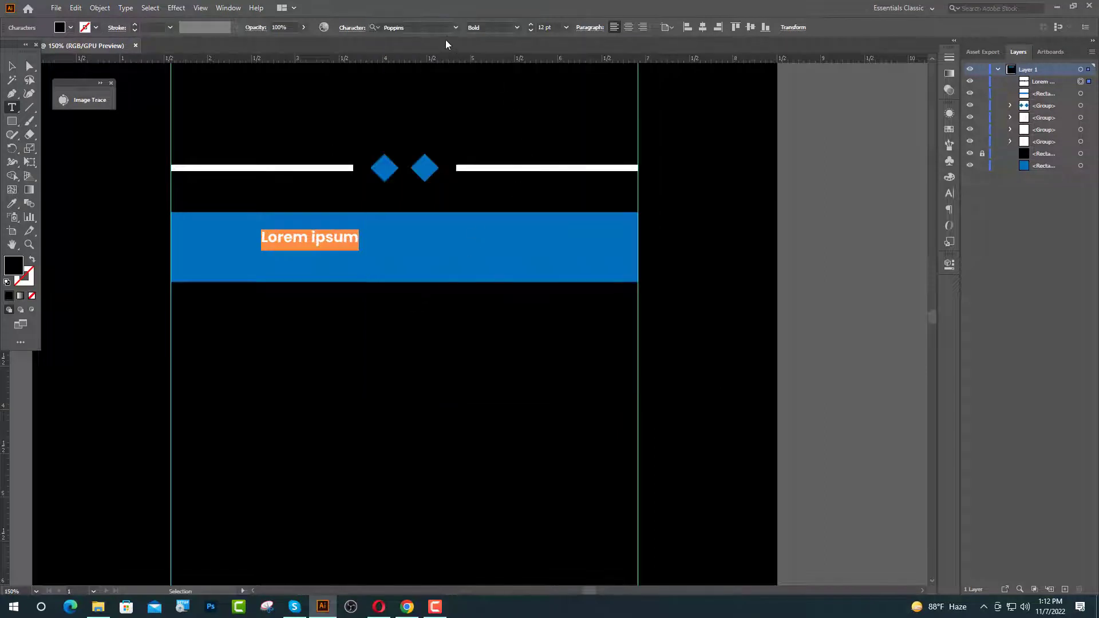
{"action": "left_click", "coordinate": [546, 27]}
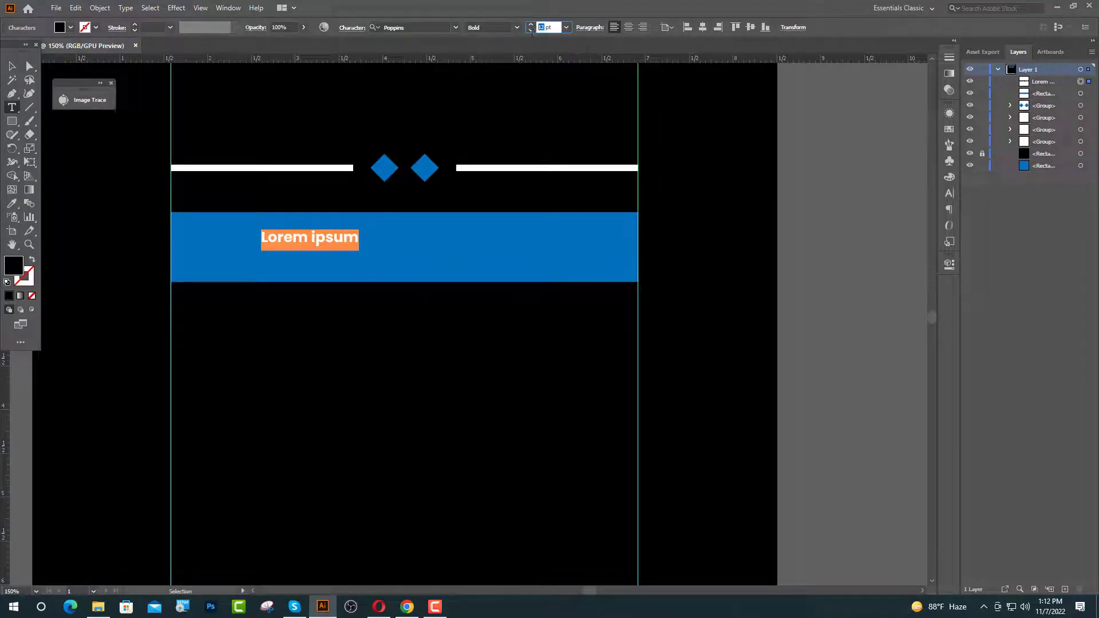
{"action": "type", "text": "45"}
{"action": "key", "text": "Return"}
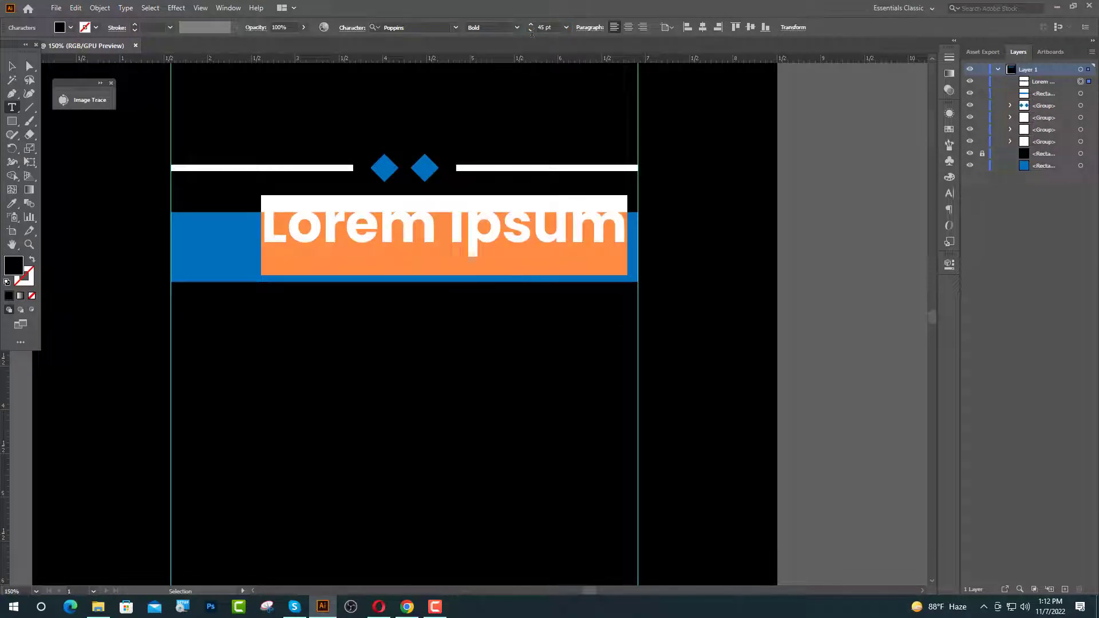
{"action": "type", "text": "DREAM"}
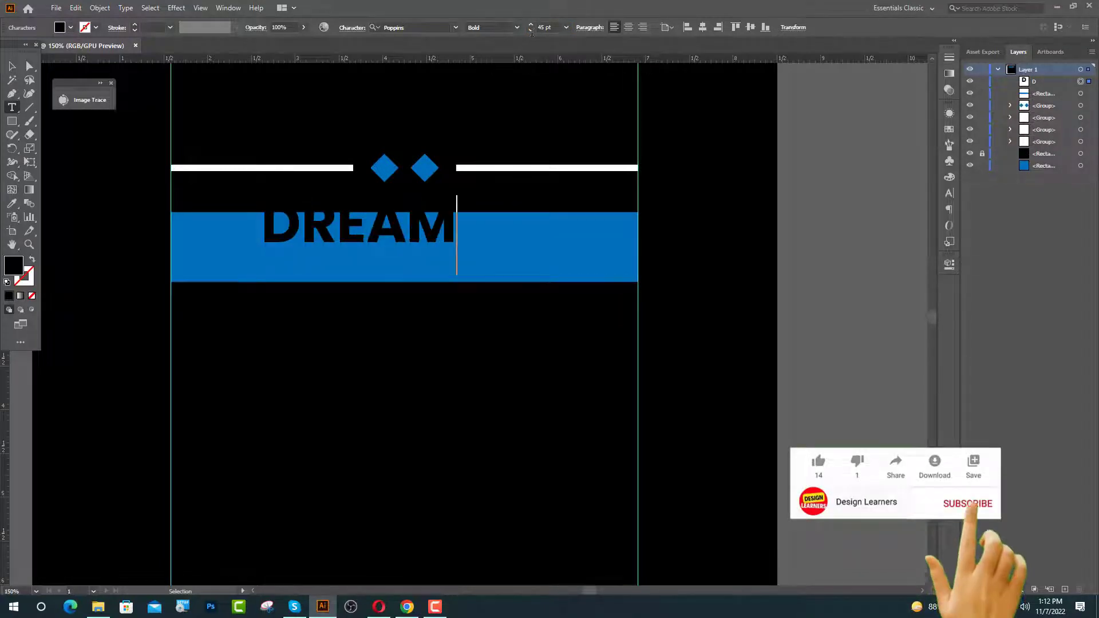
Step: Convert the DREAM text to outlines and centre it horizontally and vertically on the blue banner
{"action": "key", "text": "Escape"}
{"action": "left_click_drag", "start_coordinate": [374, 229], "coordinate": [393, 248]}
{"action": "right_click", "coordinate": [393, 248]}
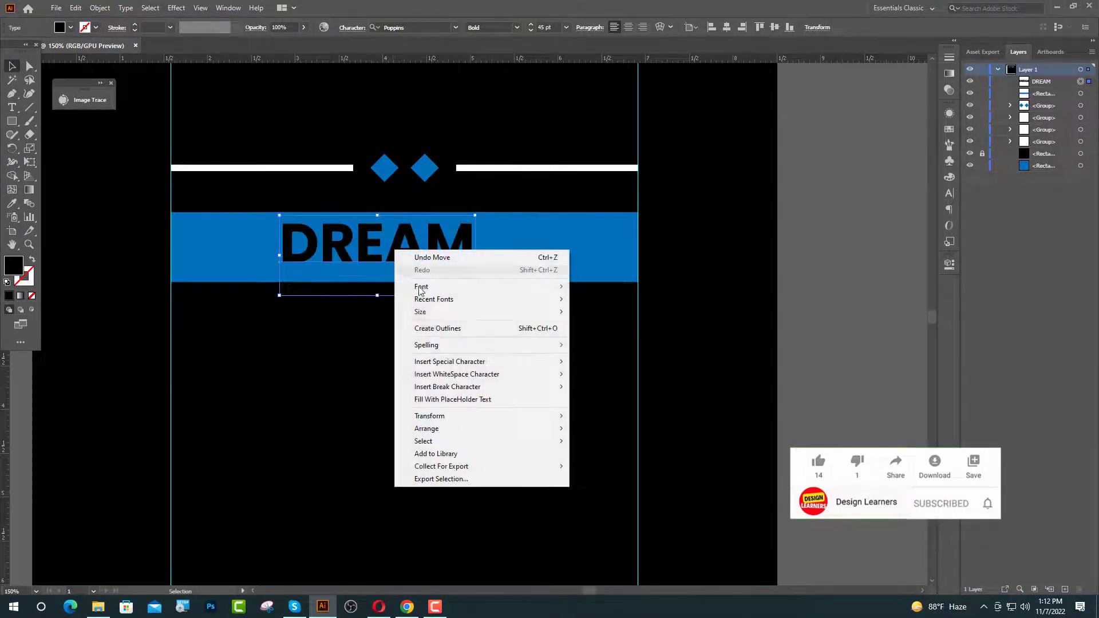
{"action": "left_click", "coordinate": [441, 328]}
{"action": "left_click", "coordinate": [522, 263], "text": "shift"}
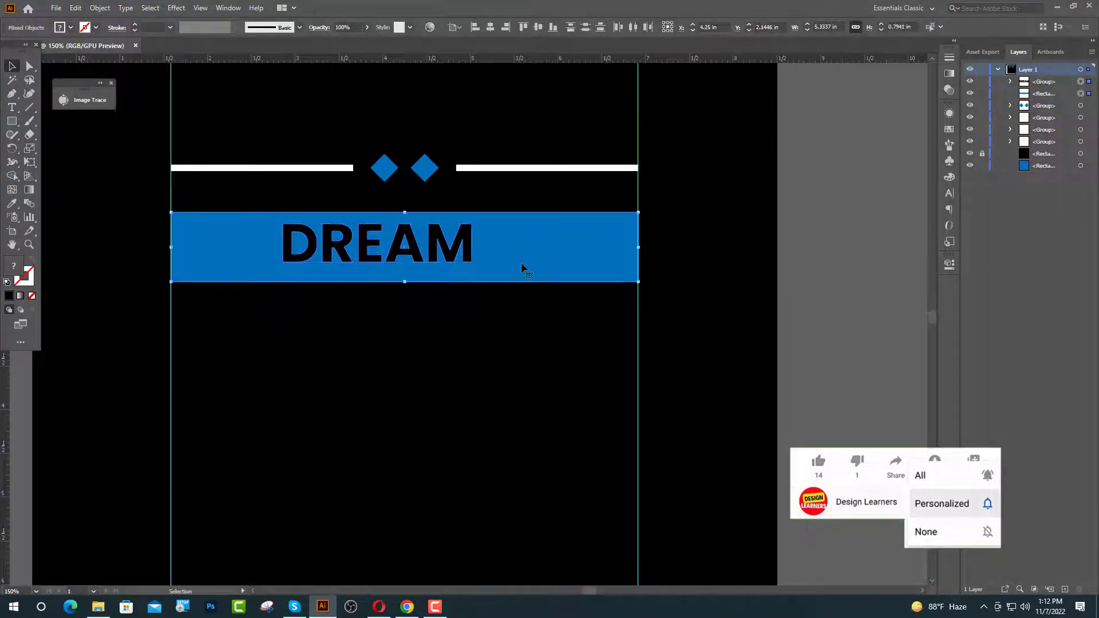
{"action": "left_click", "coordinate": [491, 28]}
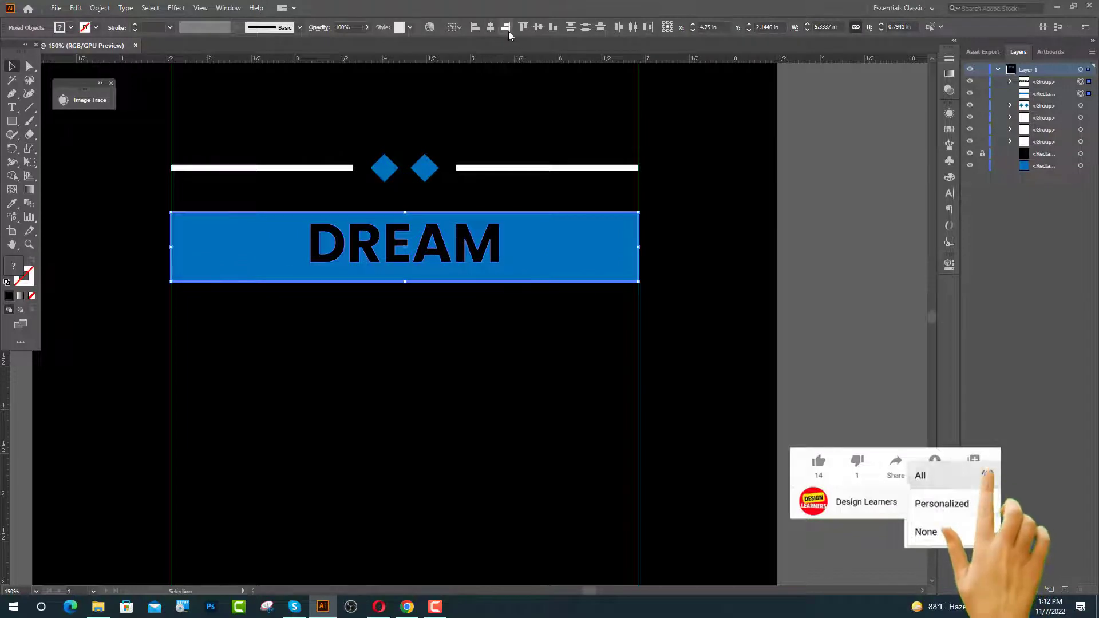
{"action": "left_click", "coordinate": [538, 28]}
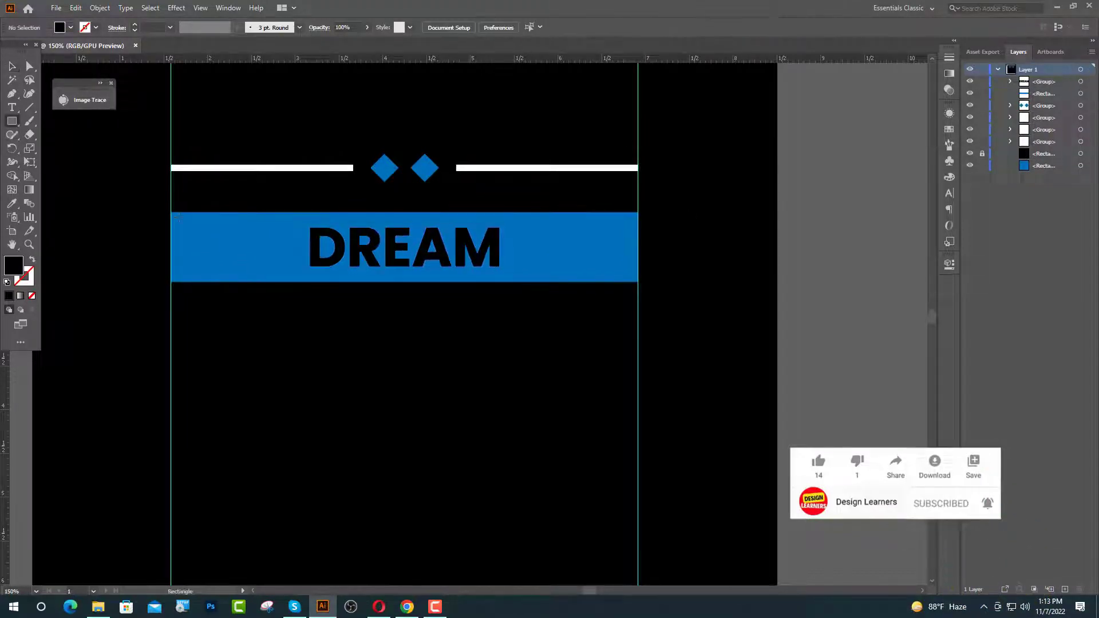
Step: Add a black diamond on each side of DREAM and align both to the word's vertical centre
{"action": "left_click_drag", "start_coordinate": [218, 234], "coordinate": [576, 253]}
{"action": "key", "text": "v"}
{"action": "left_click", "coordinate": [236, 253], "text": "shift"}
{"action": "left_click", "coordinate": [487, 246], "text": "shift"}
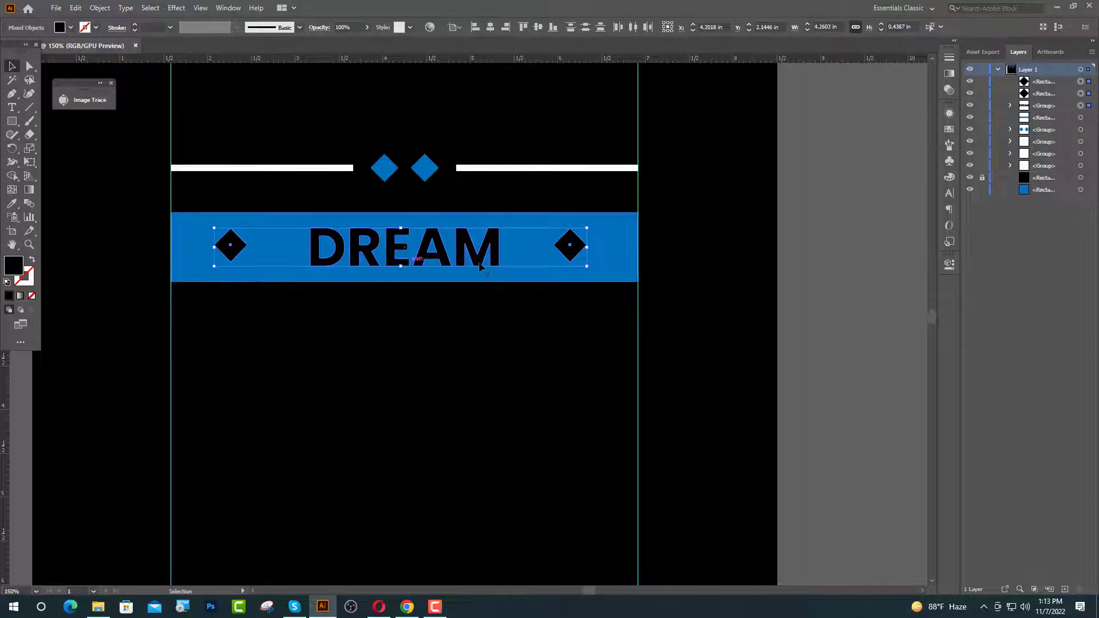
{"action": "left_click", "coordinate": [538, 28]}
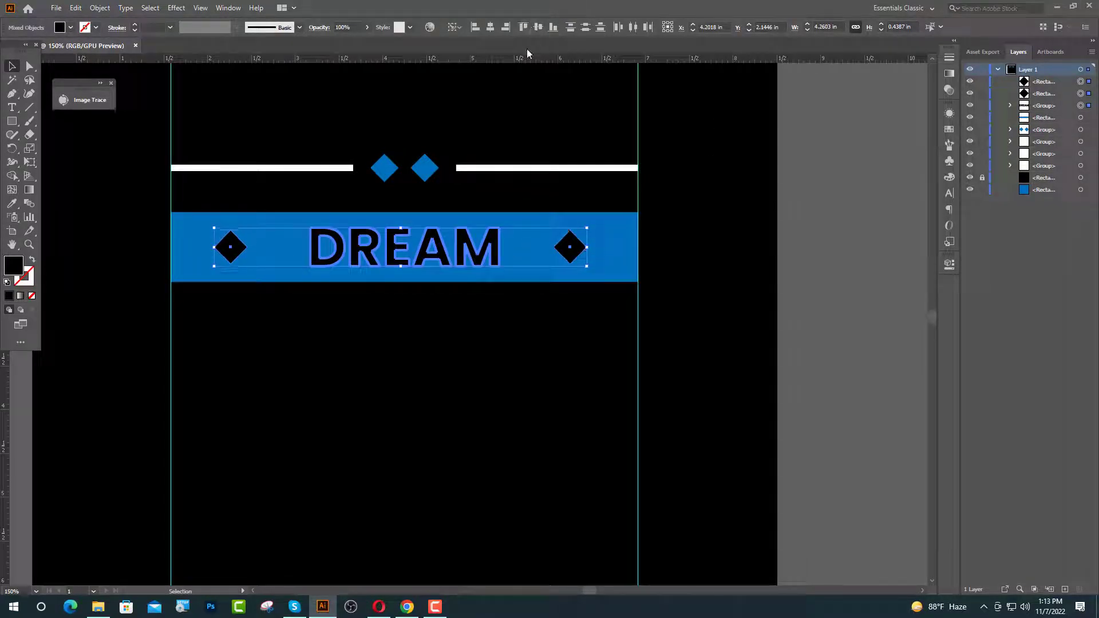
Step: Distribute the two black diamonds and DREAM evenly in the horizontal direction and group them
{"action": "left_click", "coordinate": [461, 30]}
{"action": "left_click", "coordinate": [485, 42]}
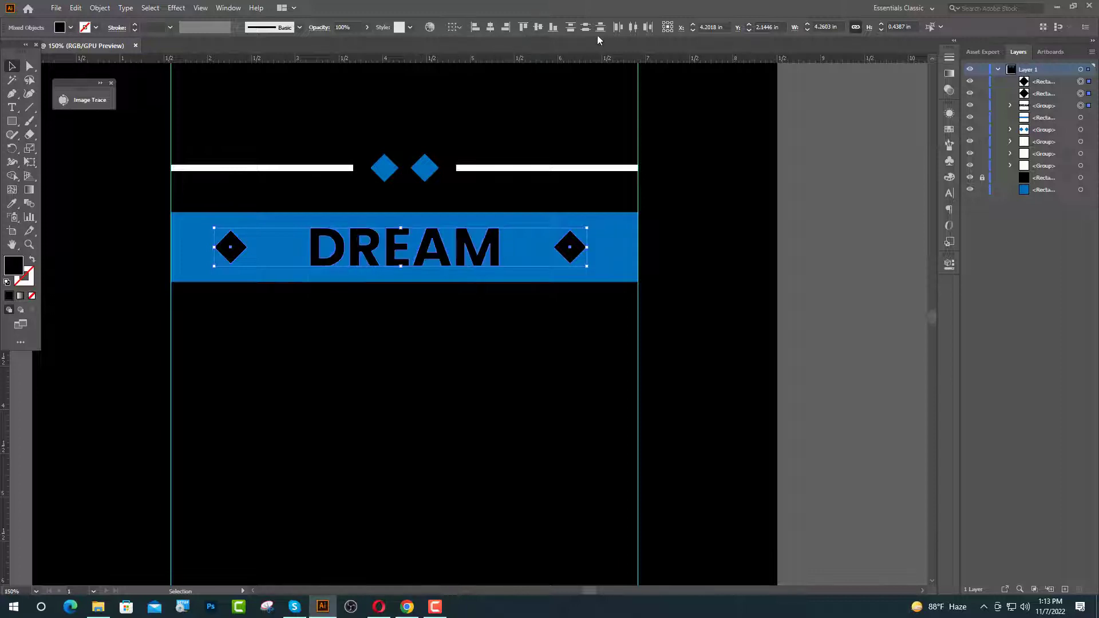
{"action": "left_click", "coordinate": [633, 27]}
{"action": "key", "text": "ctrl+g"}
Step: Centre the group of DREAM and the two black diamonds on the blue banner
{"action": "left_click", "coordinate": [618, 268], "text": "shift"}
{"action": "left_click", "coordinate": [619, 268]}
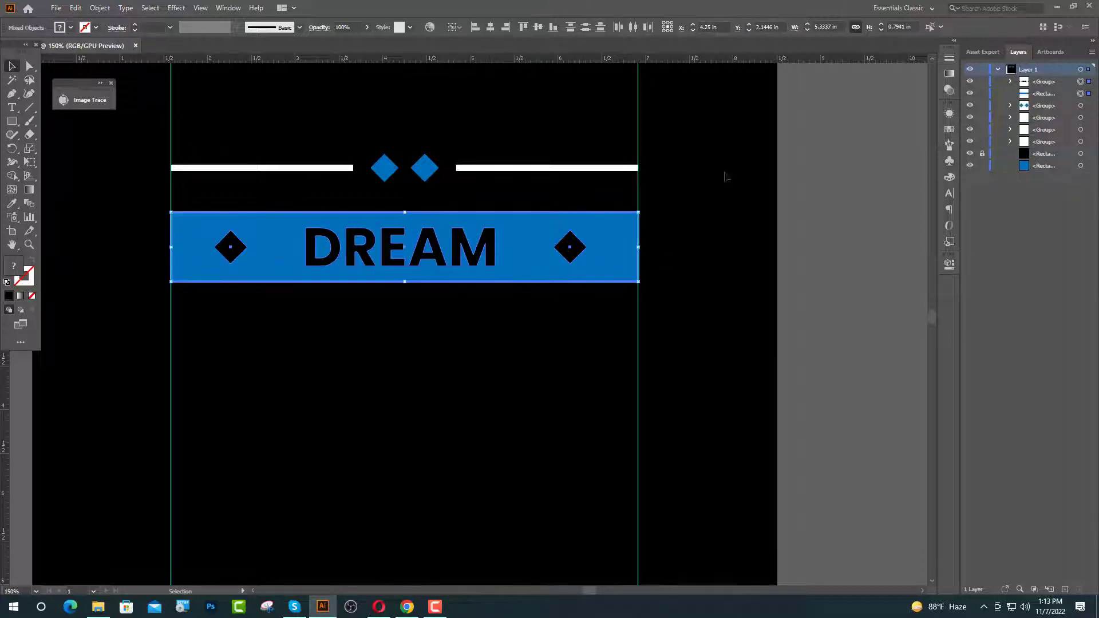
{"action": "left_click", "coordinate": [489, 29]}
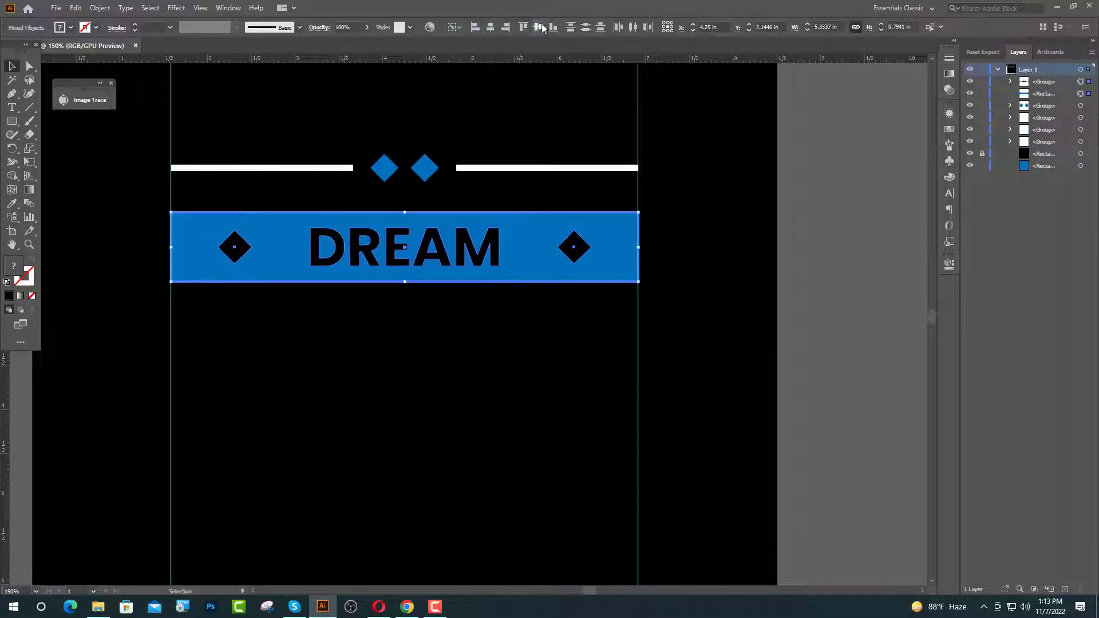
{"action": "left_click", "coordinate": [334, 375]}
Step: Add the point text MORE in Poppins Bold at 120 pt below the blue banner
{"action": "scroll", "coordinate": [334, 376], "scroll_direction": "down", "scroll_amount": 1}
{"action": "scroll", "coordinate": [344, 344], "scroll_direction": "down", "scroll_amount": 2}
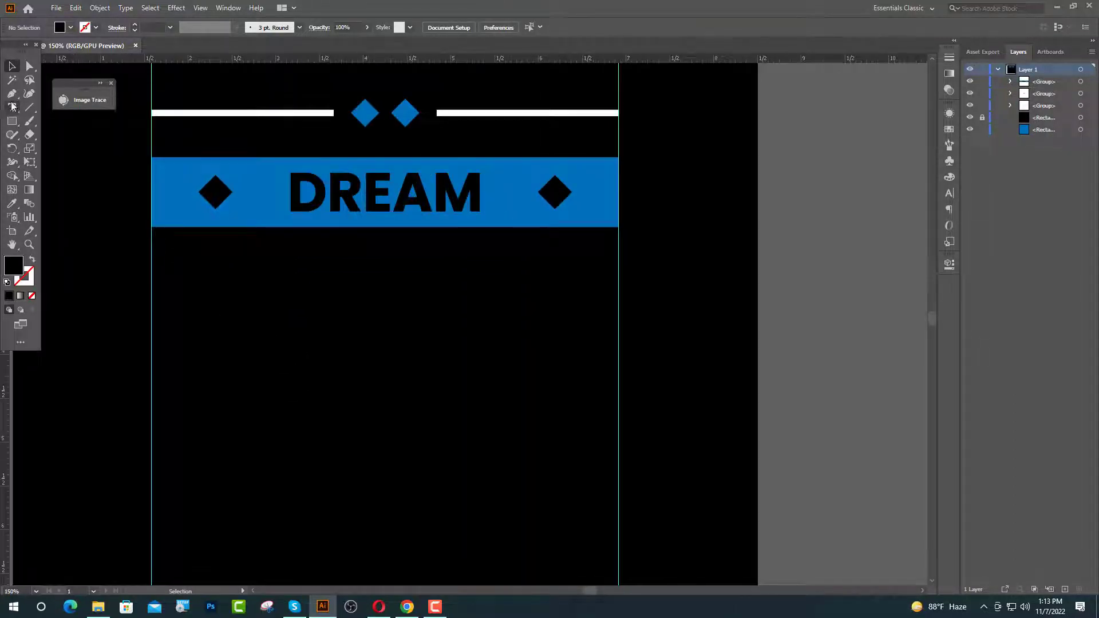
{"action": "left_click", "coordinate": [12, 106]}
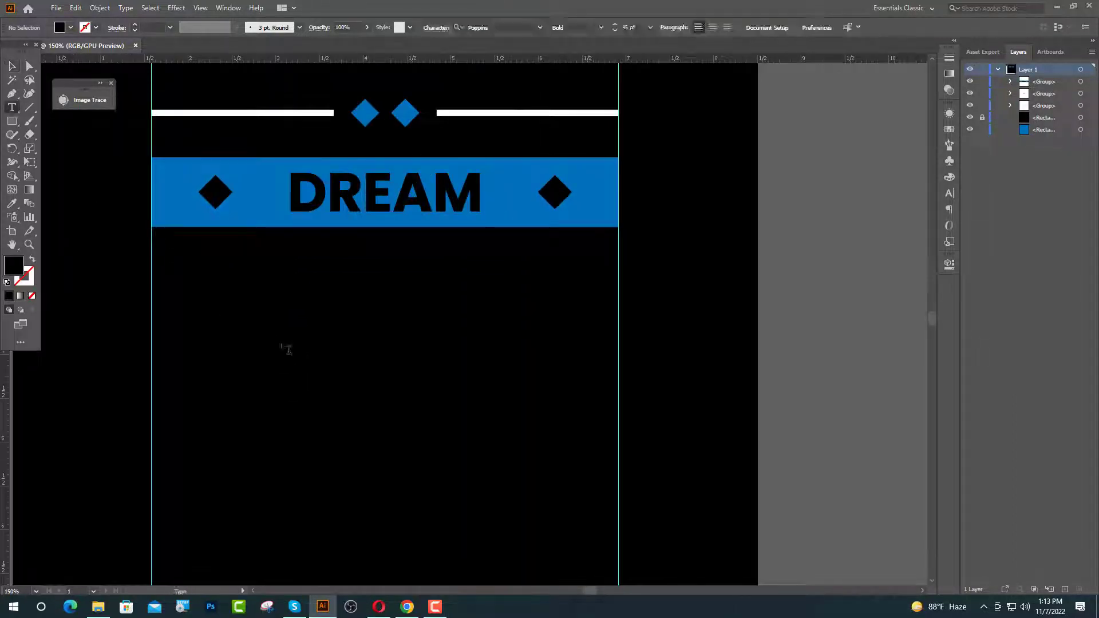
{"action": "left_click", "coordinate": [225, 328]}
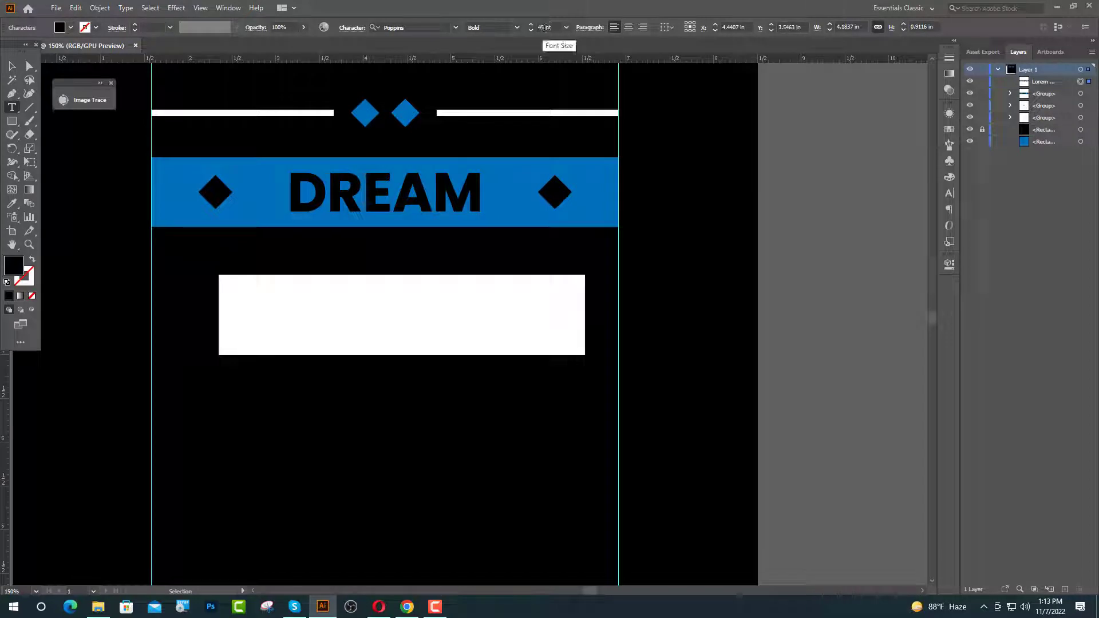
{"action": "left_click_drag", "start_coordinate": [546, 27], "coordinate": [530, 32]}
{"action": "type", "text": "12"}
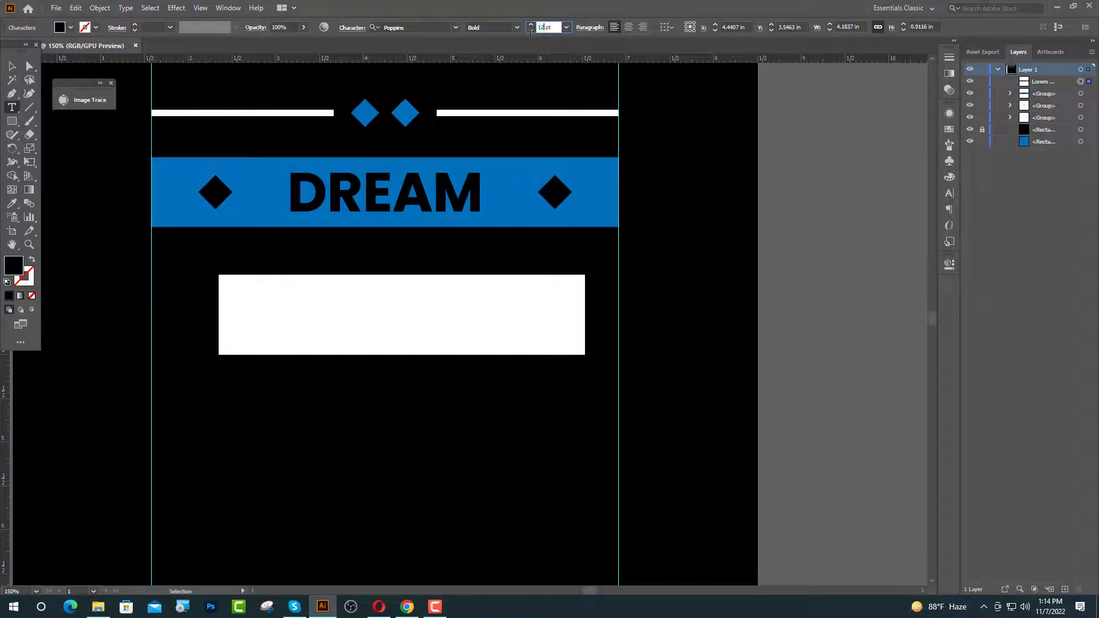
{"action": "type", "text": "0"}
{"action": "key", "text": "Return"}
{"action": "type", "text": "M"}
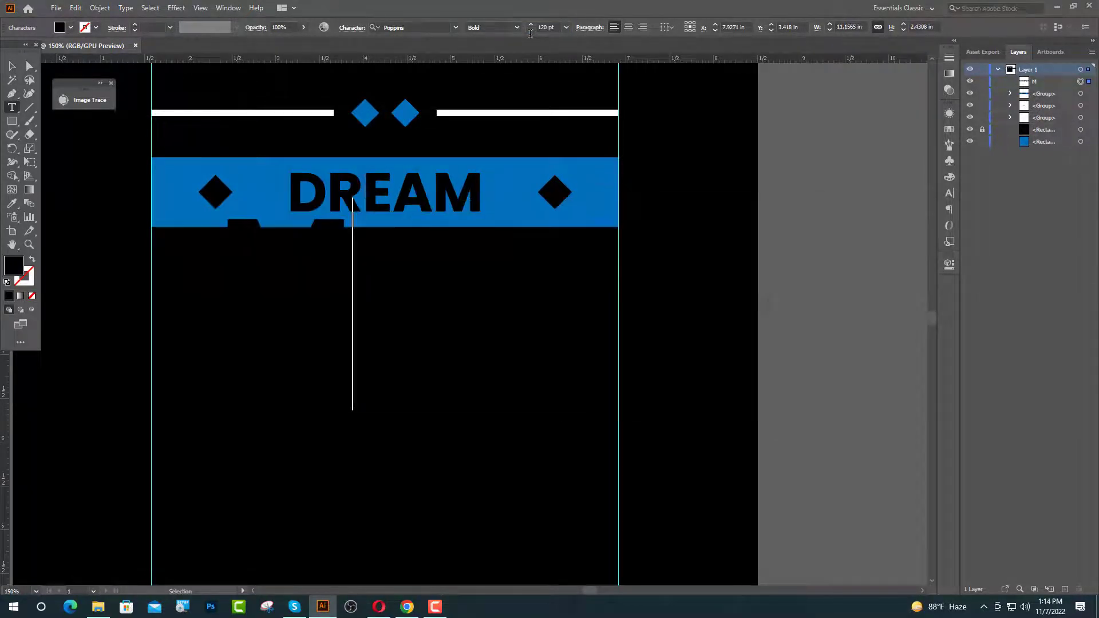
{"action": "type", "text": "ORE"}
{"action": "key", "text": "Escape"}
Step: Move MORE between the guides under the banner and recolour it with the white sampled from the divider bar
{"action": "left_click_drag", "start_coordinate": [410, 283], "coordinate": [366, 334]}
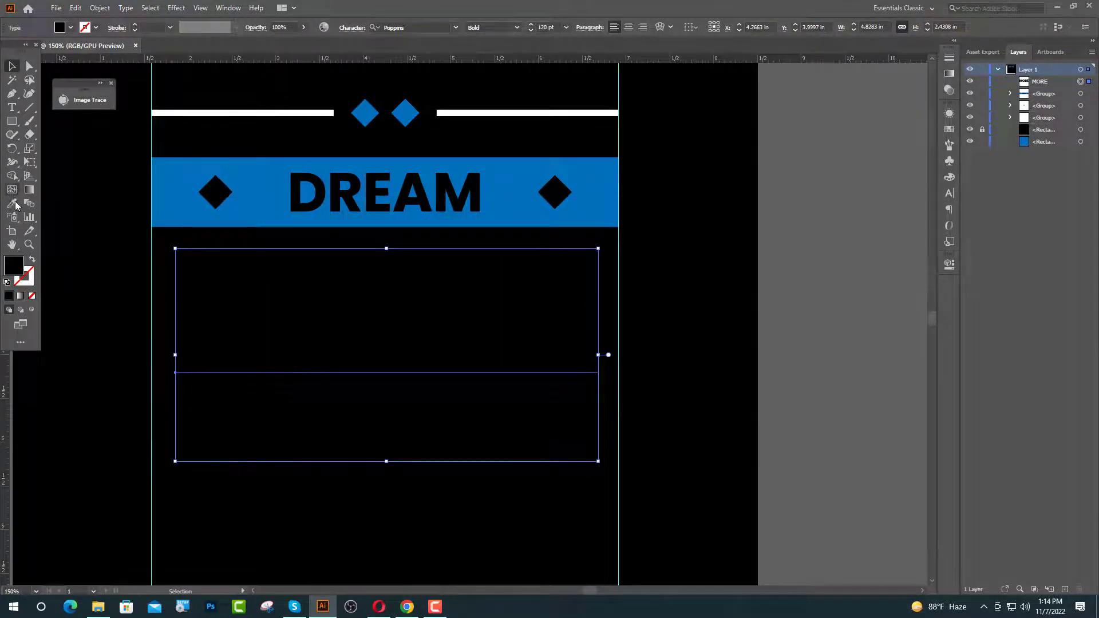
{"action": "left_click", "coordinate": [14, 203]}
{"action": "left_click", "coordinate": [189, 113]}
{"action": "key", "text": "v"}
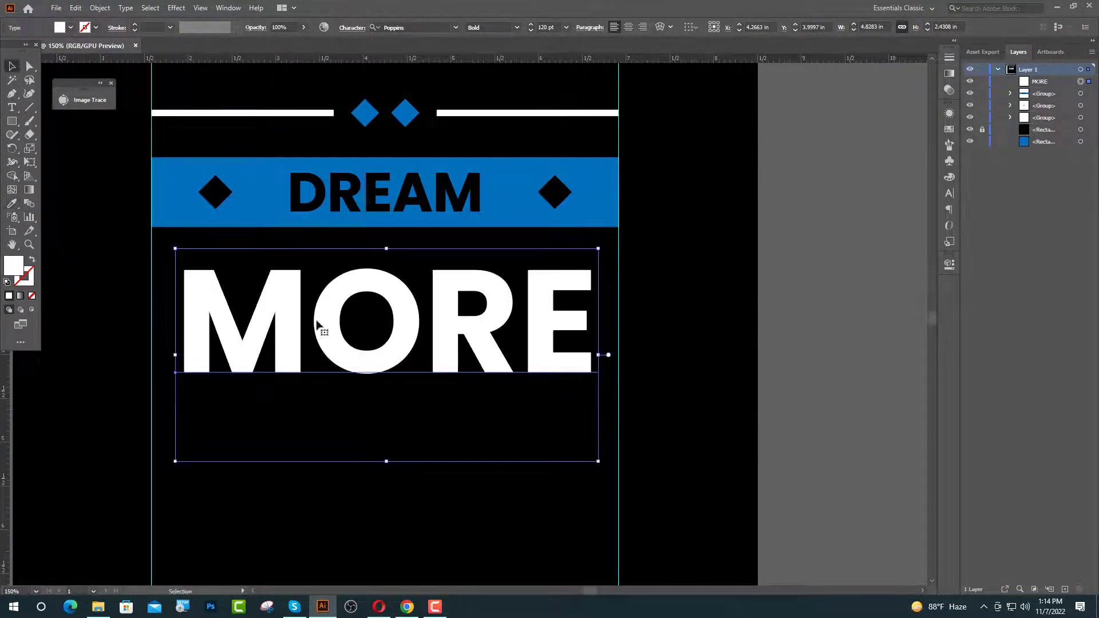
Step: Convert MORE to outlines and ungroup it into separate letters
{"action": "right_click", "coordinate": [320, 322]}
{"action": "left_click", "coordinate": [367, 402]}
{"action": "left_click", "coordinate": [640, 401]}
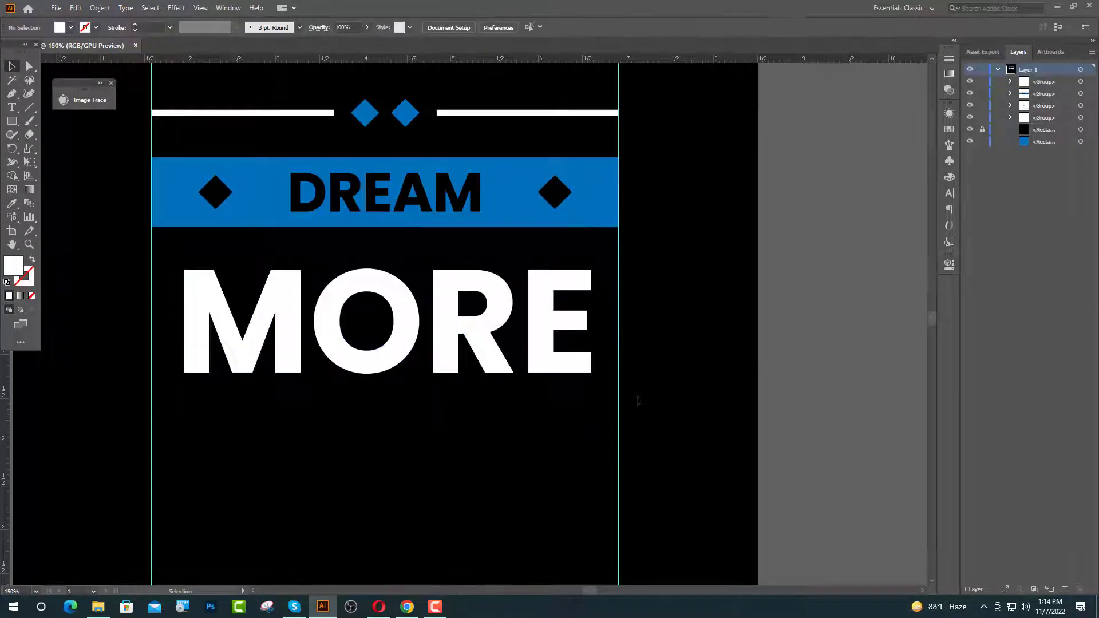
{"action": "right_click", "coordinate": [363, 363]}
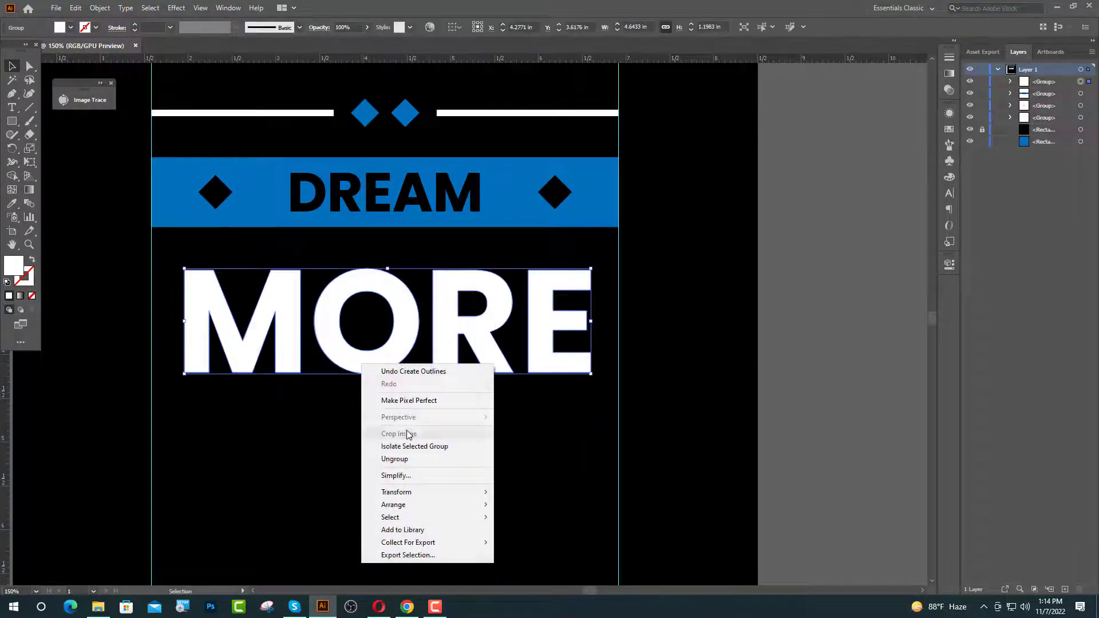
{"action": "left_click", "coordinate": [400, 459]}
{"action": "left_click", "coordinate": [780, 410]}
Step: Swap the O's white fill for a 3 pt white stroke and expand its fill and stroke into shapes
{"action": "left_click", "coordinate": [373, 363]}
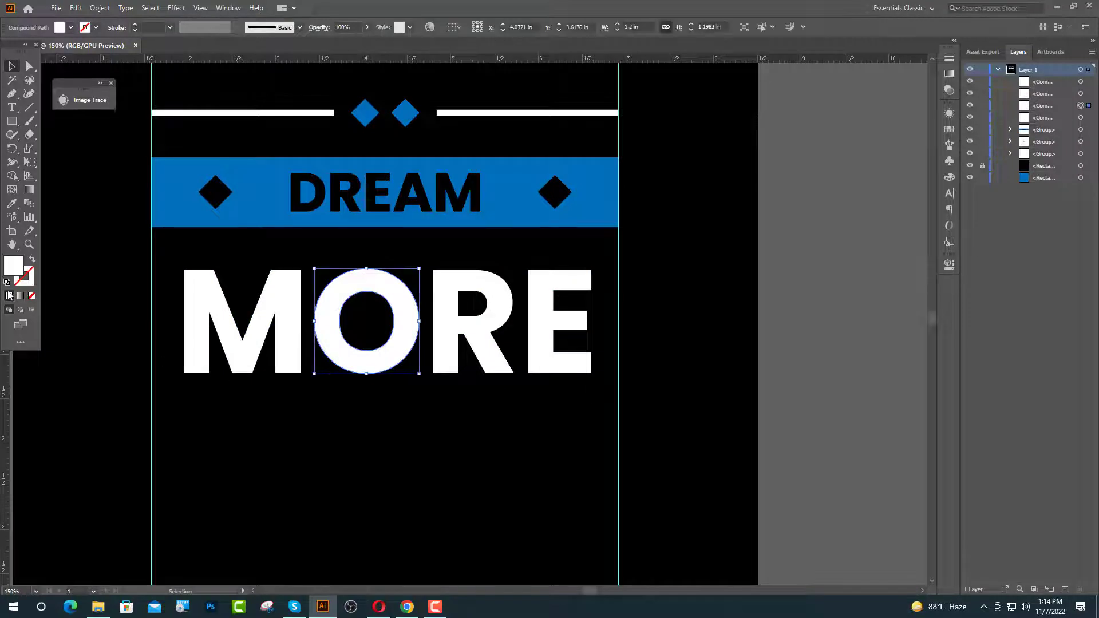
{"action": "left_click", "coordinate": [33, 260]}
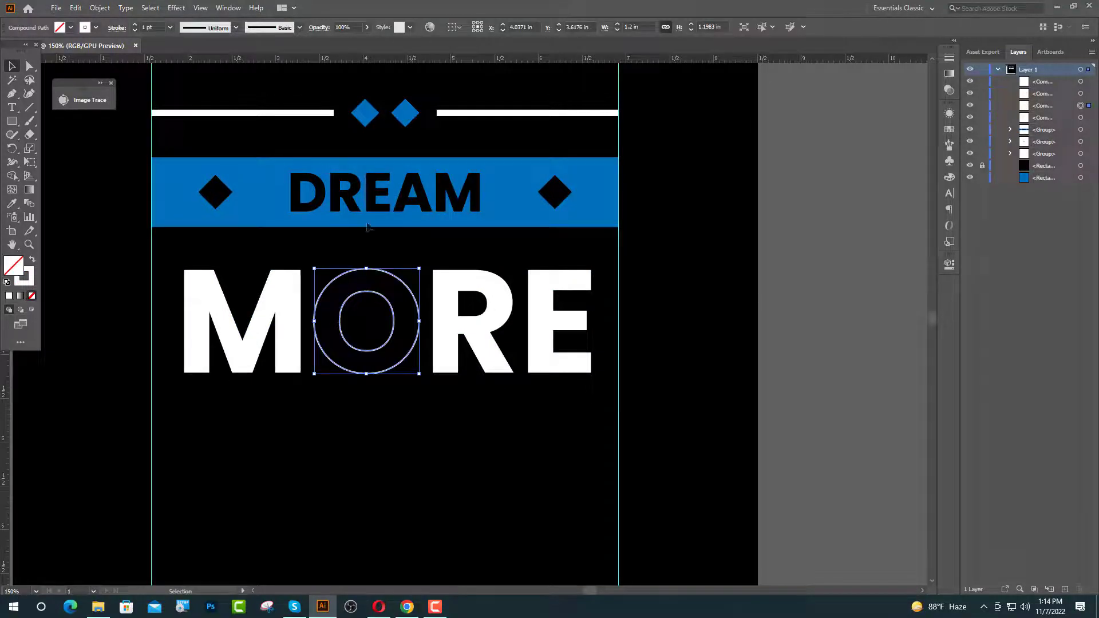
{"action": "left_click", "coordinate": [135, 24]}
{"action": "left_click", "coordinate": [100, 7]}
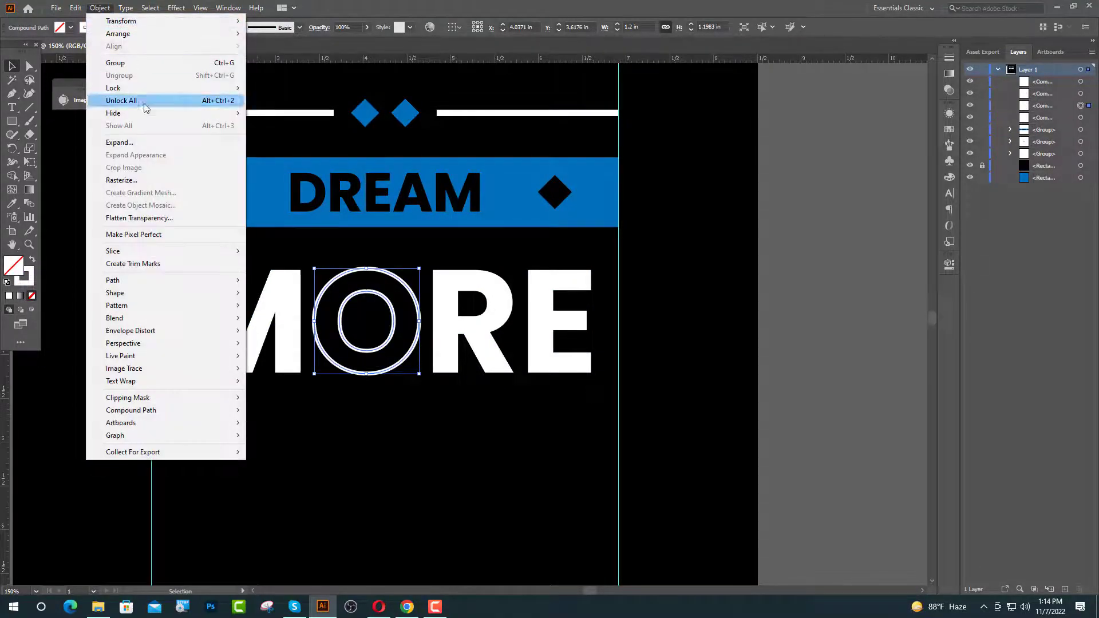
{"action": "left_click", "coordinate": [129, 143]}
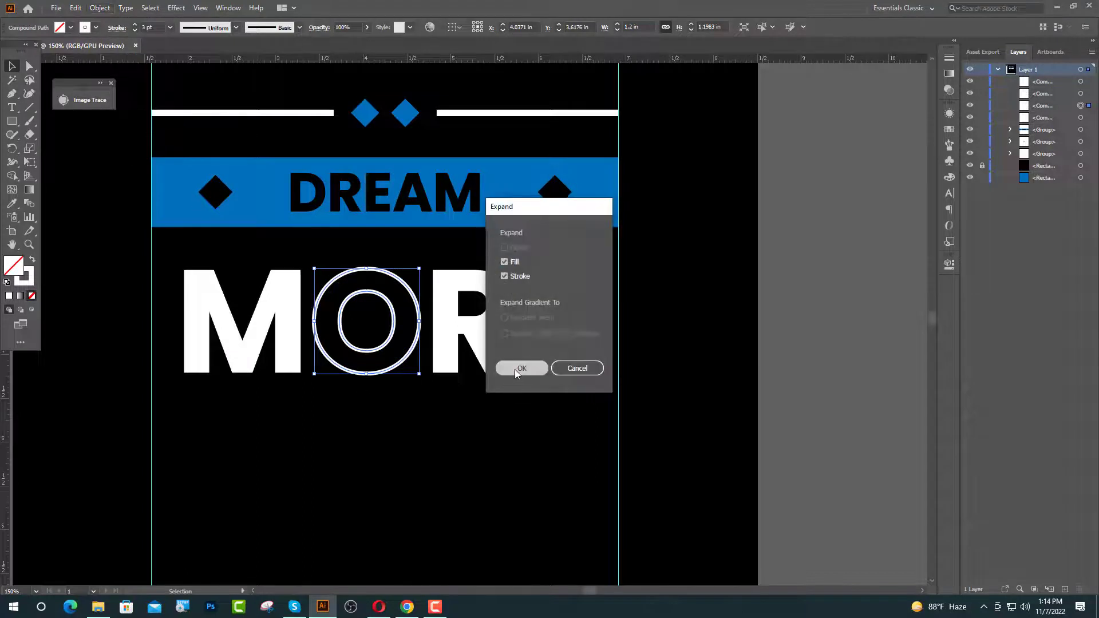
{"action": "left_click", "coordinate": [514, 369]}
Step: Scale the expanded O down from its centre to about 1.18 × 1.18 in
{"action": "scroll", "coordinate": [354, 380], "scroll_direction": "up", "scroll_amount": 3}
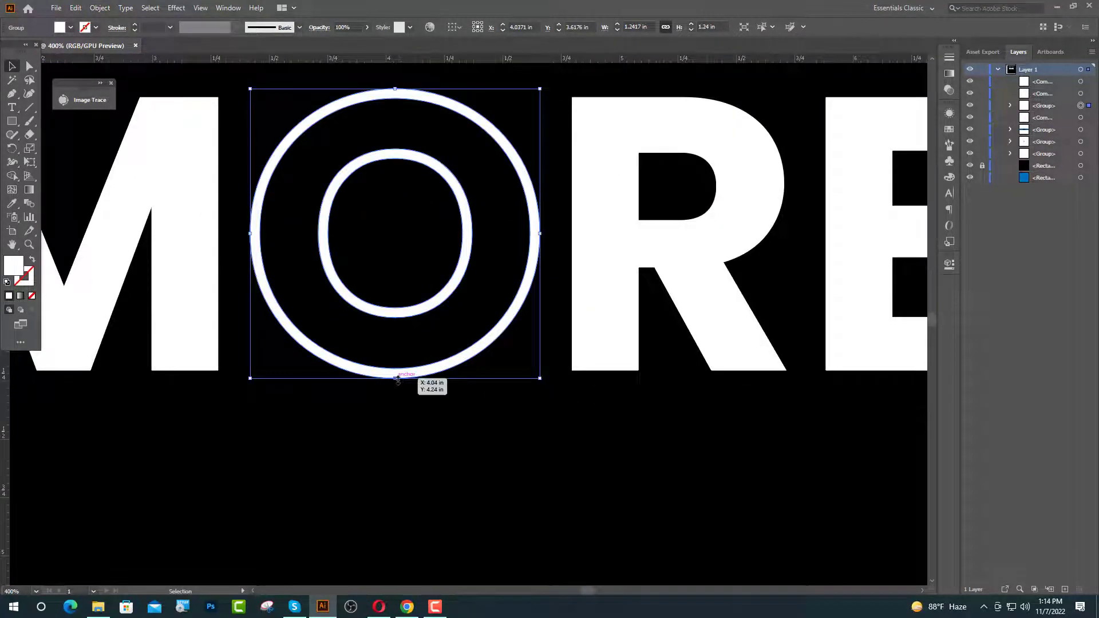
{"action": "left_click_drag", "start_coordinate": [397, 377], "coordinate": [396, 373]}
{"action": "scroll", "coordinate": [277, 393], "scroll_direction": "down", "scroll_amount": 3}
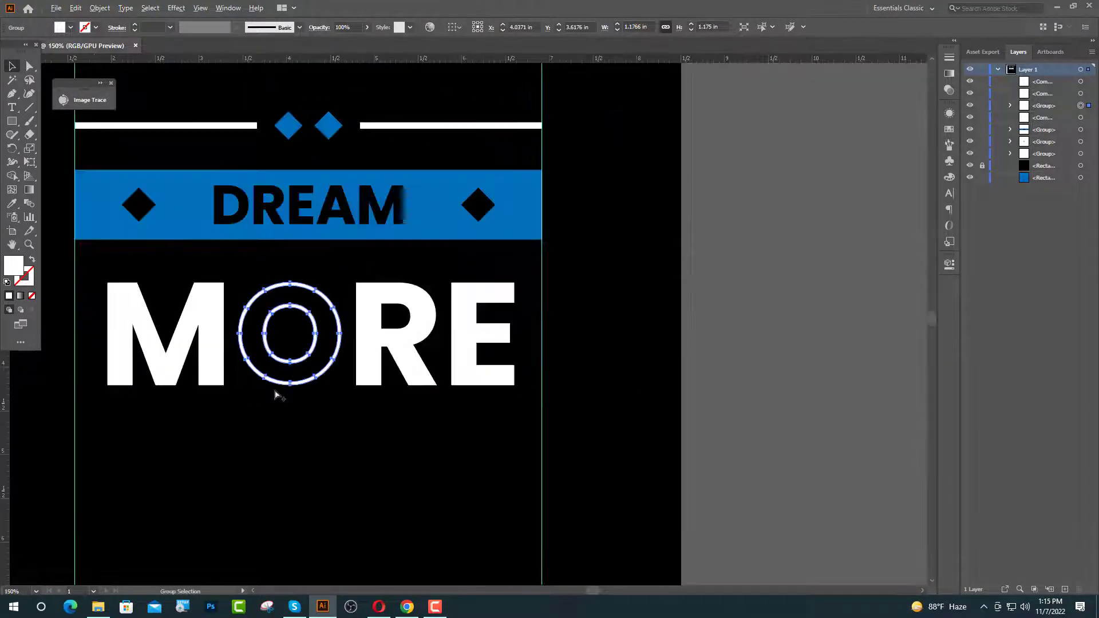
{"action": "left_click", "coordinate": [635, 361]}
Step: Draw a white diamond about 0.41 in wide in the centre of the O
{"action": "left_click_drag", "start_coordinate": [11, 121], "coordinate": [48, 130]}
{"action": "mouse_move", "coordinate": [290, 335]}
{"action": "left_mouse_down"}
{"action": "mouse_move", "coordinate": [307, 331]}
{"action": "mouse_move", "coordinate": [306, 347]}
{"action": "mouse_move", "coordinate": [297, 308]}
{"action": "left_mouse_up"}
{"action": "left_click", "coordinate": [11, 66]}
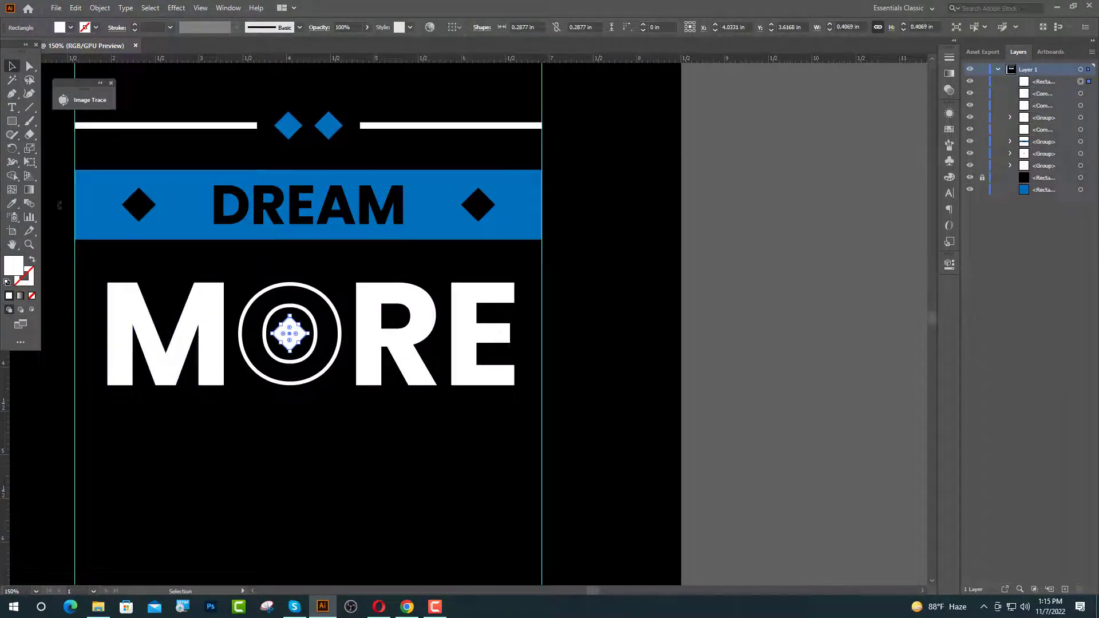
Step: Recolour the diamond inside the O with the banner's blue and scale it down slightly
{"action": "left_click", "coordinate": [15, 204]}
{"action": "left_click", "coordinate": [108, 213]}
{"action": "key", "text": "v"}
{"action": "scroll", "coordinate": [289, 326], "scroll_direction": "up", "scroll_amount": 1}
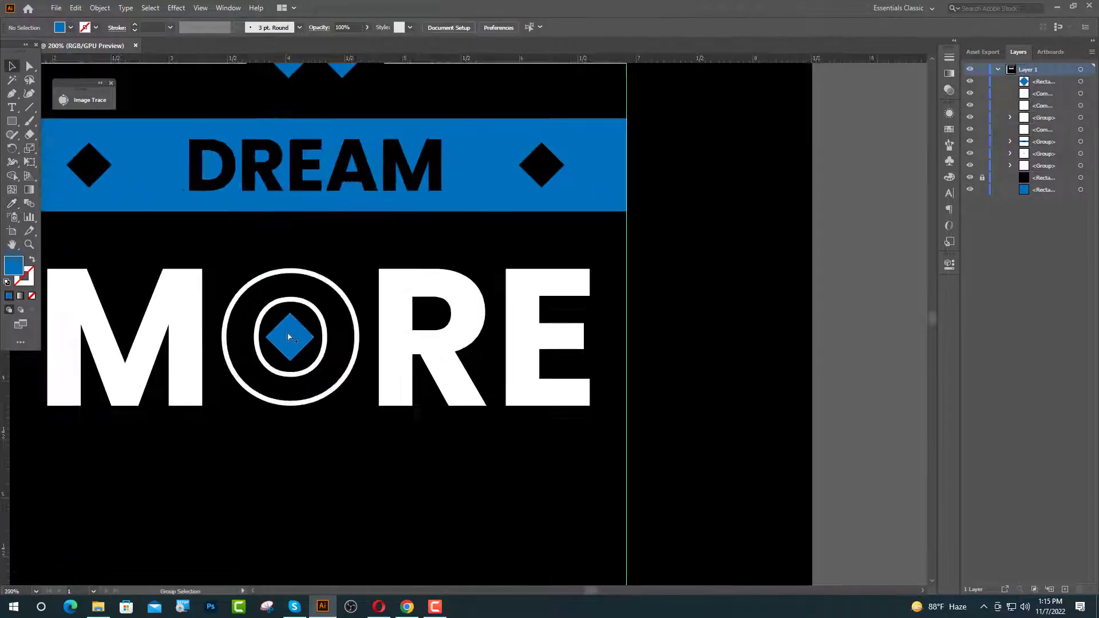
{"action": "left_click_drag", "start_coordinate": [291, 312], "coordinate": [290, 317]}
{"action": "left_click", "coordinate": [747, 369]}
{"action": "scroll", "coordinate": [493, 389], "scroll_direction": "down", "scroll_amount": 1}
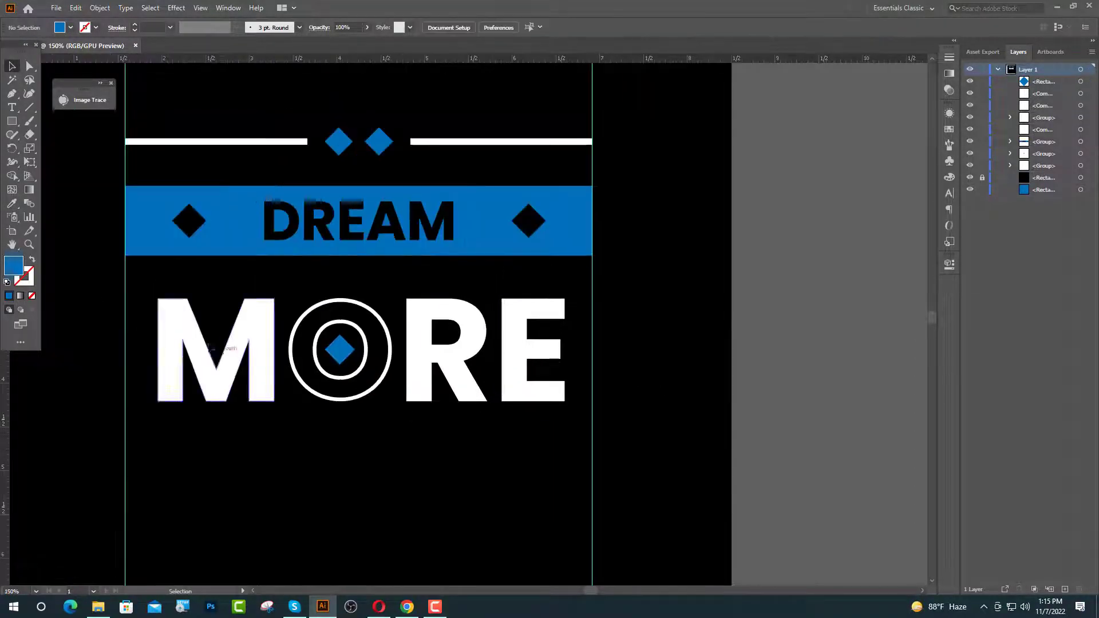
Step: Group the MORE letters with the inner diamond and centre the group horizontally on the artboard
{"action": "left_click_drag", "start_coordinate": [448, 408], "coordinate": [532, 417]}
{"action": "key", "text": "ctrl+g"}
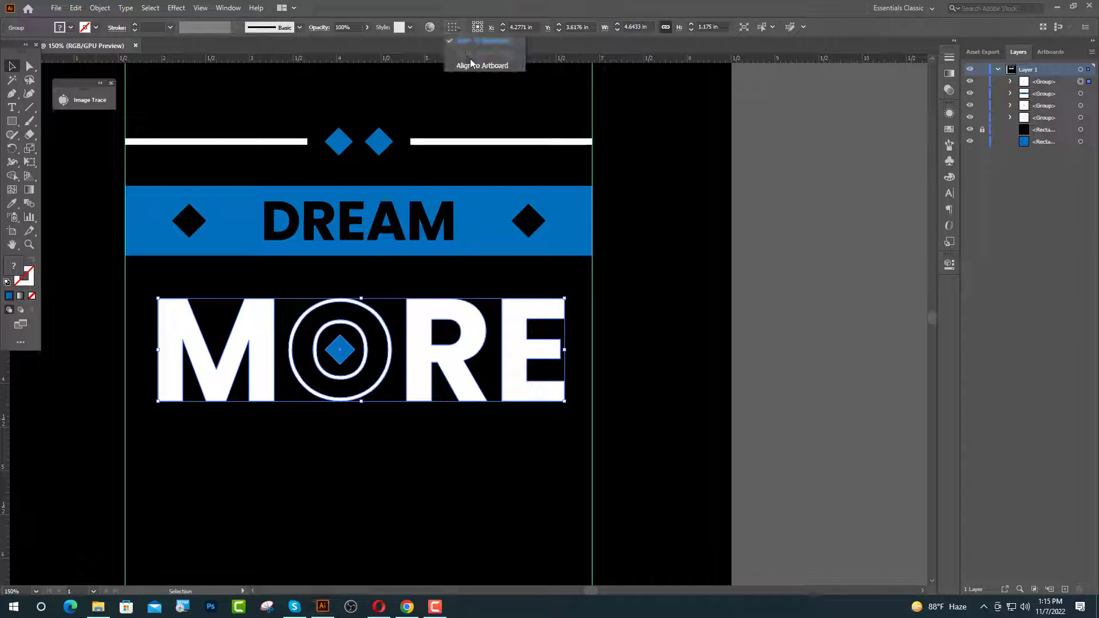
{"action": "left_click", "coordinate": [506, 28]}
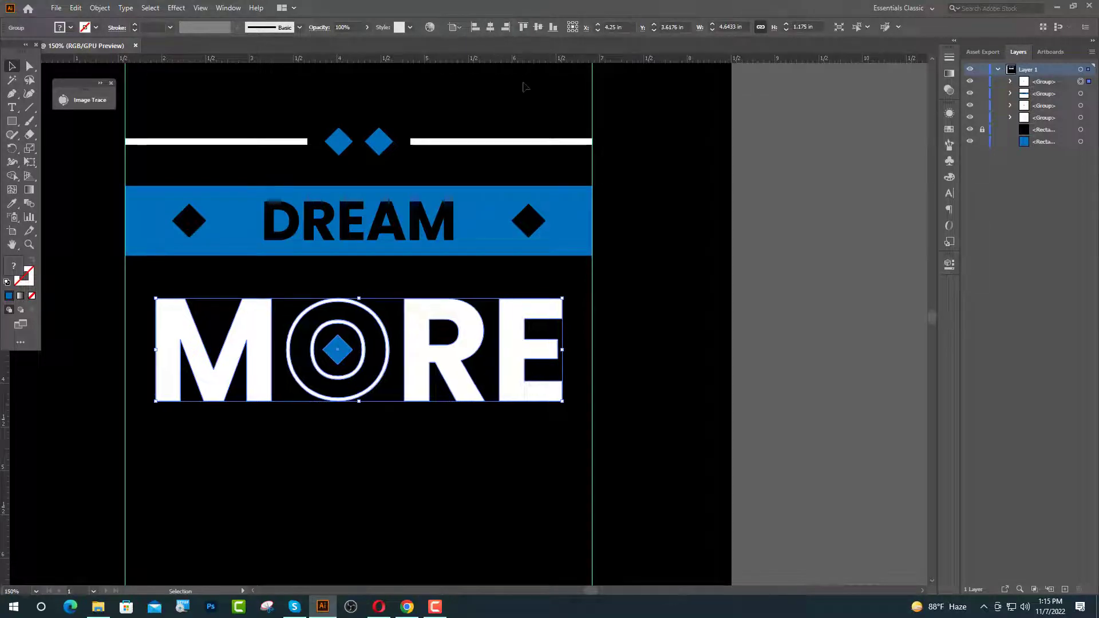
{"action": "left_click", "coordinate": [672, 275]}
Step: Draw a rectangular frame about 5.30 × 1.87 in around MORE between the guides, with the banner's blue as stroke and no fill
{"action": "left_click", "coordinate": [12, 123]}
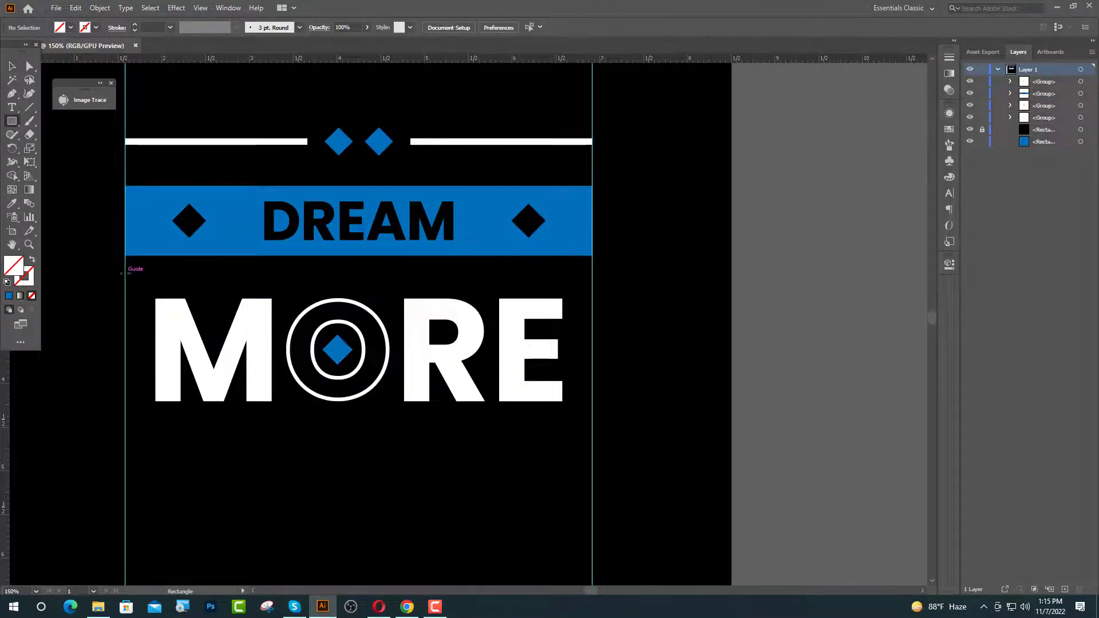
{"action": "left_click_drag", "start_coordinate": [126, 273], "coordinate": [591, 437]}
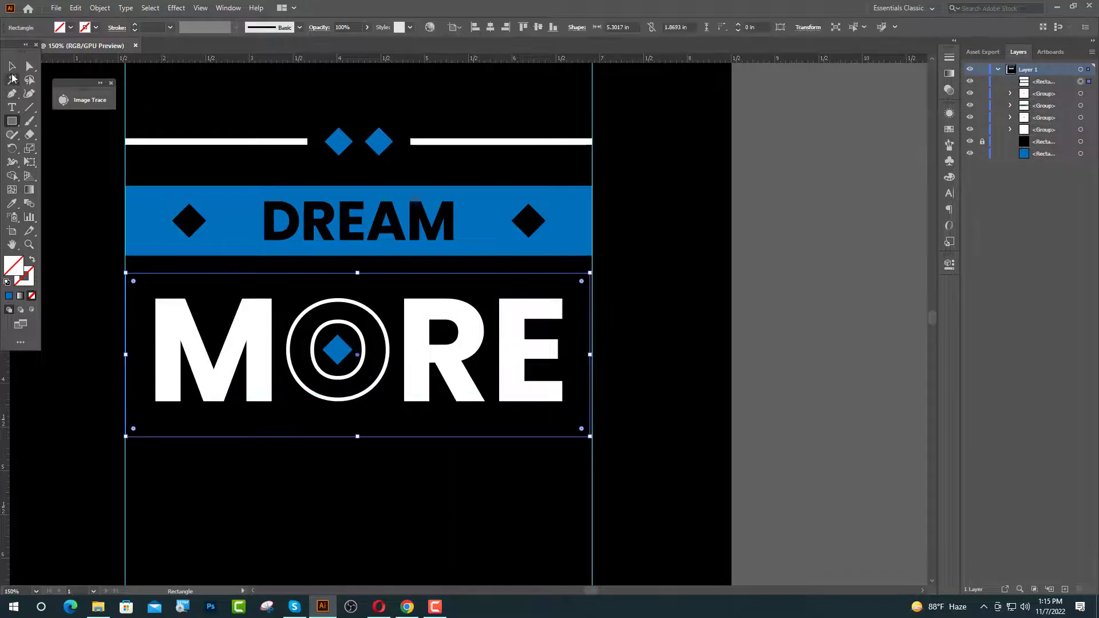
{"action": "left_click", "coordinate": [12, 203]}
{"action": "left_click", "coordinate": [143, 206]}
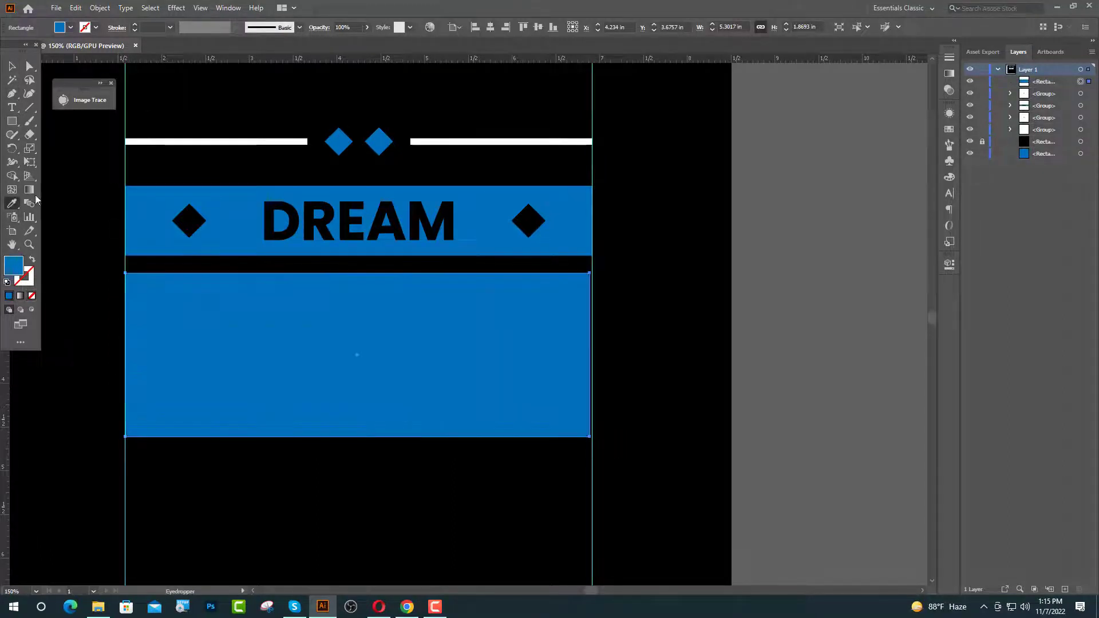
{"action": "left_click", "coordinate": [32, 260]}
{"action": "key", "text": "v"}
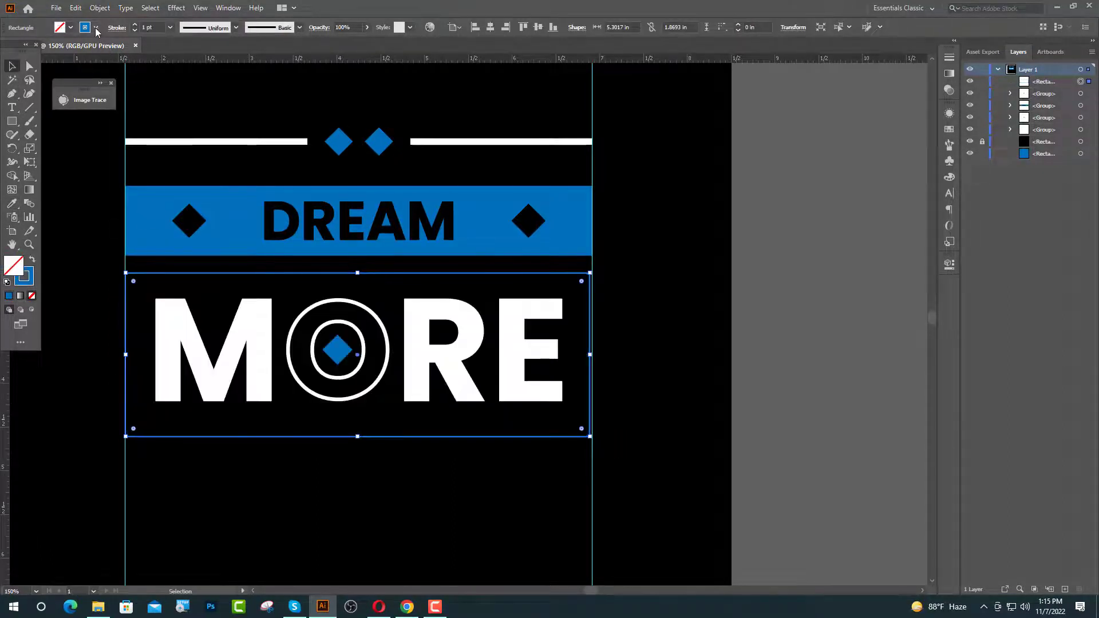
Step: Set the blue frame's stroke weight to 3 pt and expand the stroke into a shape
{"action": "left_click", "coordinate": [136, 25]}
{"action": "left_click", "coordinate": [136, 26]}
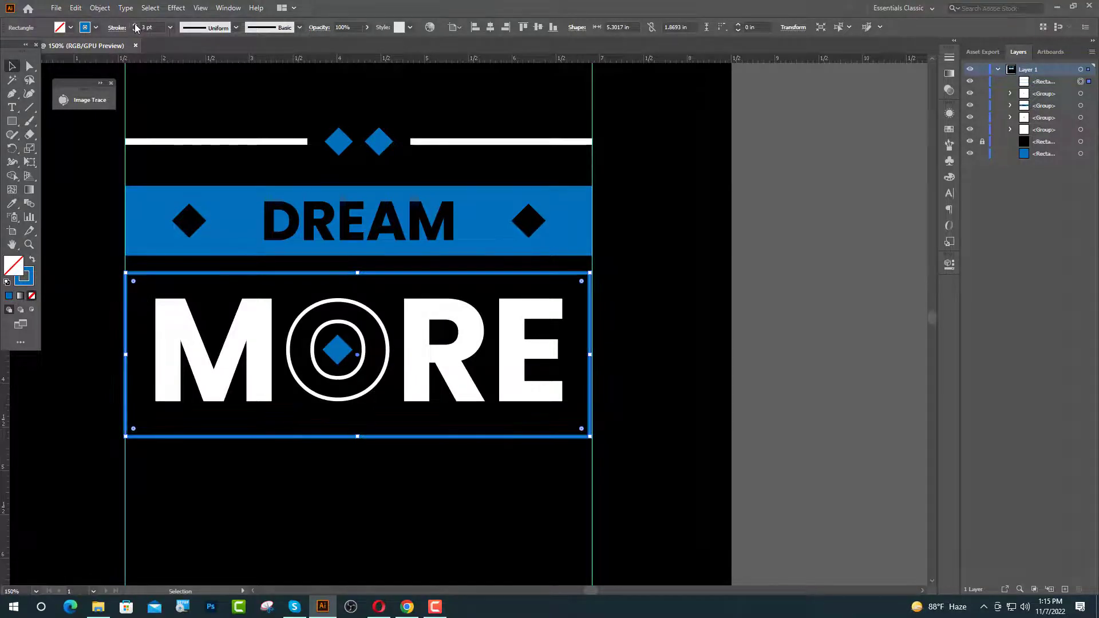
{"action": "left_click", "coordinate": [103, 10]}
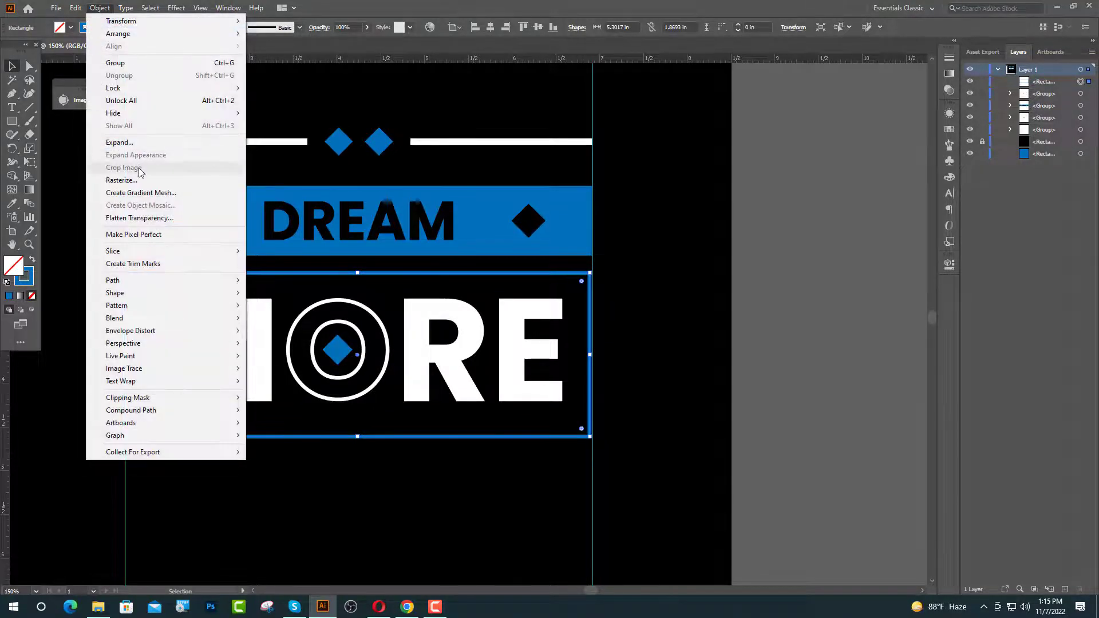
{"action": "left_click", "coordinate": [135, 143]}
{"action": "left_click", "coordinate": [522, 369]}
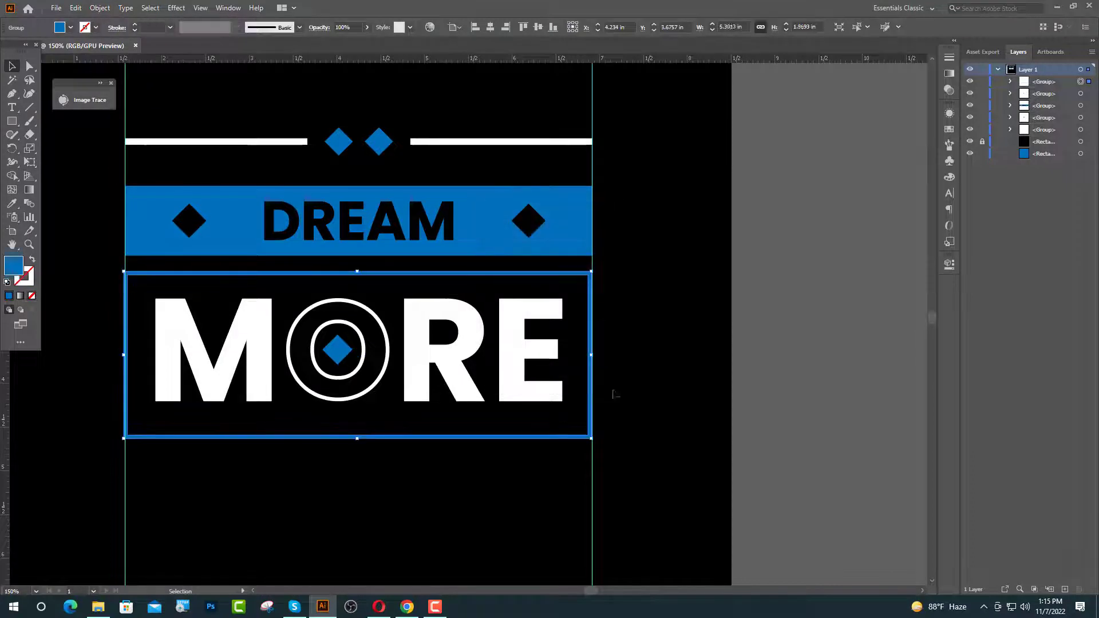
Step: Scale the expanded frame to about 5.33 × 1.91 in so its outer edges meet both vertical guides
{"action": "left_click", "coordinate": [807, 373]}
{"action": "scroll", "coordinate": [677, 442], "scroll_direction": "up", "scroll_amount": 6}
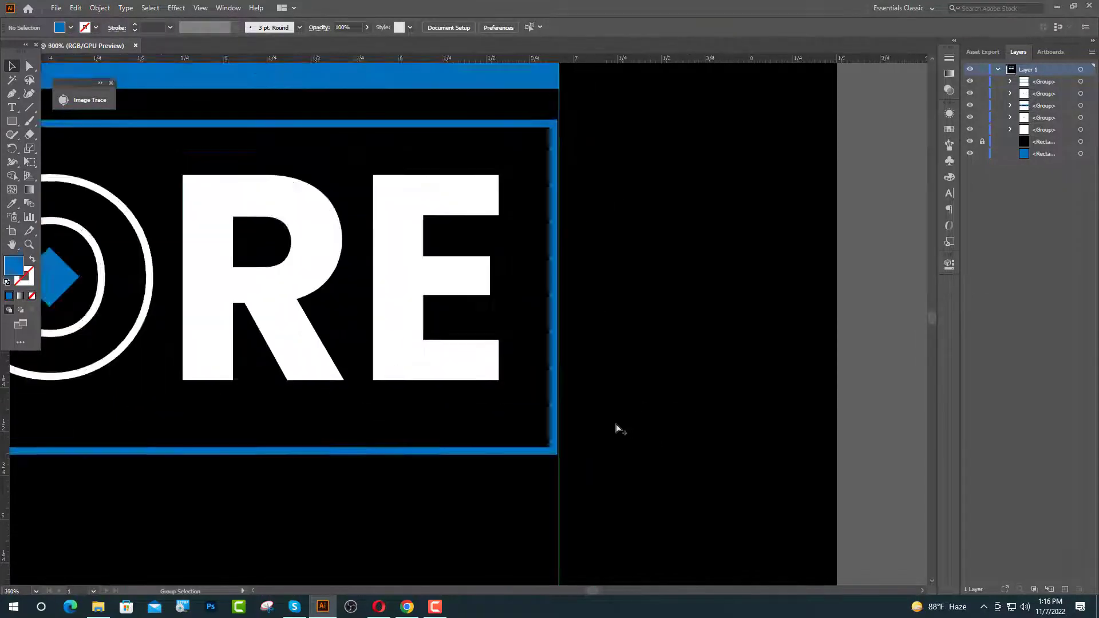
{"action": "left_click_drag", "start_coordinate": [414, 417], "coordinate": [420, 411]}
{"action": "scroll", "coordinate": [667, 356], "scroll_direction": "down", "scroll_amount": 6}
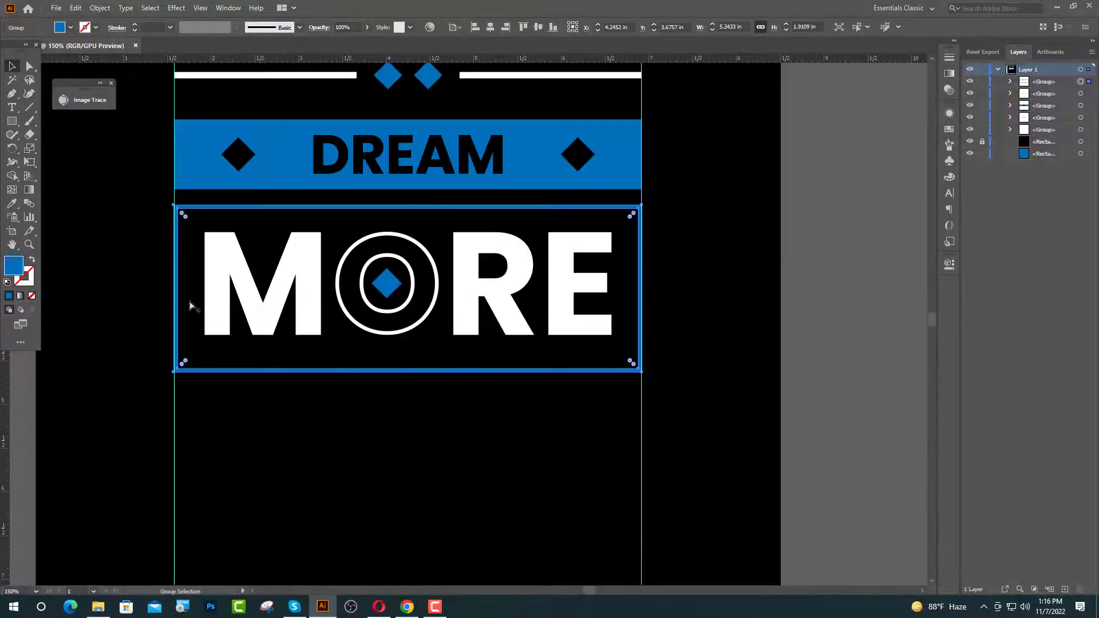
{"action": "scroll", "coordinate": [172, 289], "scroll_direction": "up", "scroll_amount": 4}
{"action": "left_click_drag", "start_coordinate": [153, 287], "coordinate": [156, 286]}
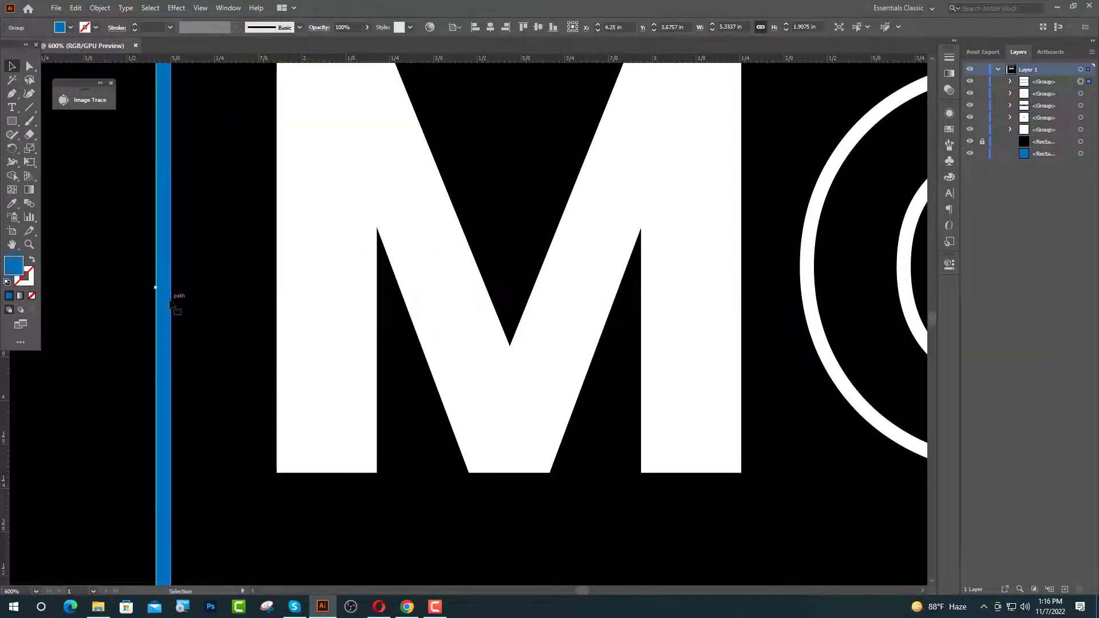
{"action": "key", "text": "ctrl+1"}
Step: Align the MORE group vertically to the centre of the blue frame
{"action": "left_click", "coordinate": [189, 302]}
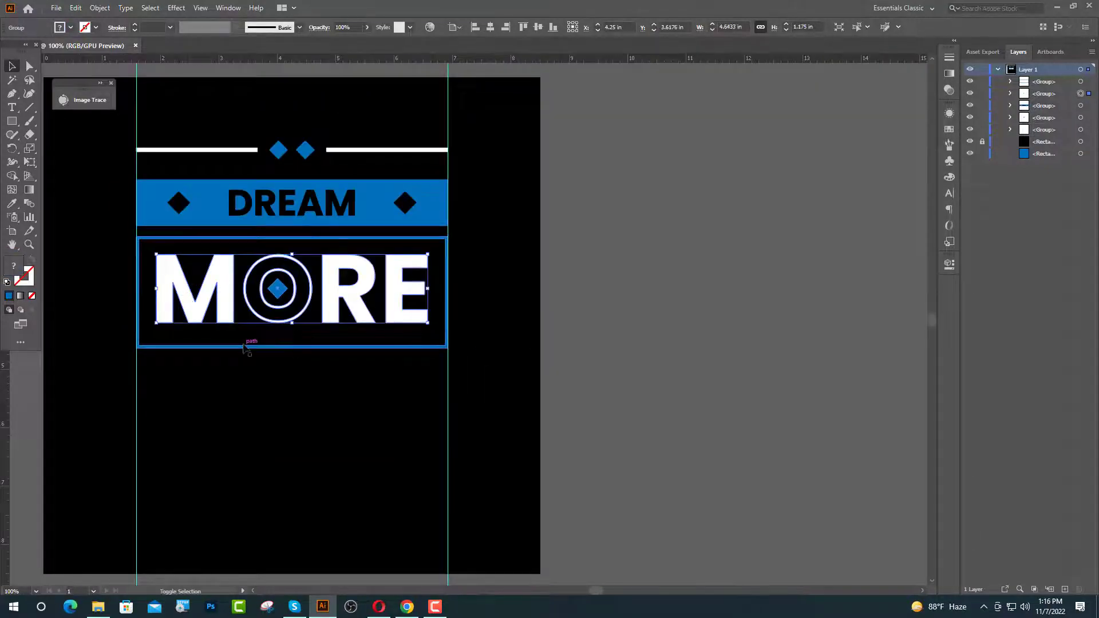
{"action": "left_click", "coordinate": [243, 345]}
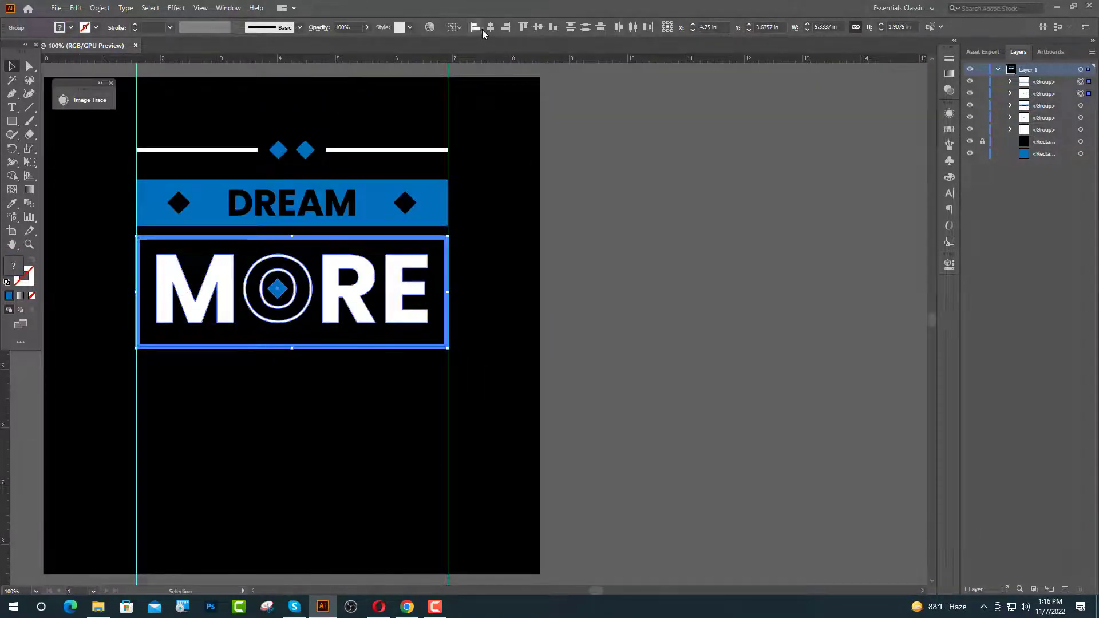
{"action": "left_click", "coordinate": [538, 27]}
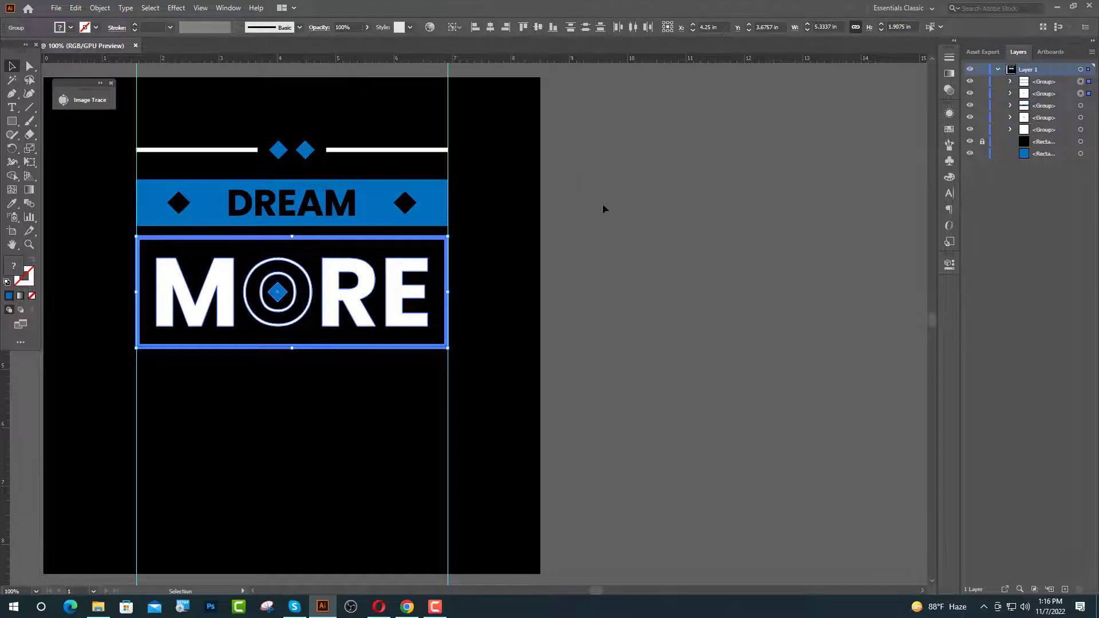
{"action": "left_click", "coordinate": [603, 204]}
Step: Shorten the blue frame to about 1.77 in high by nudging its bottom edge upward
{"action": "left_click_drag", "start_coordinate": [122, 339], "coordinate": [496, 407]}
{"action": "key", "text": "Up"}
{"action": "key", "text": "Up"}
{"action": "key", "text": "Up"}
{"action": "key", "text": "Up"}
{"action": "key", "text": "Up"}
{"action": "key", "text": "Up"}
{"action": "key", "text": "v"}
{"action": "left_click", "coordinate": [497, 407]}
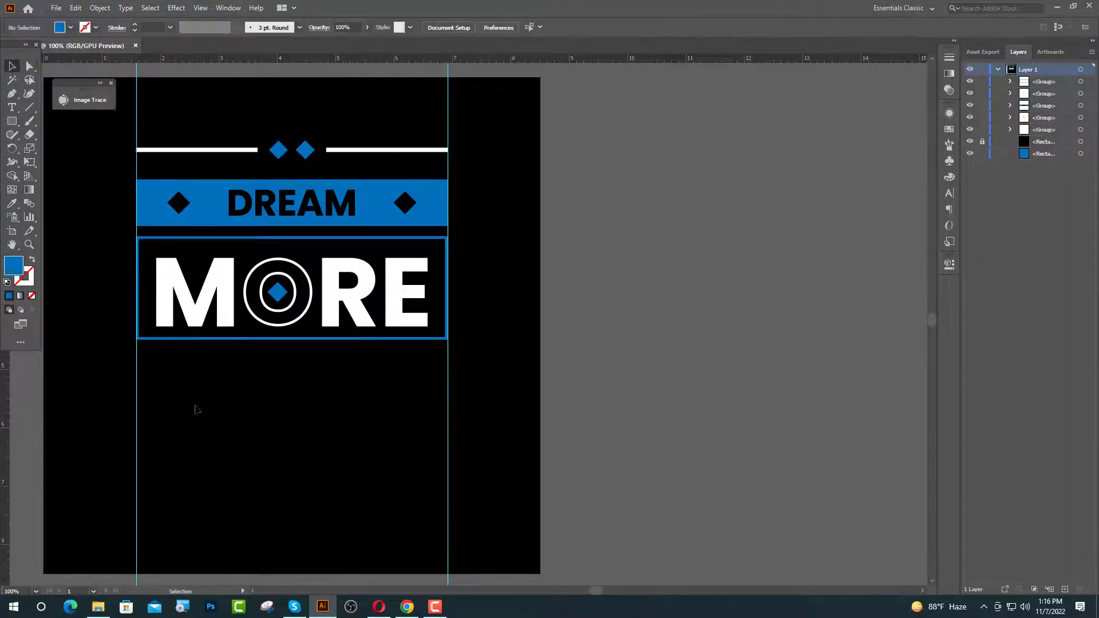
Step: Centre MORE vertically in the shortened frame, group the two, and move the group down slightly from the DREAM banner
{"action": "left_click_drag", "start_coordinate": [271, 282], "coordinate": [231, 336]}
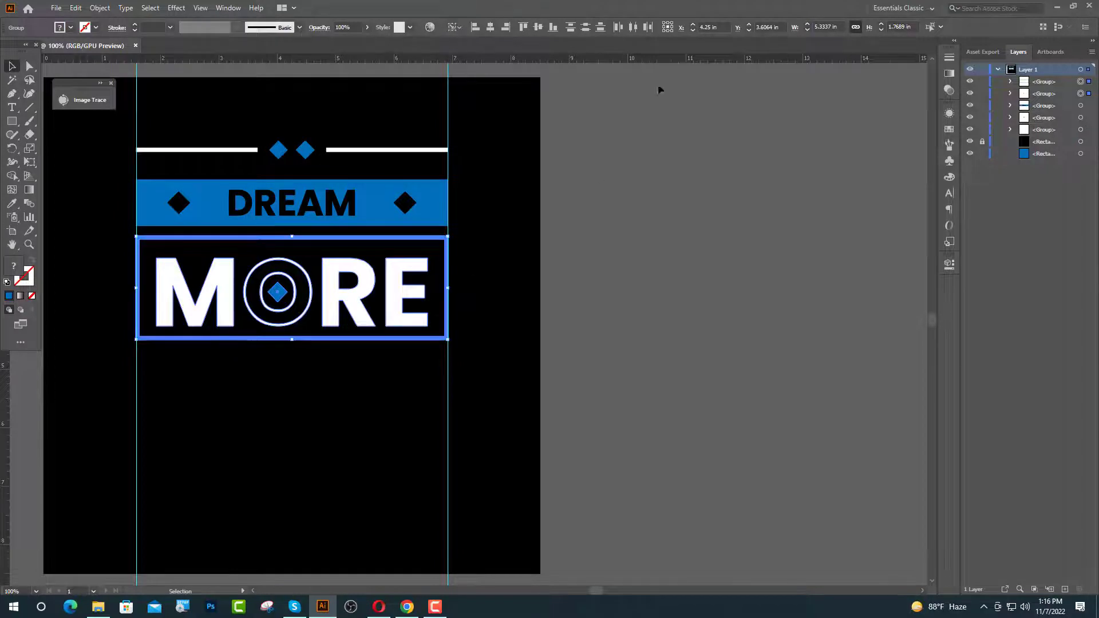
{"action": "left_click", "coordinate": [539, 27]}
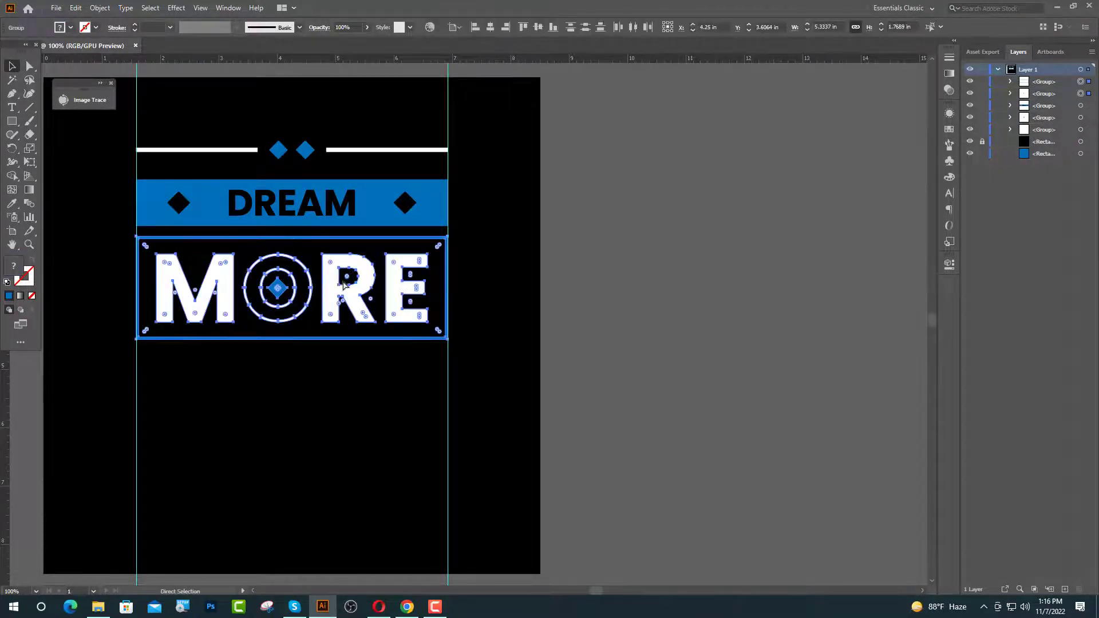
{"action": "key", "text": "ctrl+g"}
{"action": "left_click_drag", "start_coordinate": [332, 290], "coordinate": [333, 301]}
{"action": "left_click", "coordinate": [652, 314]}
Step: Draw a blue diamond from a square about 0.47 in per side below the frame, touching the left guide
{"action": "scroll", "coordinate": [551, 261], "scroll_direction": "down", "scroll_amount": 1}
{"action": "scroll", "coordinate": [383, 228], "scroll_direction": "down", "scroll_amount": 1}
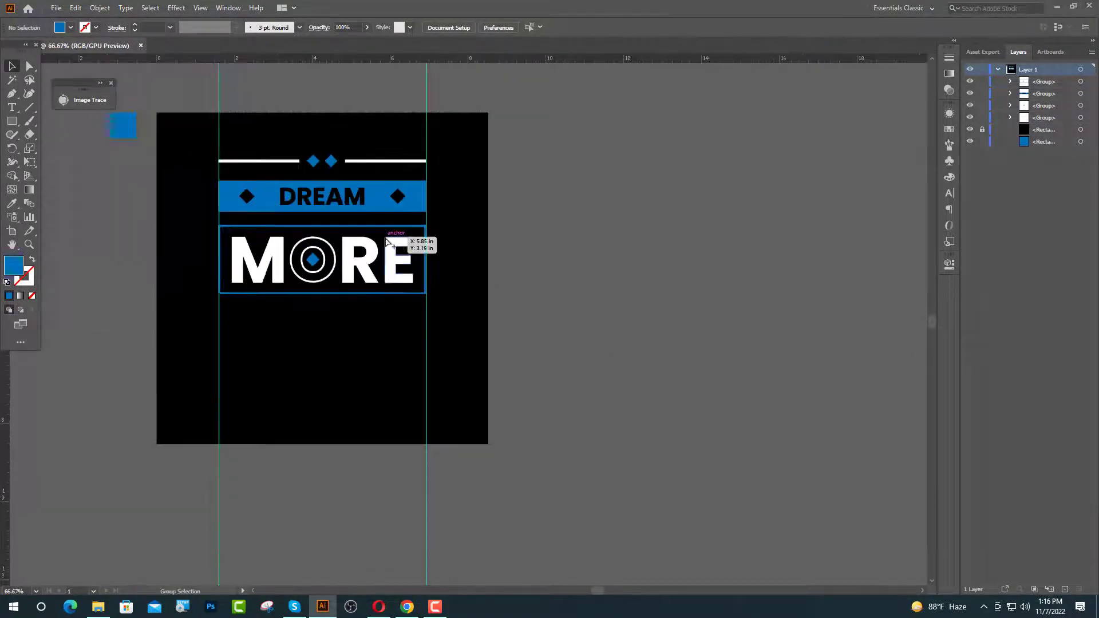
{"action": "scroll", "coordinate": [357, 310], "scroll_direction": "up", "scroll_amount": 1}
{"action": "scroll", "coordinate": [369, 400], "scroll_direction": "up", "scroll_amount": 1}
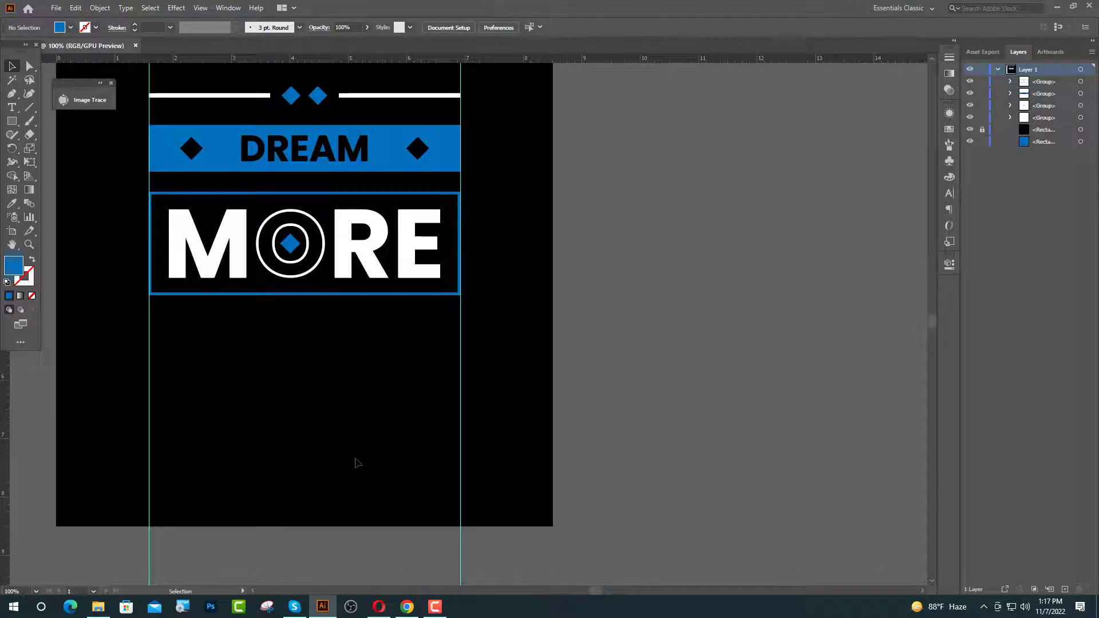
{"action": "scroll", "coordinate": [357, 463], "scroll_direction": "up", "scroll_amount": 1}
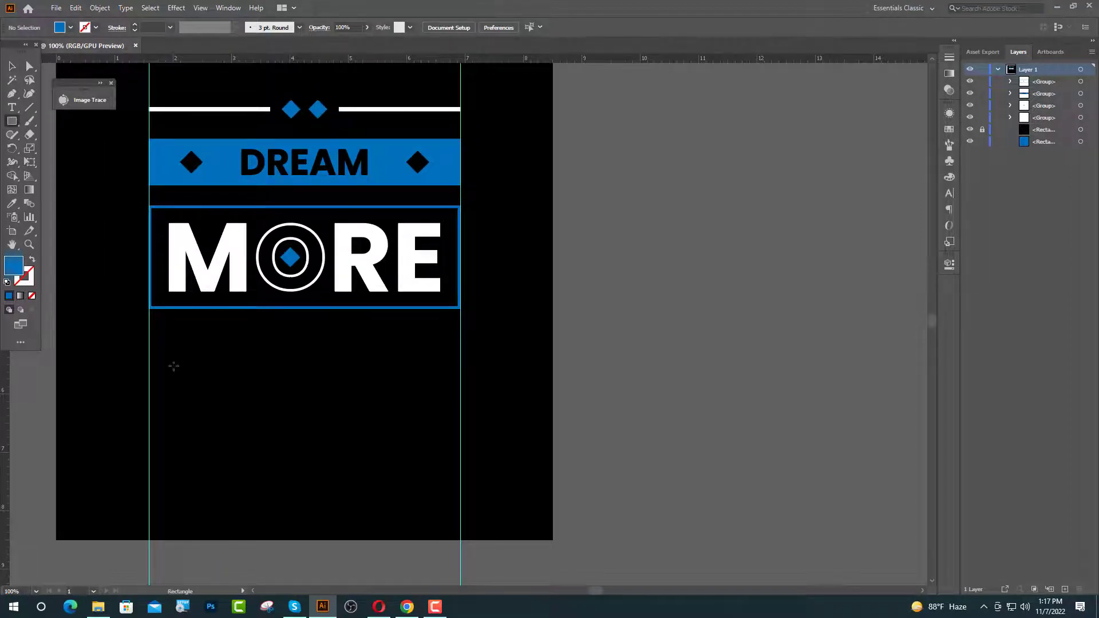
{"action": "mouse_move", "coordinate": [157, 347]}
{"action": "left_mouse_down"}
{"action": "mouse_move", "coordinate": [171, 362]}
{"action": "mouse_move", "coordinate": [185, 344]}
{"action": "mouse_move", "coordinate": [173, 355]}
{"action": "mouse_move", "coordinate": [158, 347]}
{"action": "mouse_move", "coordinate": [169, 347]}
{"action": "left_mouse_up"}
{"action": "key", "text": "v"}
{"action": "left_click", "coordinate": [78, 187]}
Step: Add the text SLEEP in Poppins Bold at 80 pt below the frame, beside the blue diamond
{"action": "key", "text": "t"}
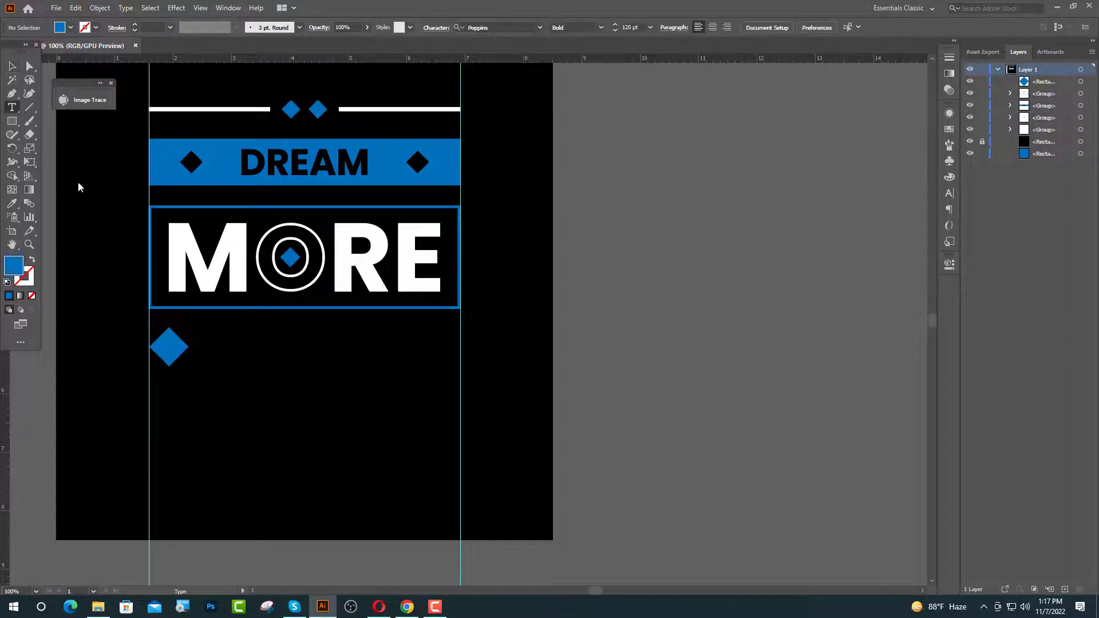
{"action": "left_click", "coordinate": [227, 349]}
{"action": "left_click", "coordinate": [534, 30]}
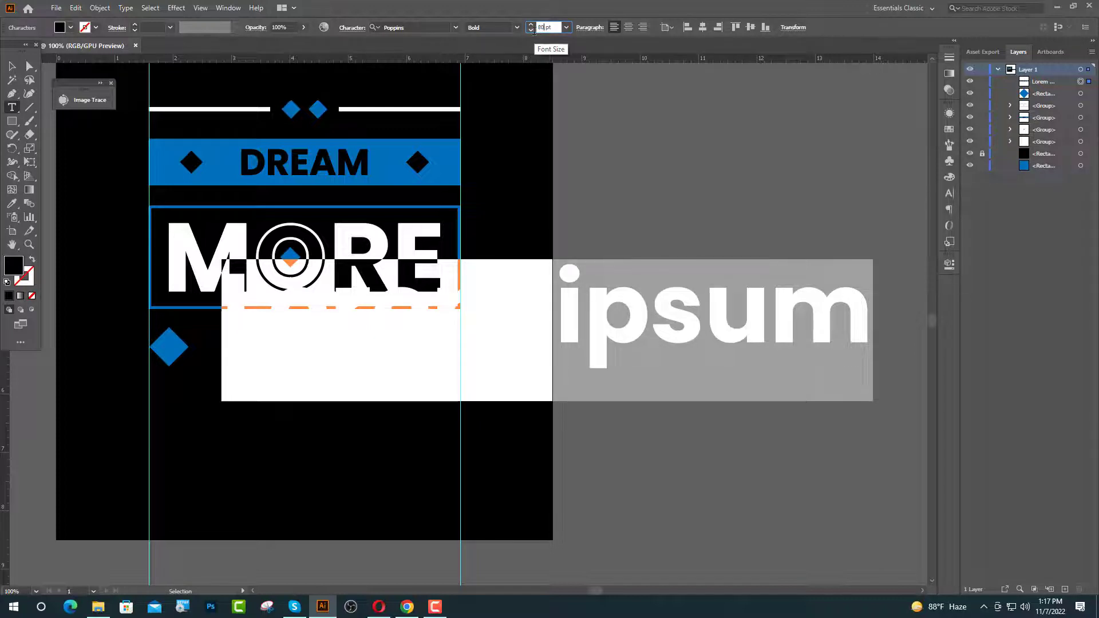
{"action": "key", "text": "Return"}
{"action": "type", "text": "sLE"}
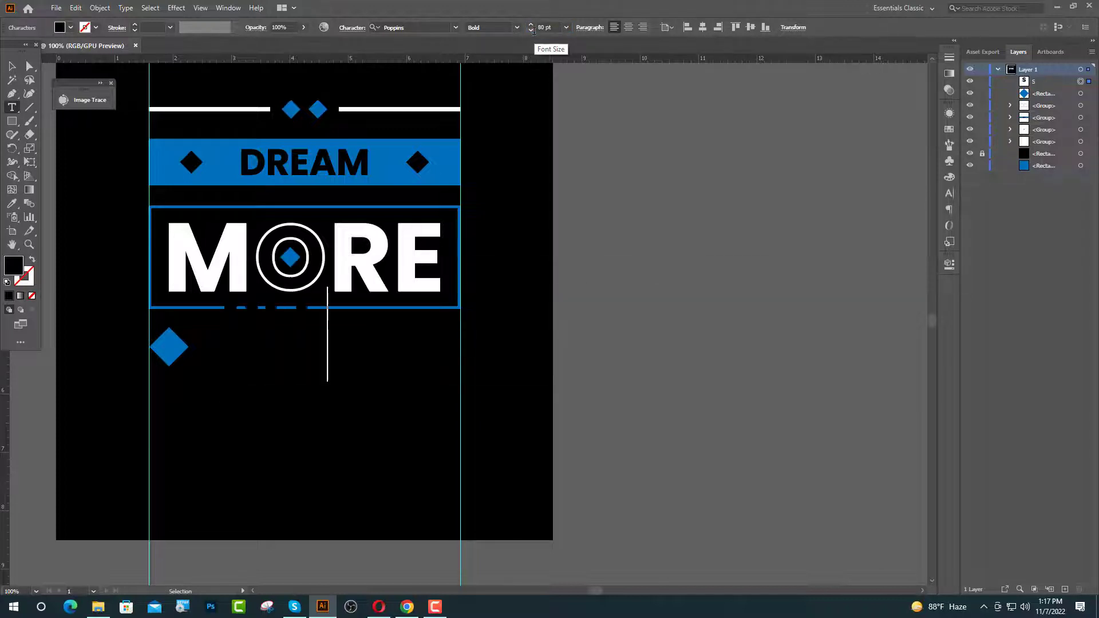
{"action": "type", "text": "EP"}
{"action": "key", "text": "Escape"}
{"action": "left_click_drag", "start_coordinate": [298, 328], "coordinate": [299, 356]}
Step: Recolour SLEEP with the white of MORE and set its font size to 100 pt
{"action": "key", "text": "i"}
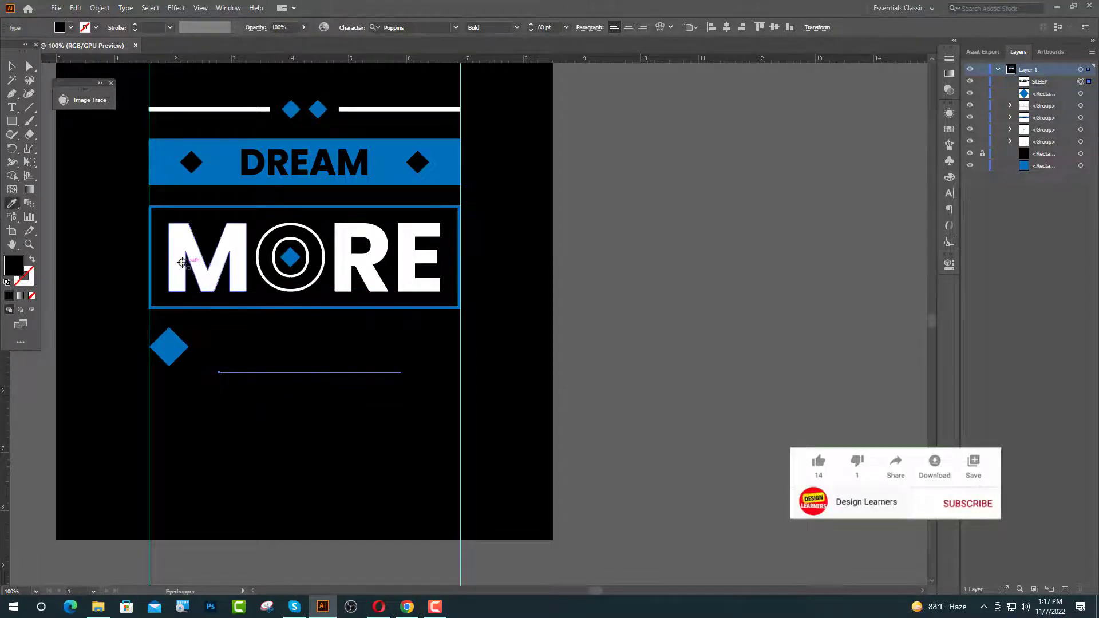
{"action": "left_click", "coordinate": [182, 262]}
{"action": "key", "text": "v"}
{"action": "left_click", "coordinate": [538, 28]}
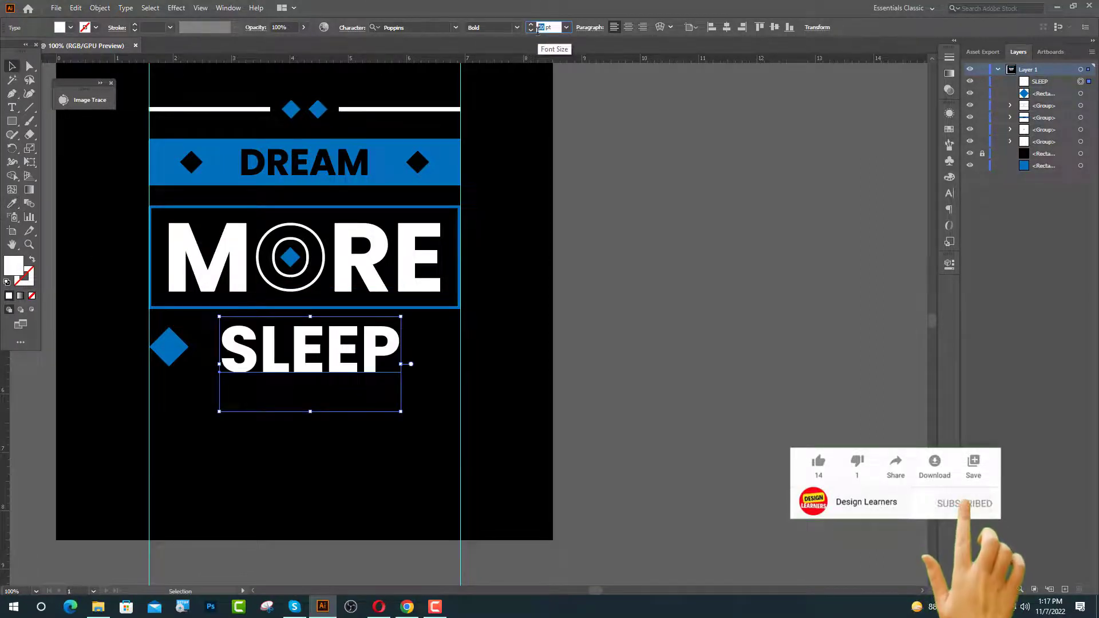
{"action": "key", "text": "Return"}
Step: Place SLEEP just below the frame, convert it to outlines and centre it horizontally on the artboard
{"action": "left_click_drag", "start_coordinate": [278, 361], "coordinate": [253, 372]}
{"action": "right_click", "coordinate": [253, 372]}
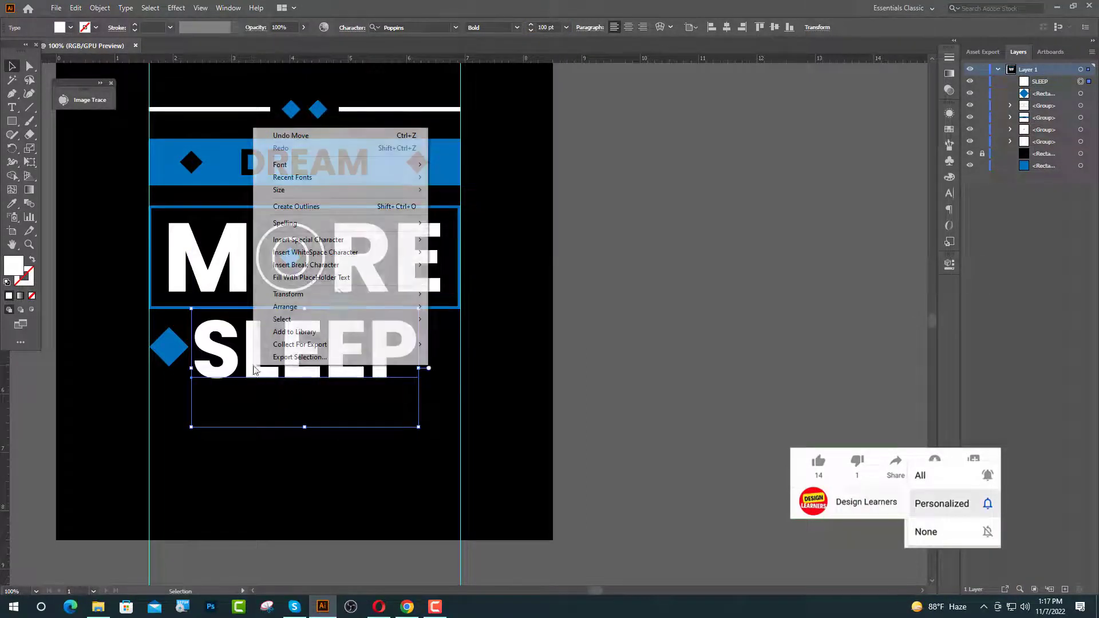
{"action": "left_click", "coordinate": [305, 207]}
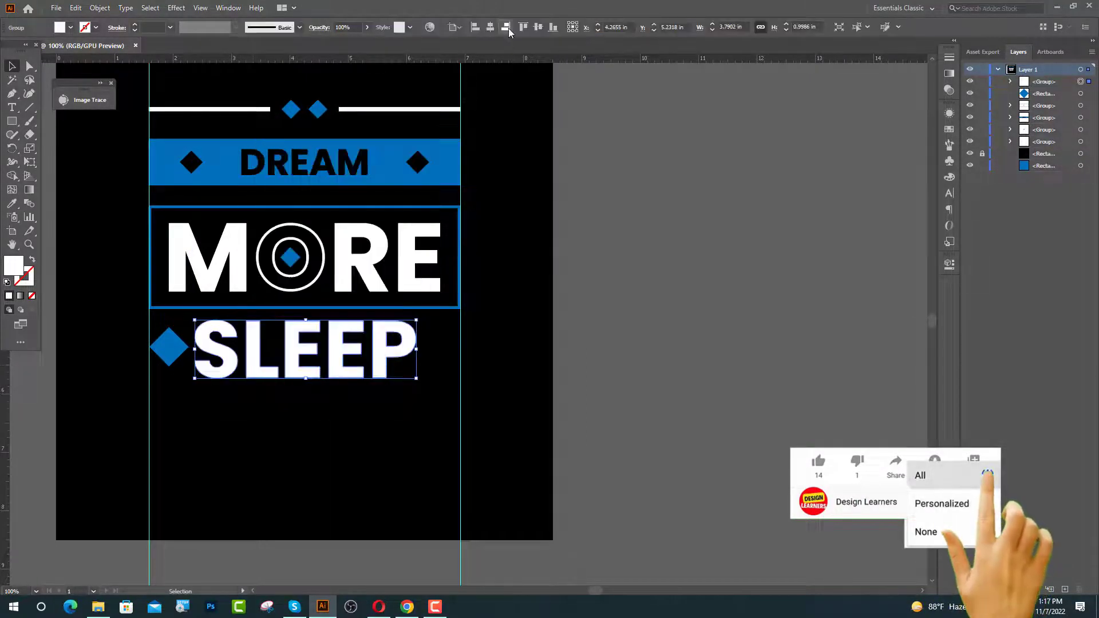
{"action": "left_click", "coordinate": [491, 28]}
{"action": "key", "text": "ctrl+shift+a"}
Step: Duplicate the blue diamond to the right guide beside SLEEP and recolour both diamonds white to match the lettering
{"action": "scroll", "coordinate": [330, 355], "scroll_direction": "up", "scroll_amount": 1}
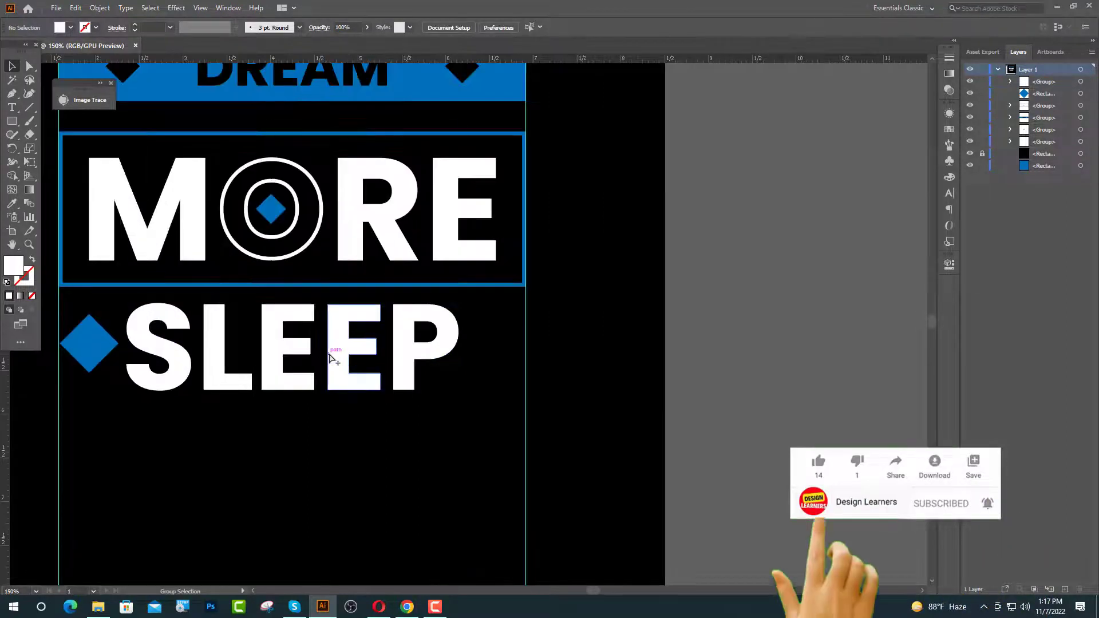
{"action": "left_click_drag", "start_coordinate": [101, 353], "coordinate": [534, 372]}
{"action": "left_click", "coordinate": [92, 349], "text": "shift"}
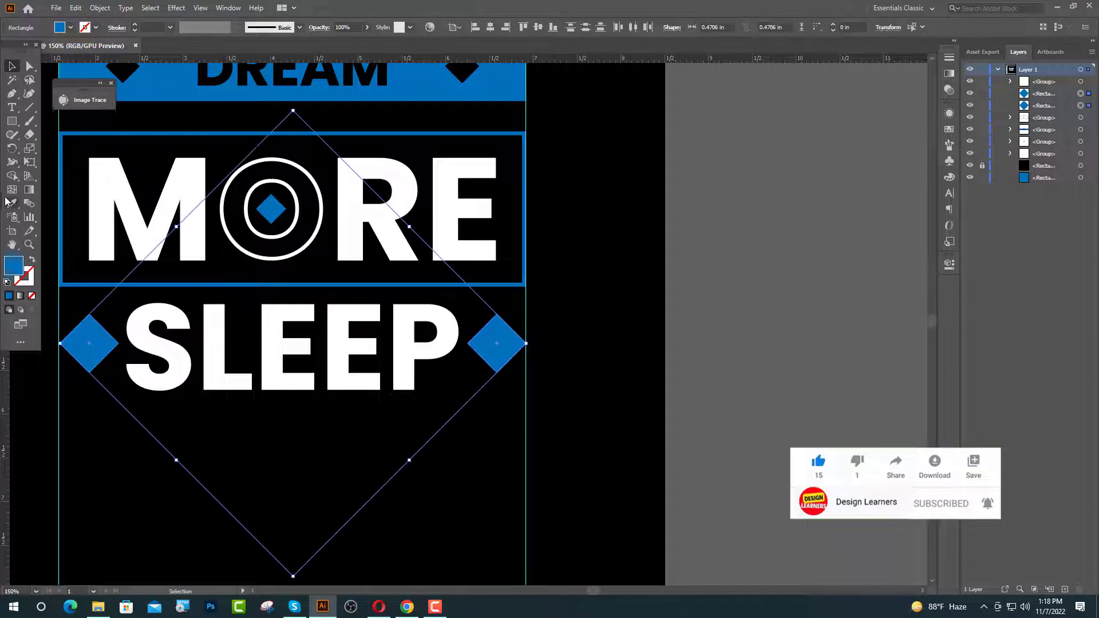
{"action": "left_click", "coordinate": [12, 203]}
{"action": "left_click", "coordinate": [176, 367]}
{"action": "left_click", "coordinate": [11, 66]}
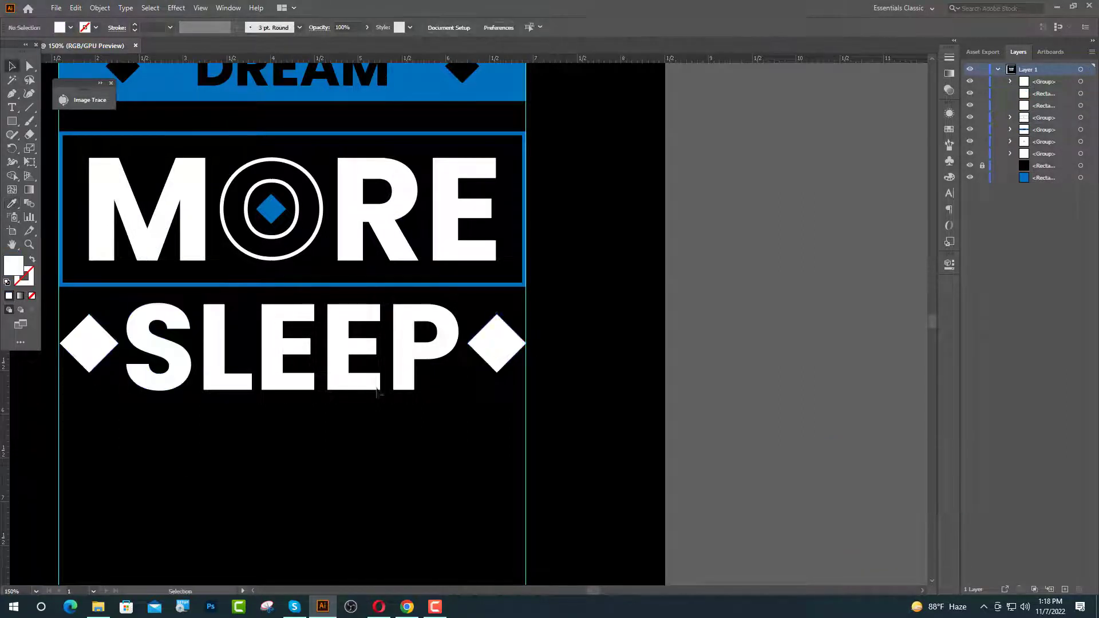
Step: Scale SLEEP down from its centre to about 0.92 in high and centre it vertically with the two white diamonds
{"action": "left_click", "coordinate": [309, 356]}
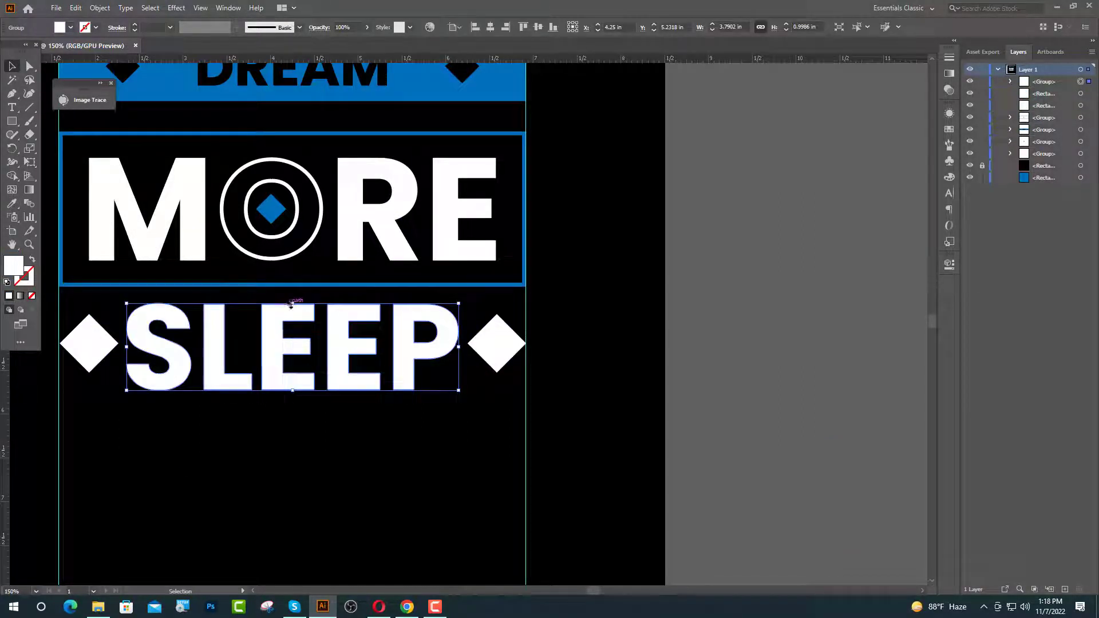
{"action": "left_click_drag", "start_coordinate": [293, 303], "coordinate": [293, 309]}
{"action": "left_click", "coordinate": [486, 348], "text": "shift"}
{"action": "left_click", "coordinate": [101, 345], "text": "shift"}
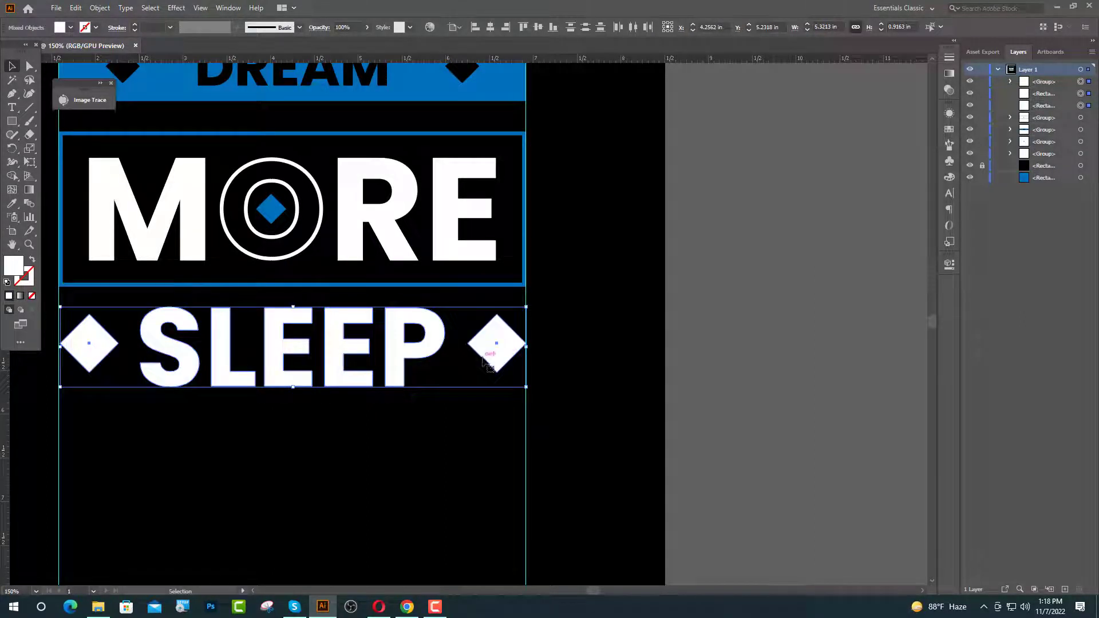
{"action": "left_click", "coordinate": [483, 358]}
{"action": "left_click", "coordinate": [538, 27]}
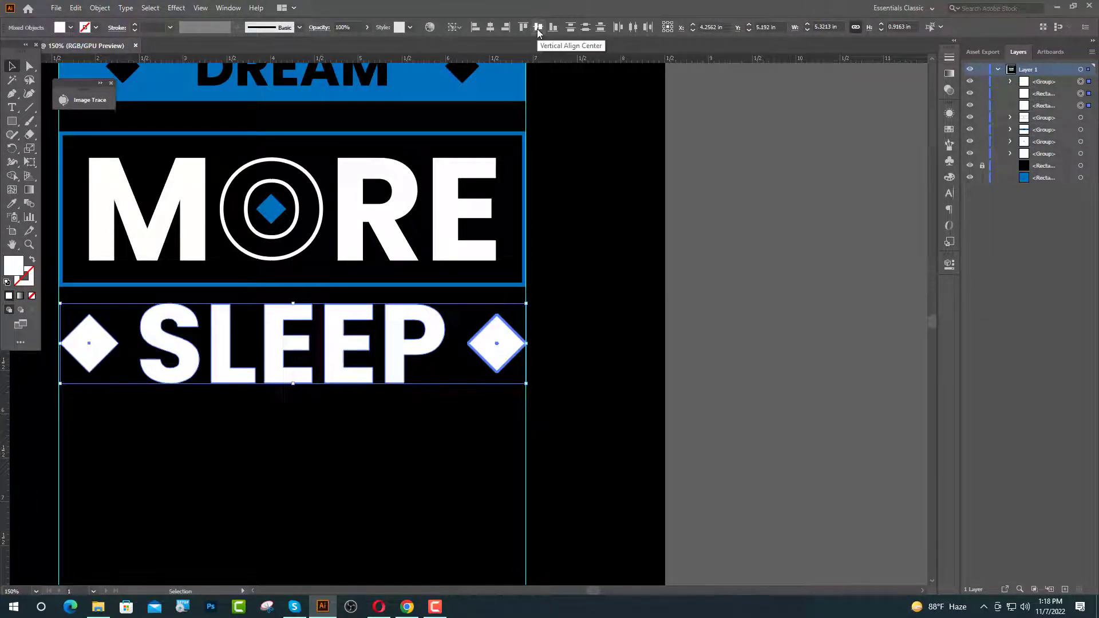
Step: Group SLEEP with both white diamonds and fit the group between the guides at about 5.33 in wide
{"action": "left_click", "coordinate": [454, 27]}
{"action": "left_click", "coordinate": [479, 43]}
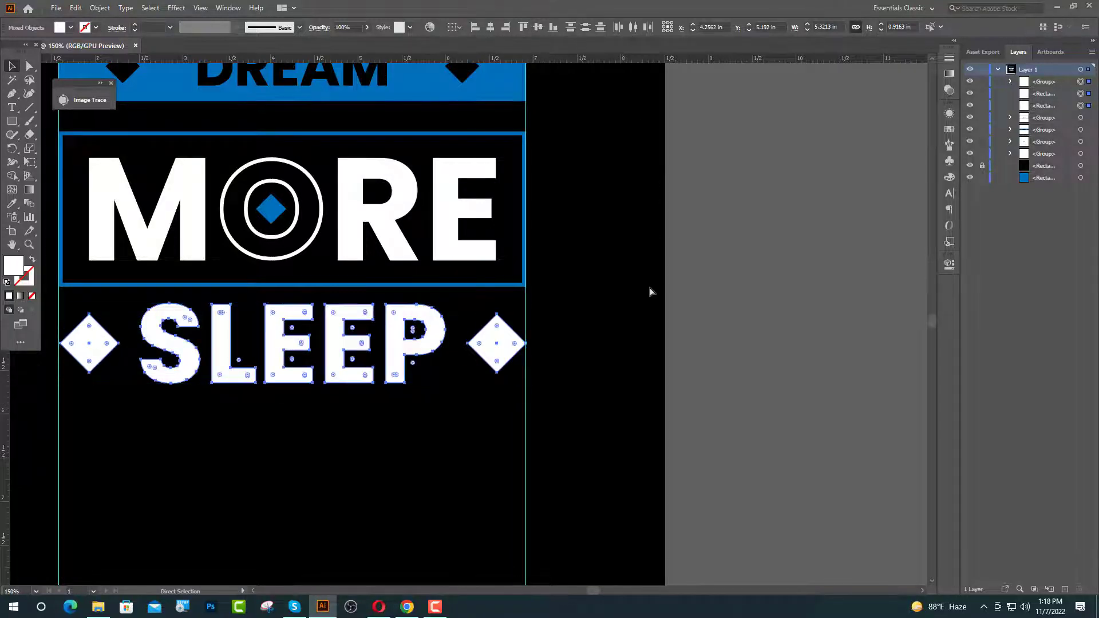
{"action": "key", "text": "ctrl+g"}
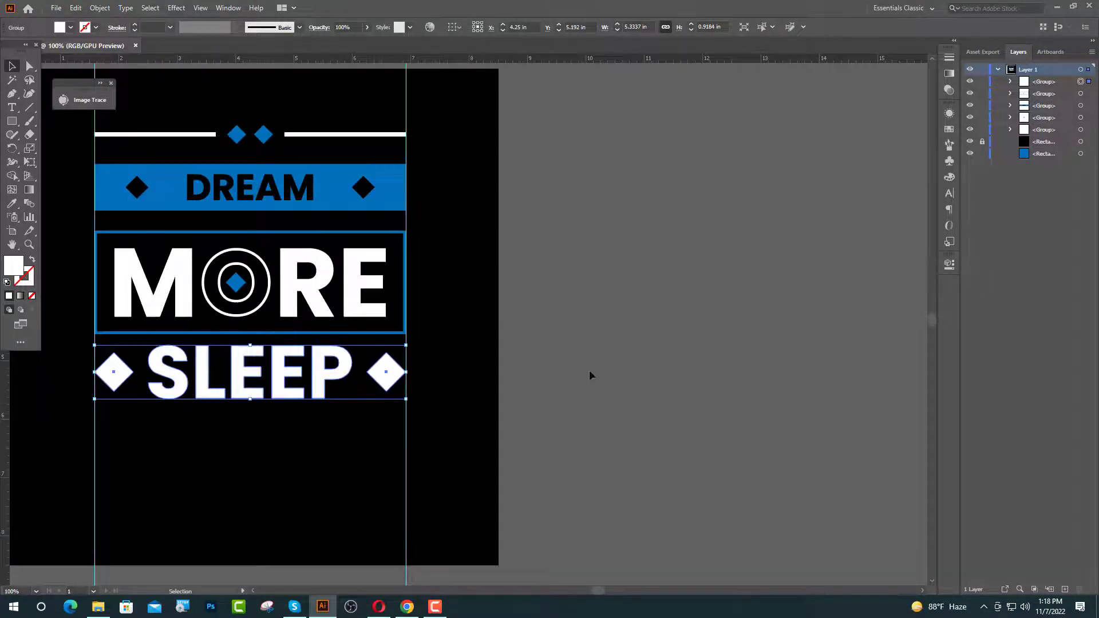
{"action": "left_click", "coordinate": [589, 369]}
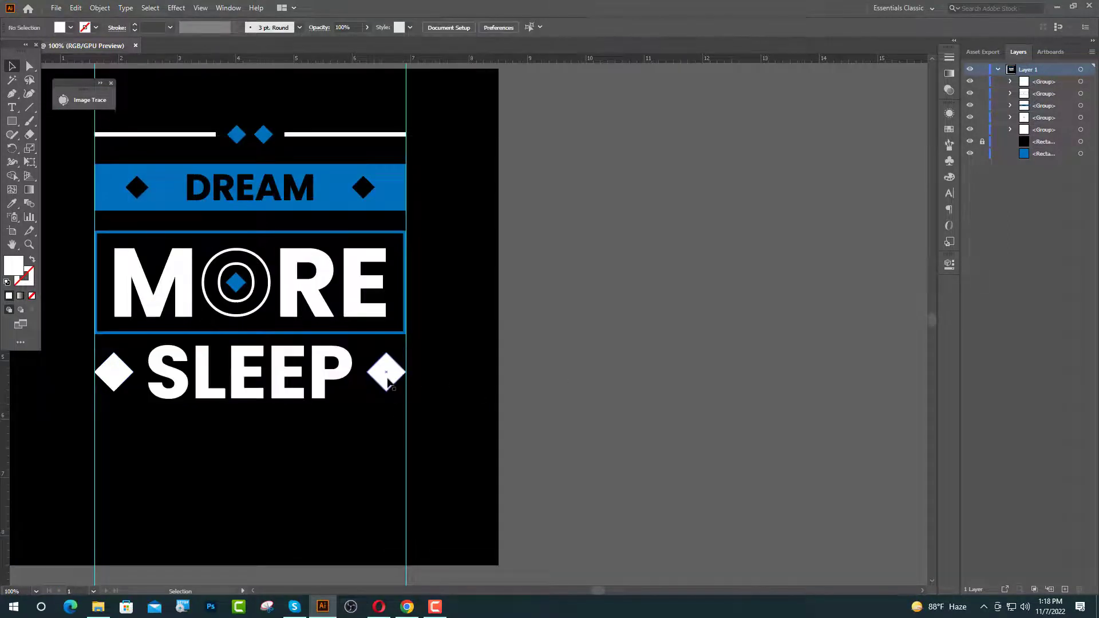
Step: Draw a rectangle about 1.98 by 0.53 in below SLEEP from the left guide and fill it with the banner's blue
{"action": "left_click", "coordinate": [388, 380]}
{"action": "left_click", "coordinate": [537, 396]}
{"action": "scroll", "coordinate": [537, 395], "scroll_direction": "down", "scroll_amount": 1}
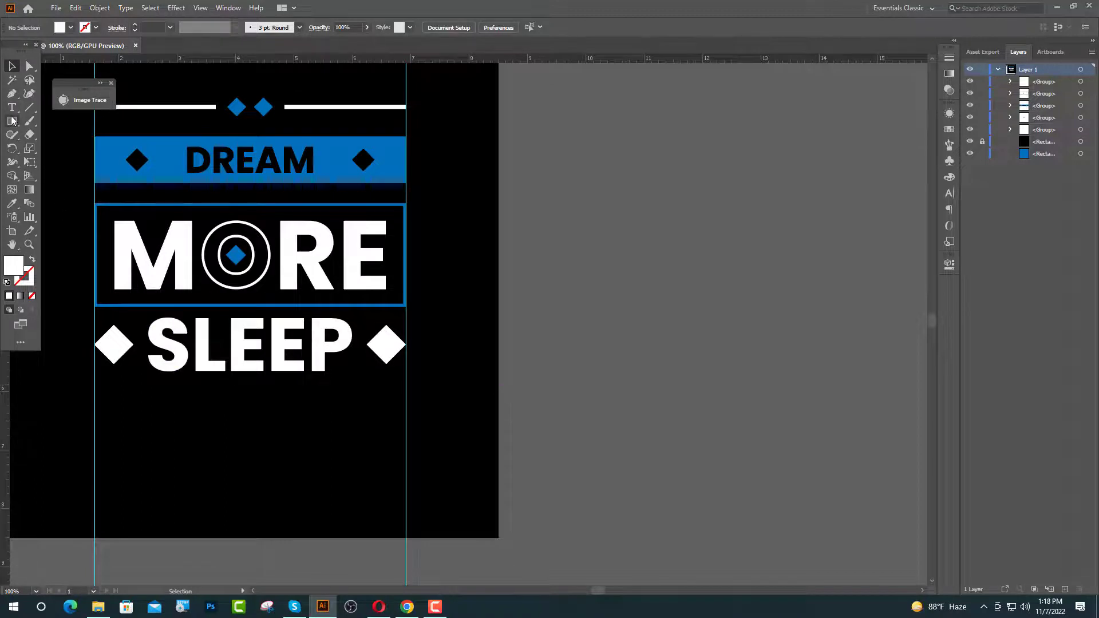
{"action": "left_click_drag", "start_coordinate": [94, 387], "coordinate": [211, 418]}
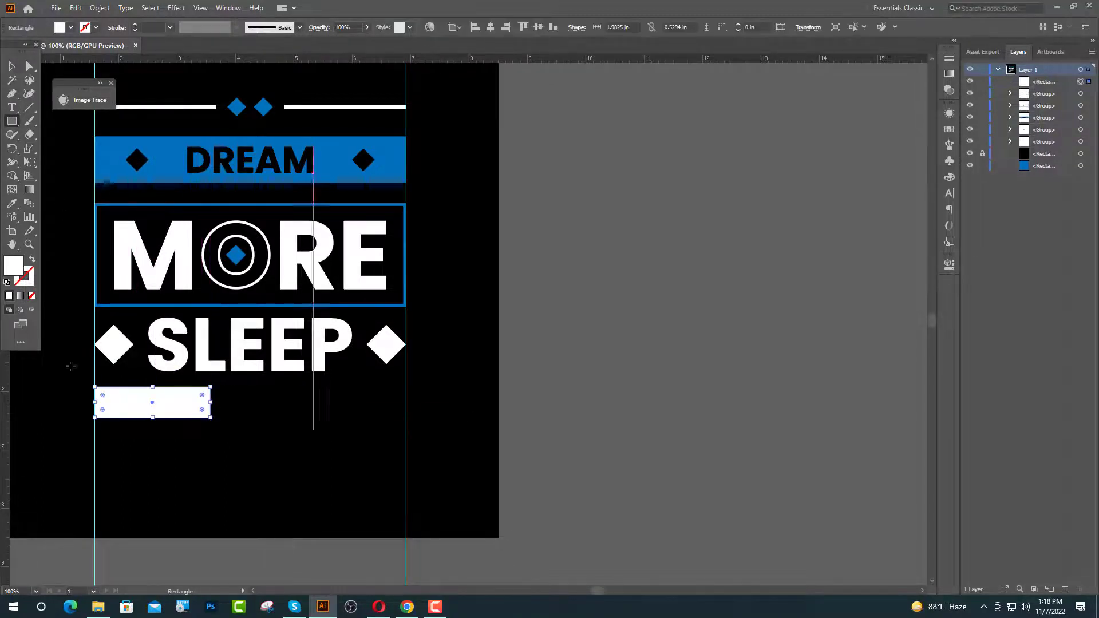
{"action": "left_click", "coordinate": [11, 203]}
{"action": "left_click", "coordinate": [109, 165]}
Step: Add the text LESS in Poppins Bold at 30 pt beside the blue bar and colour it white like MORE
{"action": "left_click", "coordinate": [12, 112]}
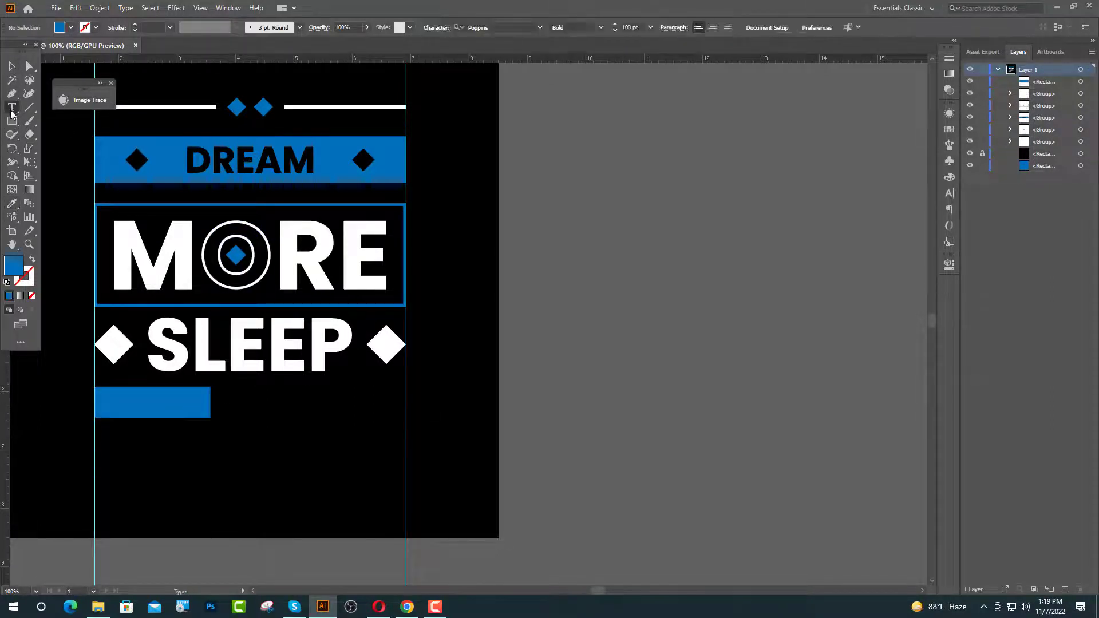
{"action": "left_click", "coordinate": [224, 401]}
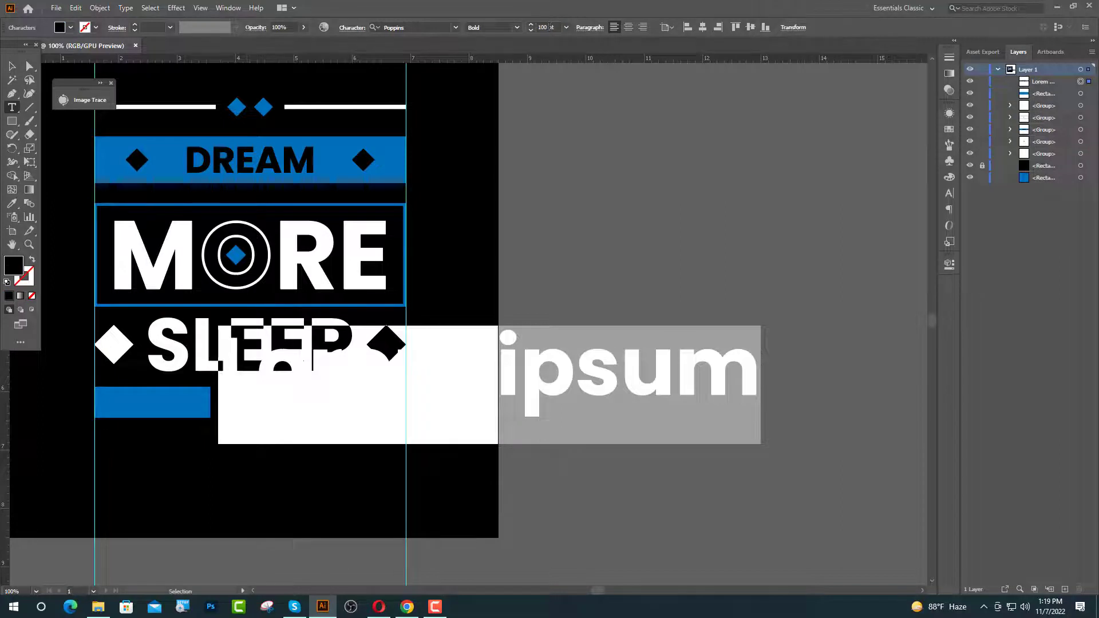
{"action": "type", "text": "30"}
{"action": "key", "text": "Return"}
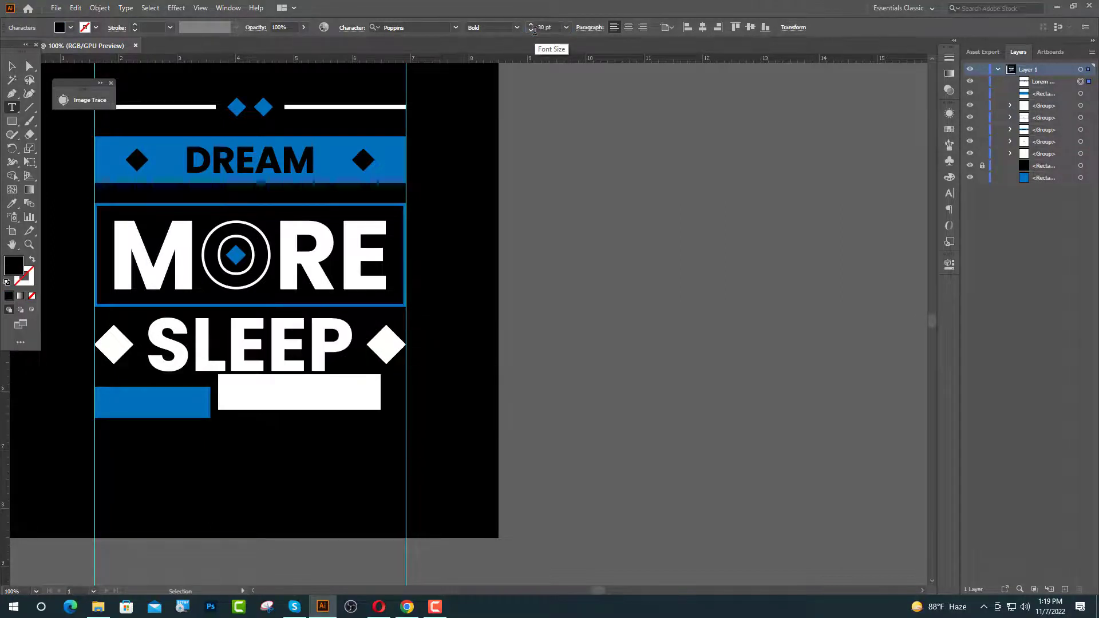
{"action": "type", "text": "LESS"}
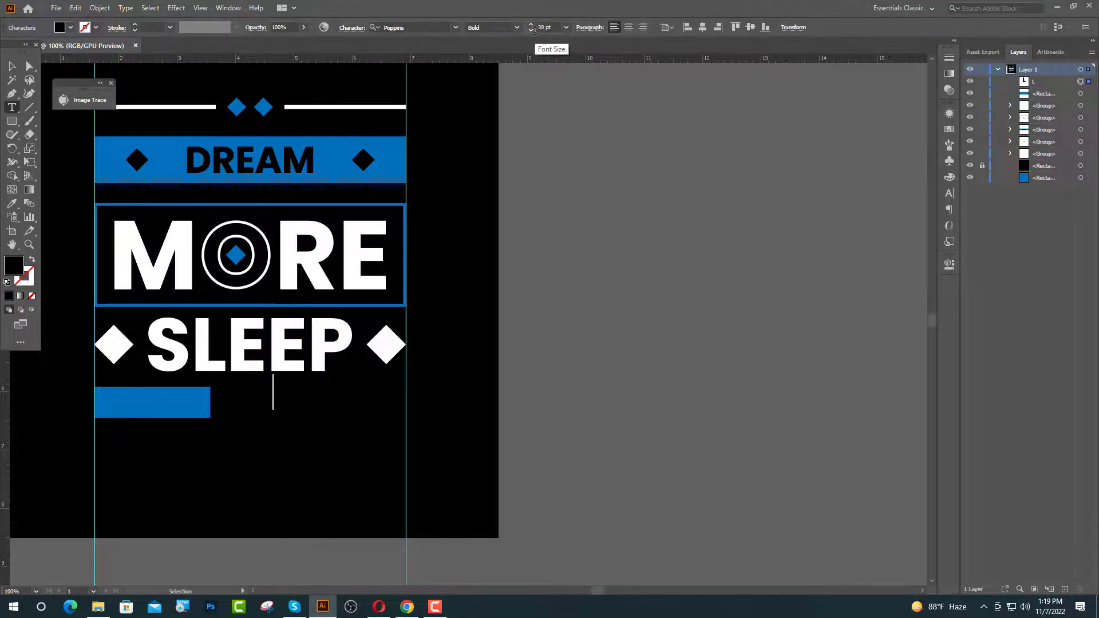
{"action": "left_click", "coordinate": [11, 203]}
{"action": "left_click", "coordinate": [150, 269]}
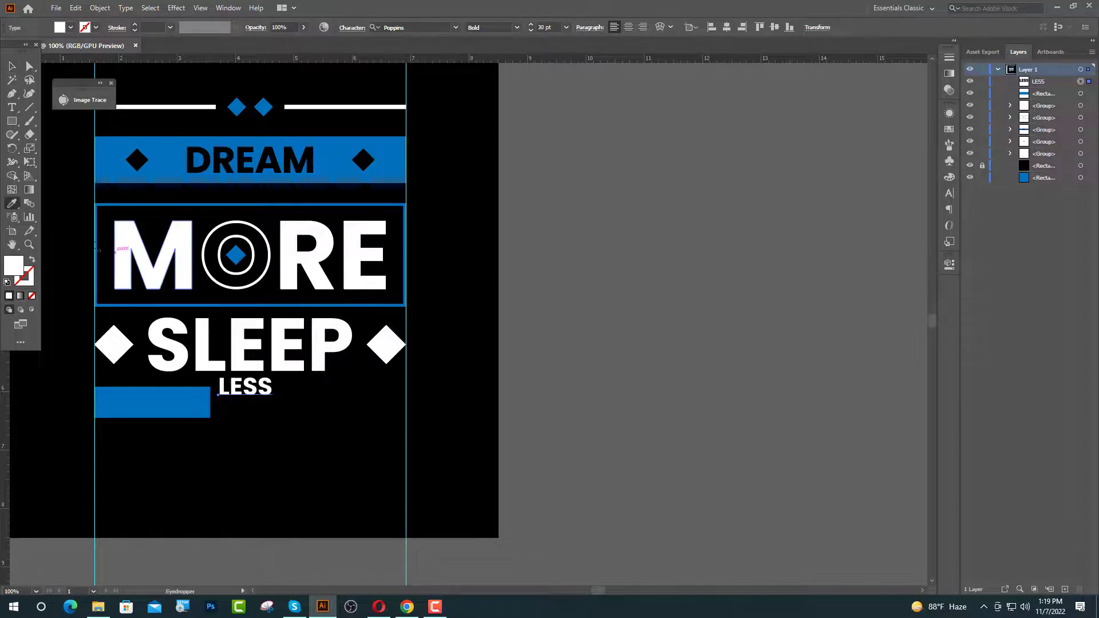
Step: Move LESS down beside the blue bar, set its font size to 45 pt and convert it to outlines
{"action": "left_click", "coordinate": [11, 67]}
{"action": "left_click_drag", "start_coordinate": [245, 387], "coordinate": [245, 407]}
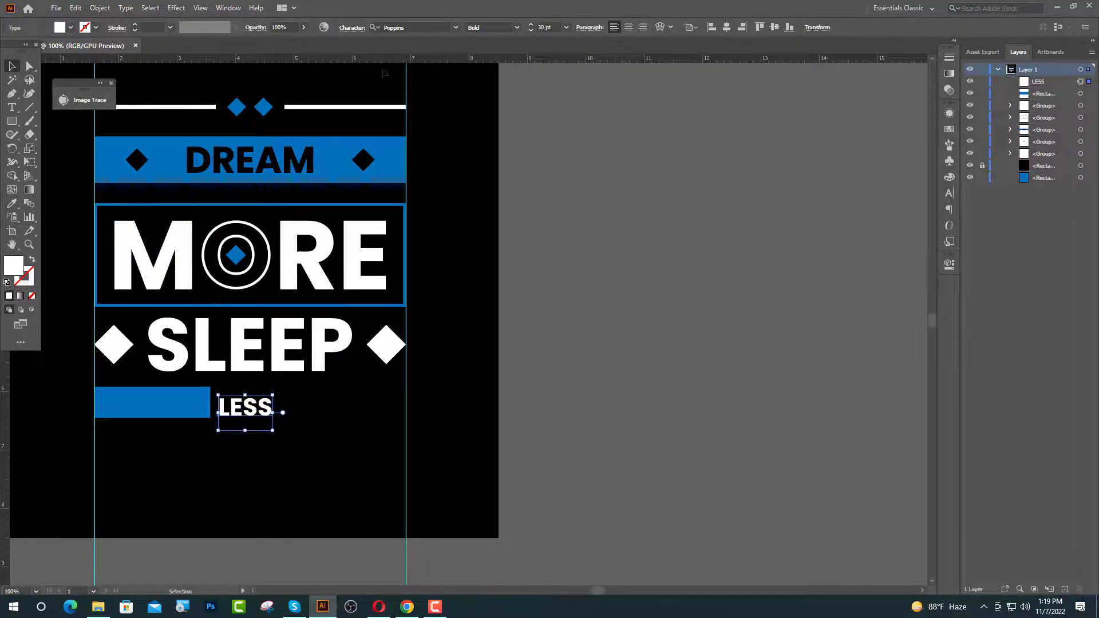
{"action": "left_click", "coordinate": [544, 27]}
{"action": "type", "text": "45"}
{"action": "key", "text": "Return"}
{"action": "scroll", "coordinate": [239, 400], "scroll_direction": "up", "scroll_amount": 3}
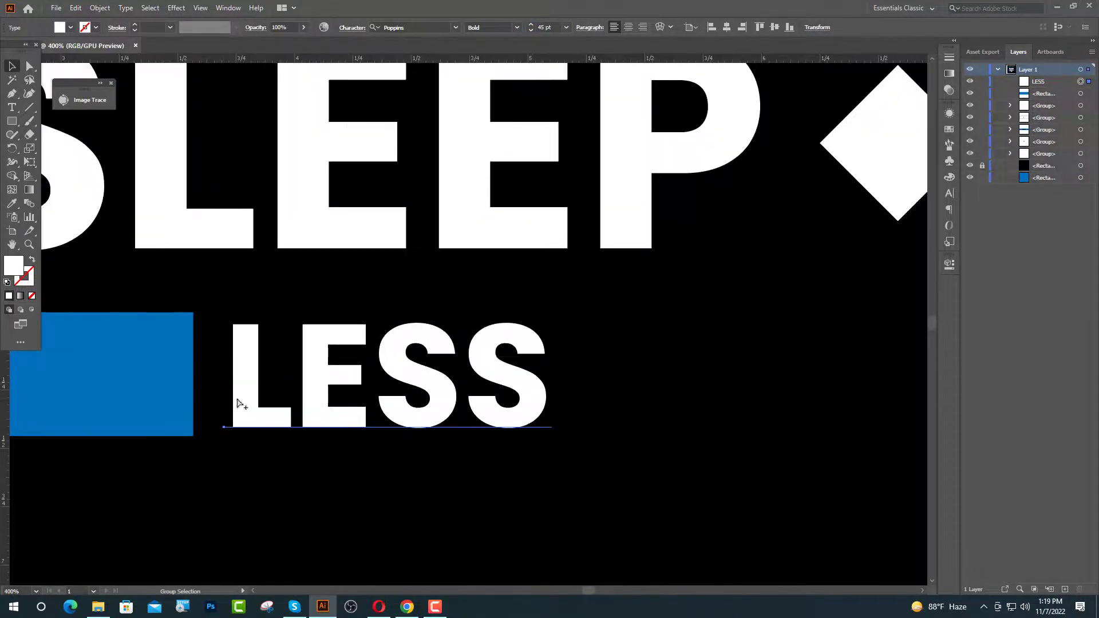
{"action": "right_click", "coordinate": [242, 399]}
{"action": "left_click", "coordinate": [281, 239]}
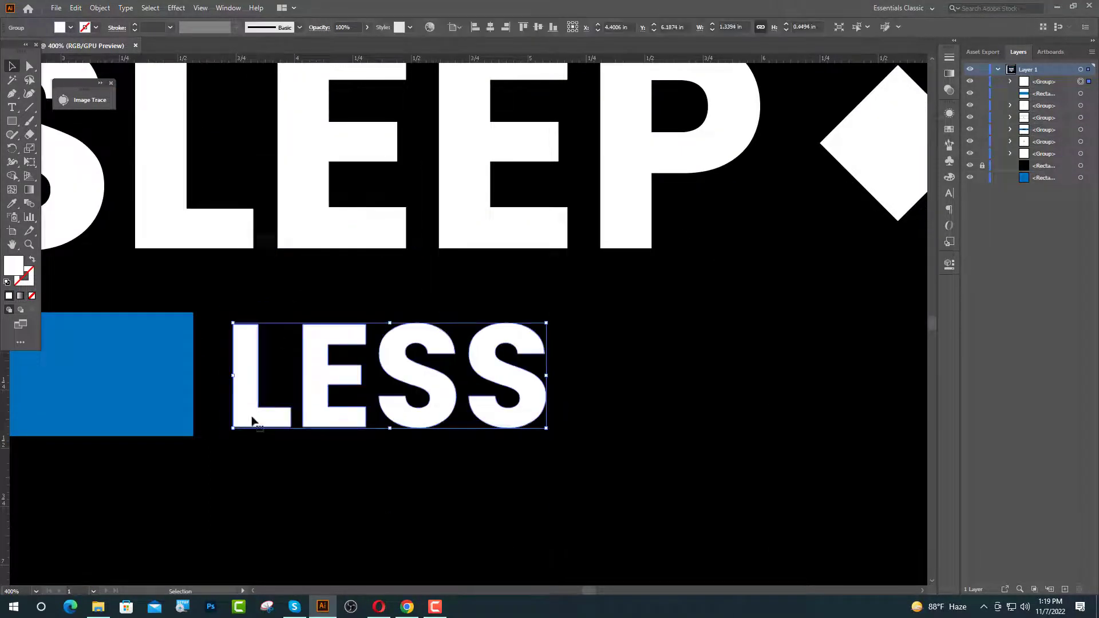
Step: Align the bottom of LESS with the blue bar and scale it up proportionally to the bar's height of about 0.53 in
{"action": "left_click", "coordinate": [166, 429], "text": "shift"}
{"action": "left_click", "coordinate": [166, 429]}
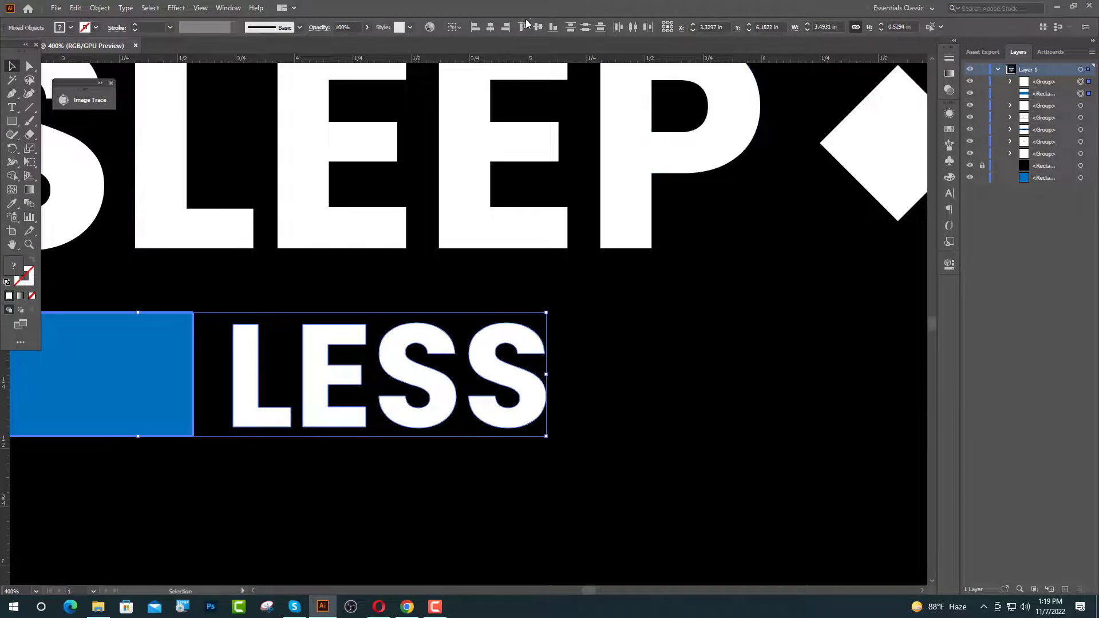
{"action": "left_click", "coordinate": [552, 28]}
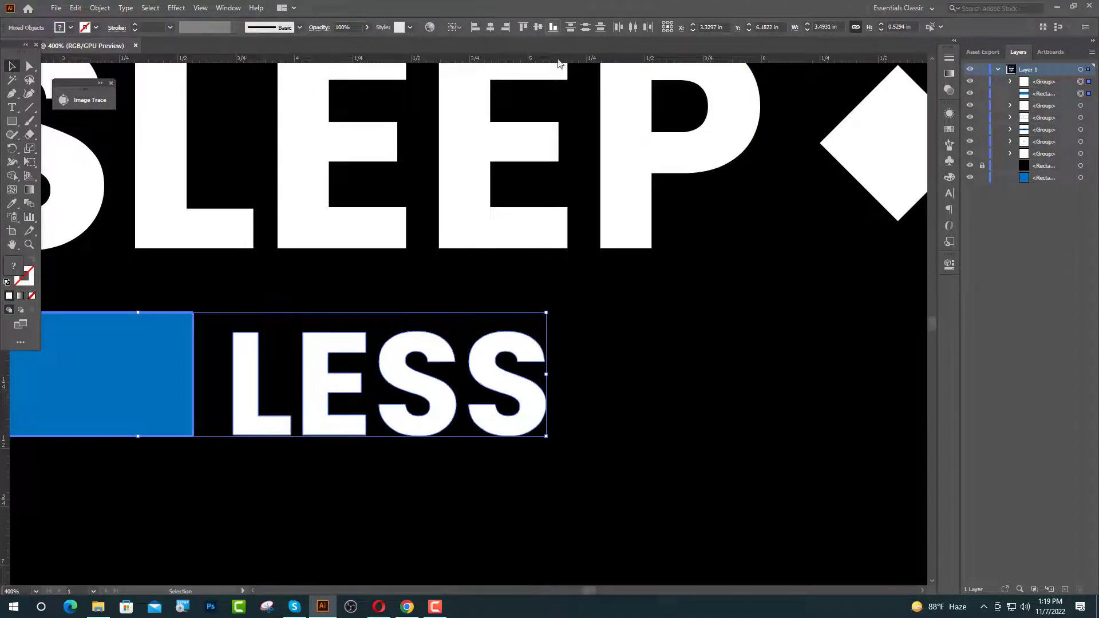
{"action": "left_click", "coordinate": [563, 460]}
{"action": "left_click", "coordinate": [247, 343]}
{"action": "left_click_drag", "start_coordinate": [232, 331], "coordinate": [177, 313]}
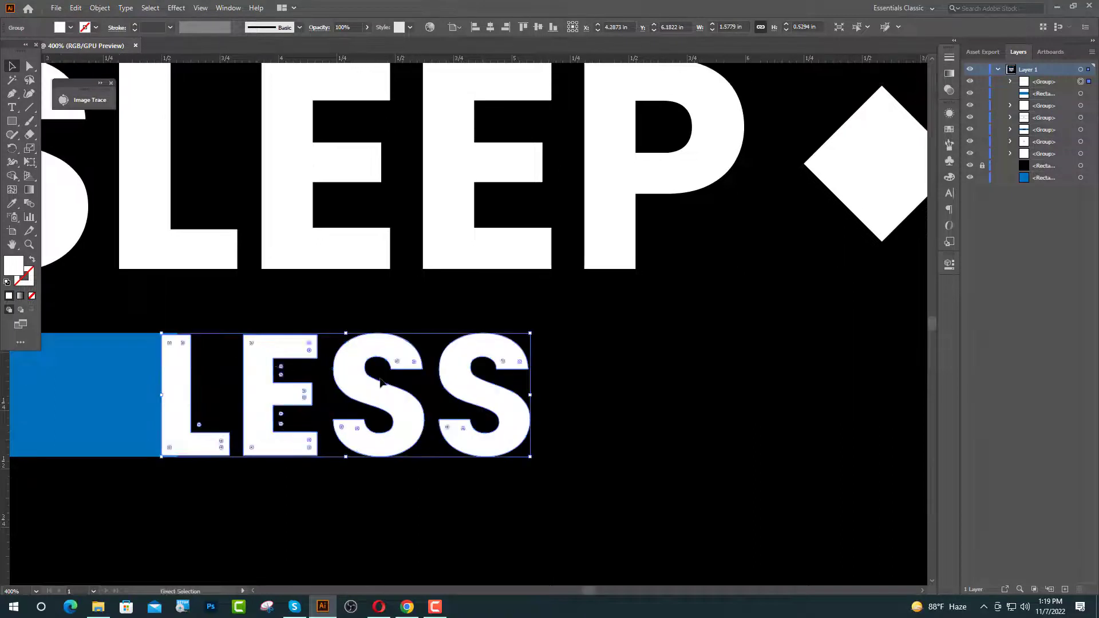
Step: Shorten the blue bar to about 1.8 in wide and centre LESS horizontally between the guides
{"action": "scroll", "coordinate": [380, 383], "scroll_direction": "down", "scroll_amount": 3}
{"action": "left_click", "coordinate": [275, 393]}
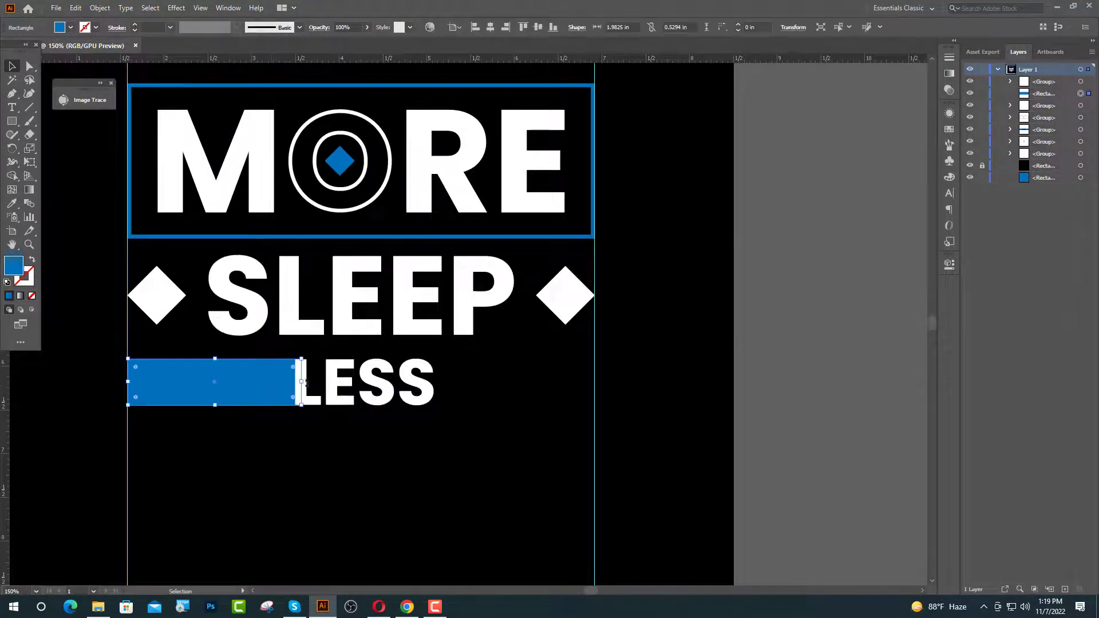
{"action": "left_click_drag", "start_coordinate": [302, 383], "coordinate": [285, 383]}
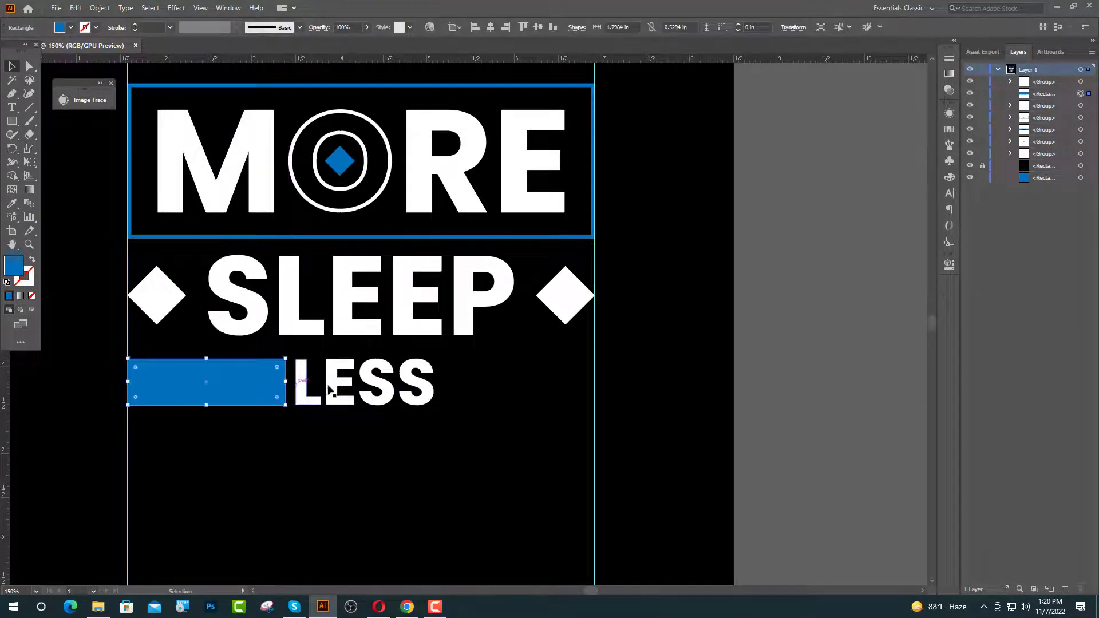
{"action": "left_click", "coordinate": [341, 394]}
{"action": "key", "text": "Left"}
{"action": "key", "text": "Left"}
{"action": "key", "text": "Left"}
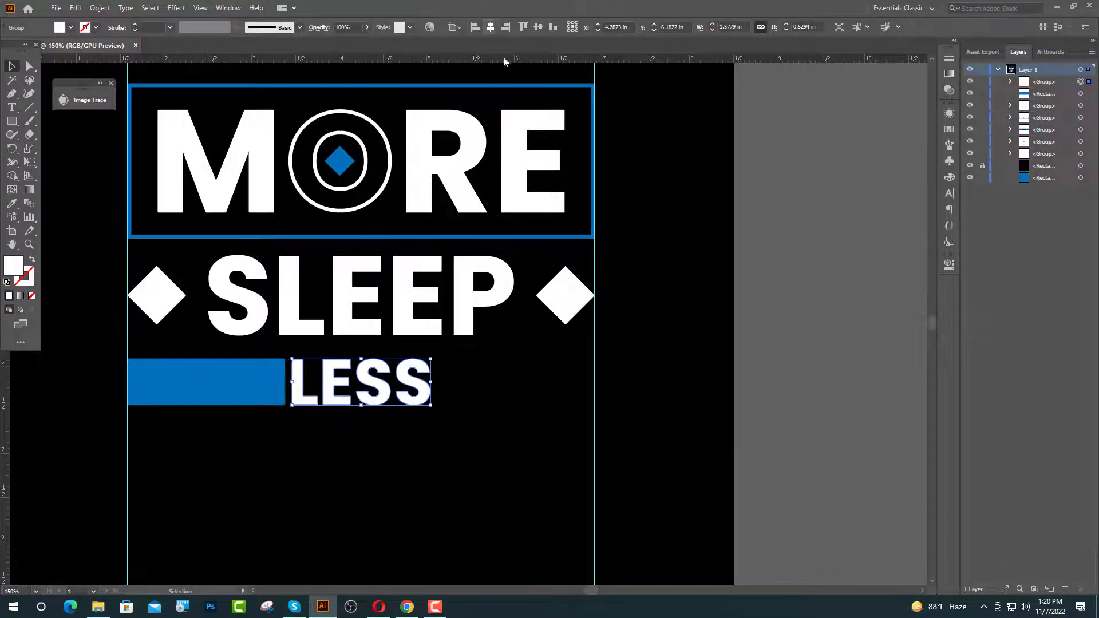
Step: Shorten the blue bar a little more and place a duplicate against the right guide on the other side of LESS
{"action": "left_click", "coordinate": [269, 387]}
{"action": "left_click_drag", "start_coordinate": [286, 385], "coordinate": [553, 393]}
{"action": "left_click", "coordinate": [287, 418]}
{"action": "left_click", "coordinate": [570, 472]}
{"action": "scroll", "coordinate": [312, 459], "scroll_direction": "down", "scroll_amount": 1}
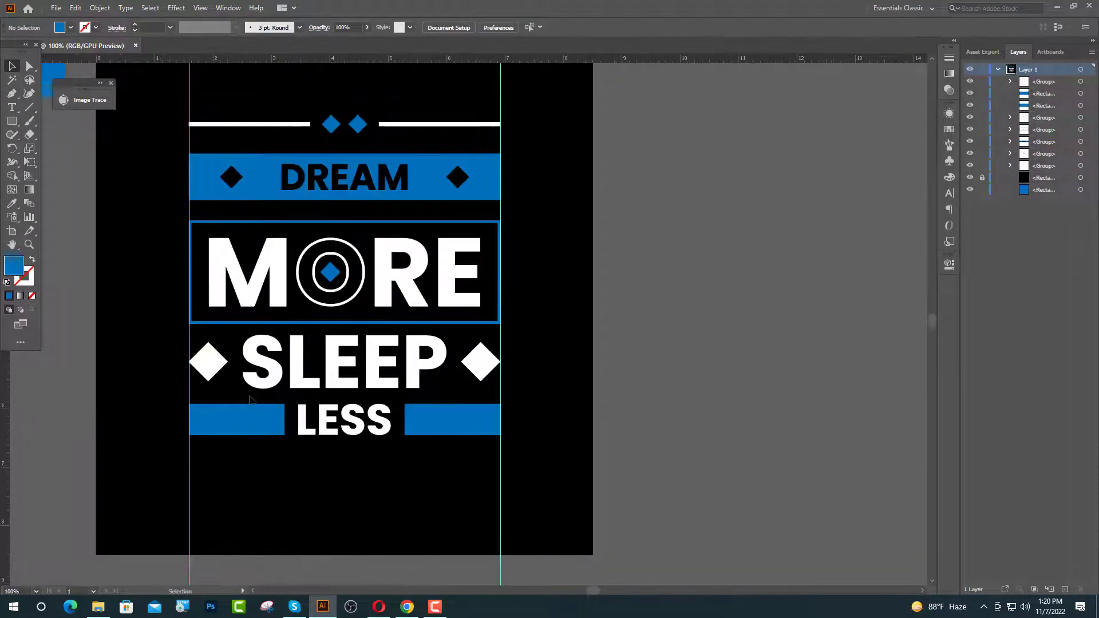
Step: Group LESS with the two blue bars
{"action": "left_click_drag", "start_coordinate": [355, 436], "coordinate": [448, 453]}
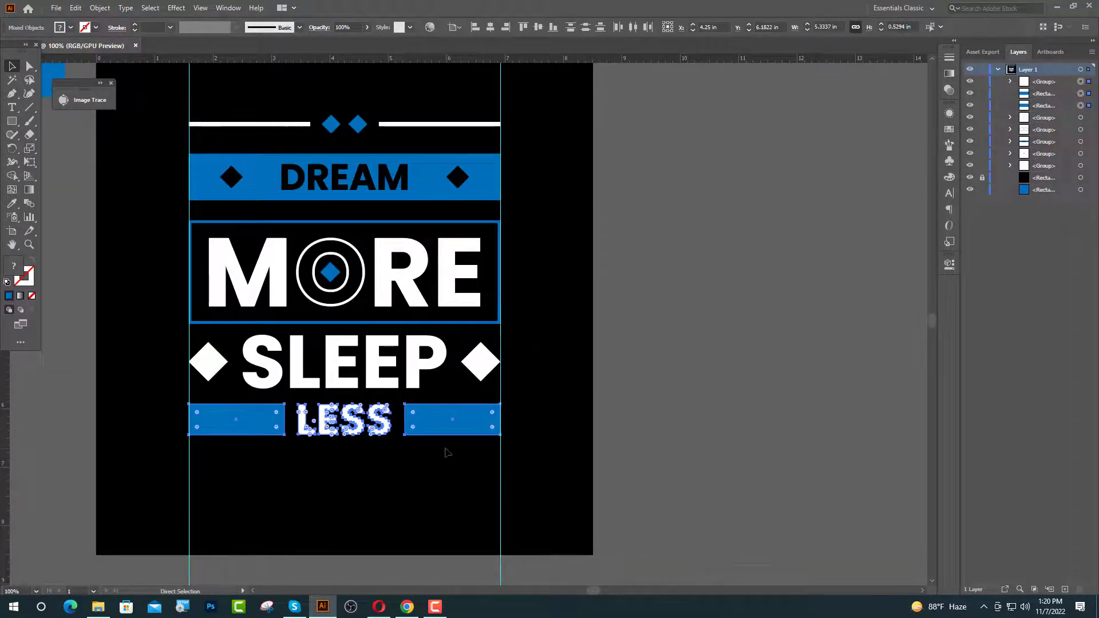
{"action": "key", "text": "ctrl+g"}
{"action": "left_click", "coordinate": [683, 326]}
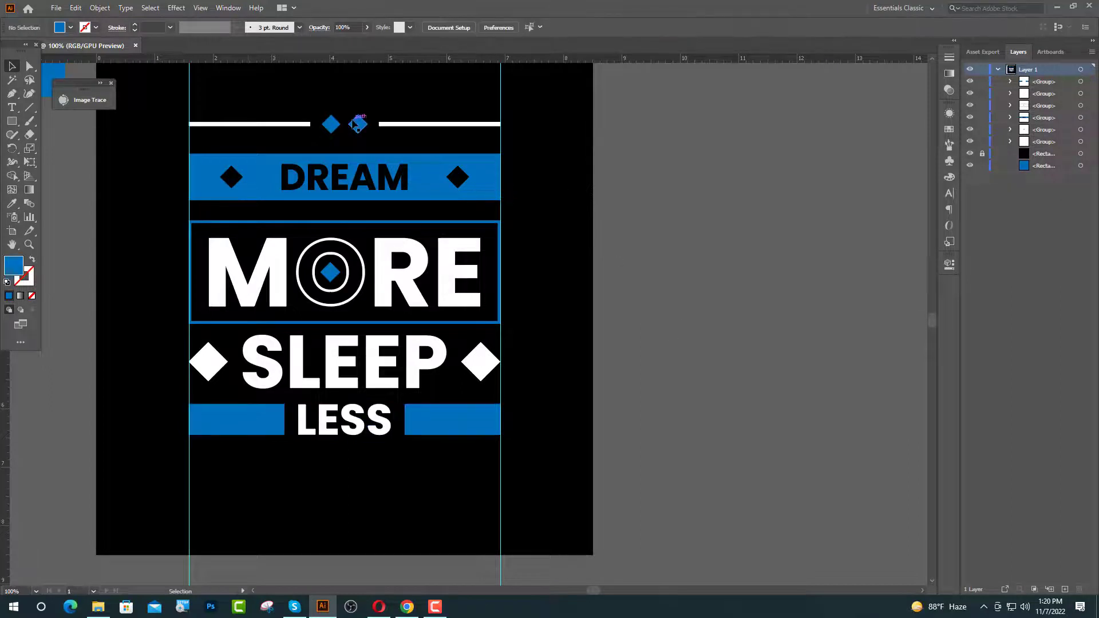
Step: Duplicate the diamond divider from above DREAM and place the copy just below the LESS row
{"action": "left_click", "coordinate": [359, 125]}
{"action": "left_click_drag", "start_coordinate": [358, 126], "coordinate": [371, 477]}
{"action": "left_click", "coordinate": [238, 426]}
{"action": "left_click_drag", "start_coordinate": [302, 474], "coordinate": [301, 470]}
{"action": "left_click", "coordinate": [338, 526]}
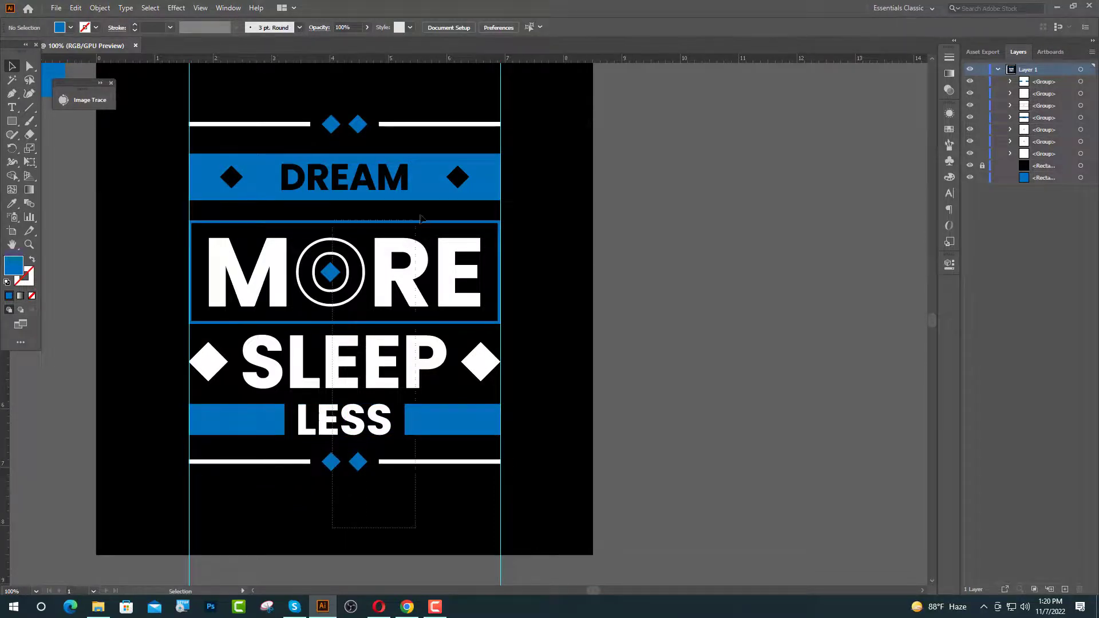
Step: Move all rows from DREAM downwards up against the top divider, and lower them together to leave a small gap, at Y about 4.28 in
{"action": "left_click_drag", "start_coordinate": [421, 219], "coordinate": [436, 198]}
{"action": "key", "text": "ctrl+plus"}
{"action": "key", "text": "ctrl+plus"}
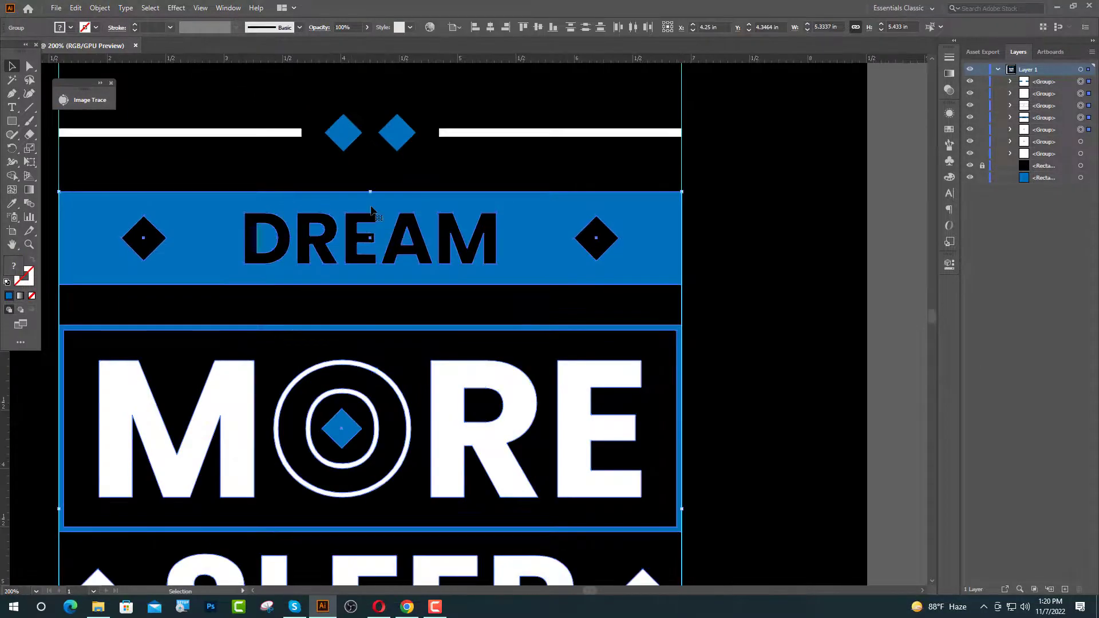
{"action": "left_click_drag", "start_coordinate": [372, 212], "coordinate": [372, 171]}
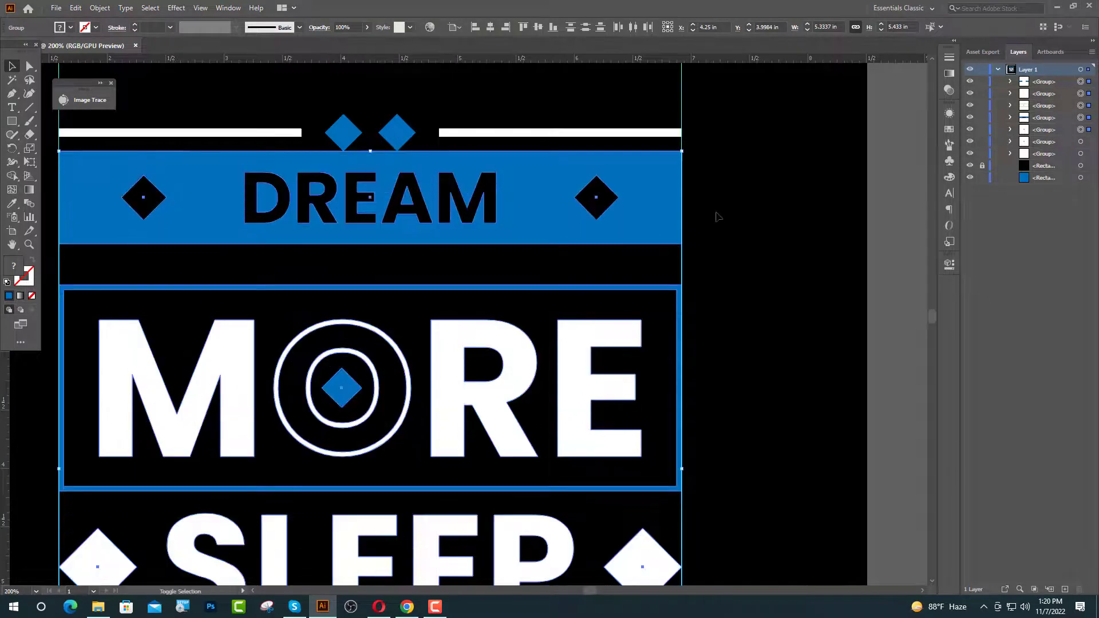
{"action": "key", "text": "Down"}
{"action": "key", "text": "Down"}
{"action": "key", "text": "Down"}
{"action": "key", "text": "Down"}
{"action": "key", "text": "Down"}
{"action": "key", "text": "Down"}
{"action": "key", "text": "Down"}
{"action": "key", "text": "Down"}
{"action": "key", "text": "Down"}
{"action": "key", "text": "Down"}
{"action": "key", "text": "Down"}
{"action": "key", "text": "Down"}
{"action": "key", "text": "Down"}
{"action": "key", "text": "Down"}
{"action": "key", "text": "Down"}
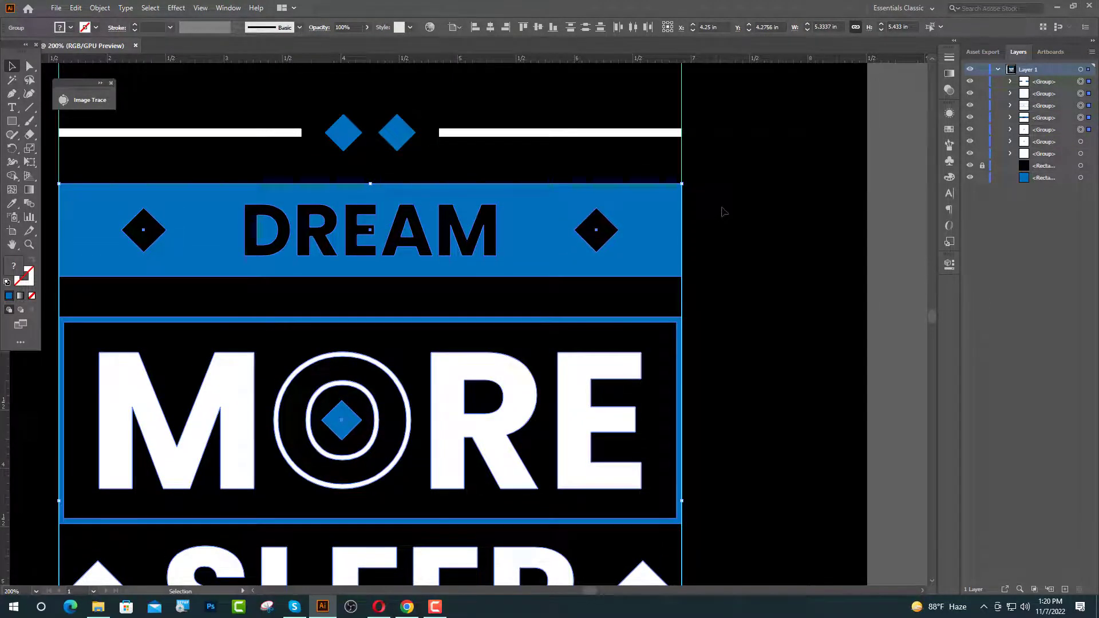
Step: Move the MORE frame and all rows below it up against the DREAM banner, and lower them to match the gap above DREAM
{"action": "left_click", "coordinate": [576, 226], "text": "shift"}
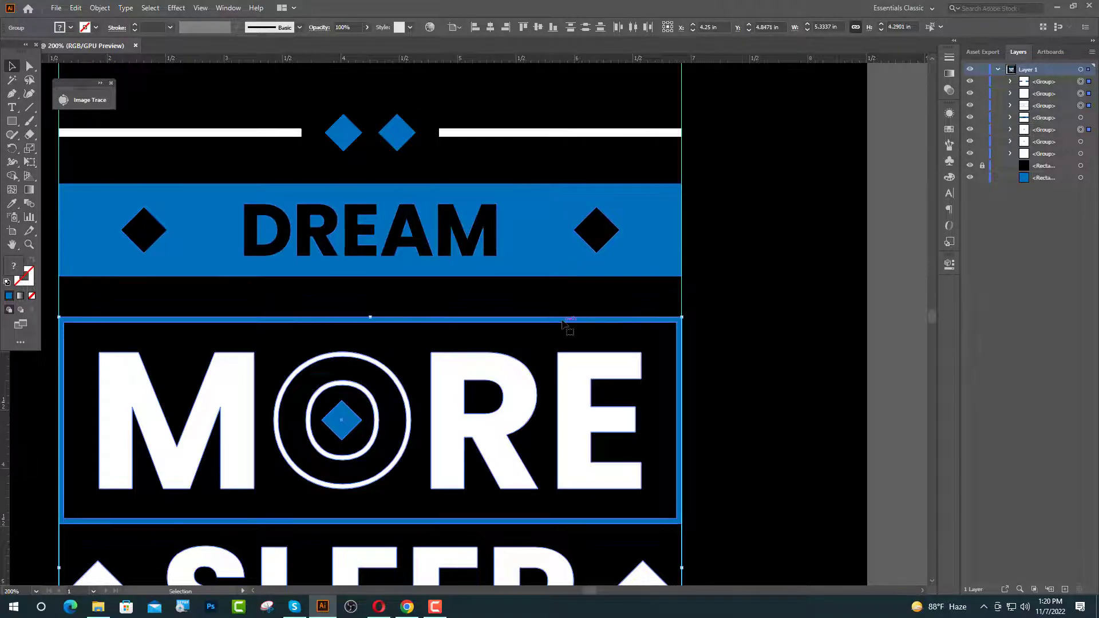
{"action": "left_click_drag", "start_coordinate": [569, 327], "coordinate": [607, 285]}
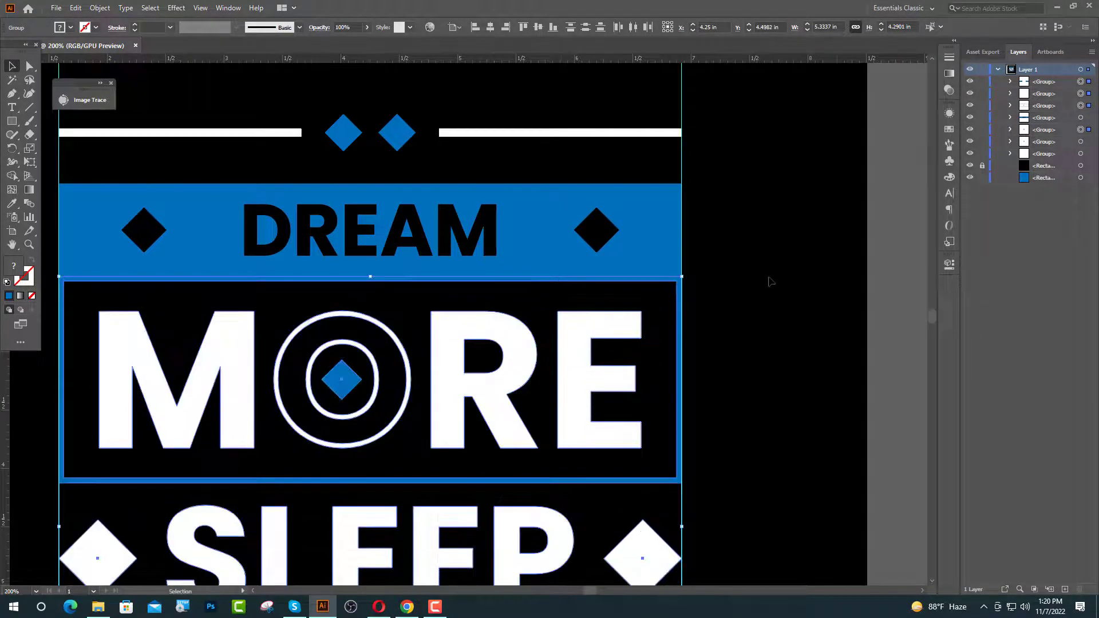
{"action": "key", "text": "Down"}
{"action": "key", "text": "Down"}
{"action": "key", "text": "Down"}
{"action": "key", "text": "Down"}
{"action": "key", "text": "Down"}
{"action": "key", "text": "Down"}
{"action": "key", "text": "Down"}
{"action": "key", "text": "Down"}
{"action": "key", "text": "Down"}
{"action": "key", "text": "Down"}
{"action": "key", "text": "Down"}
{"action": "key", "text": "Down"}
{"action": "key", "text": "Down"}
{"action": "key", "text": "Down"}
{"action": "key", "text": "Down"}
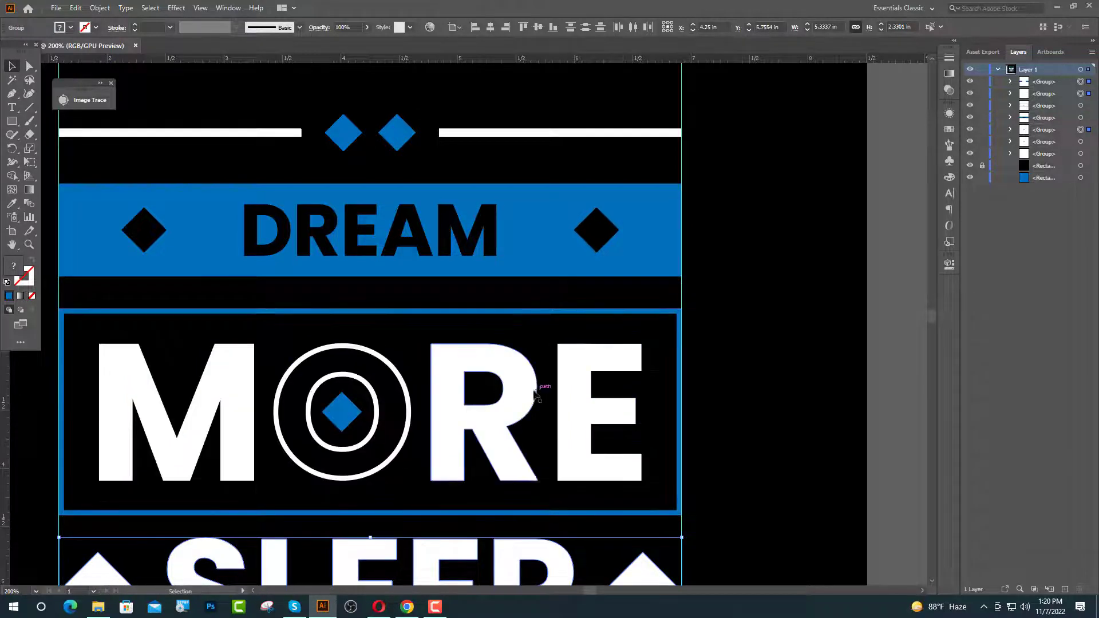
Step: Move the SLEEP, LESS and bottom divider rows up against the MORE frame, and lower them together by the same gap
{"action": "left_click", "coordinate": [535, 393], "text": "shift"}
{"action": "scroll", "coordinate": [533, 395], "scroll_direction": "down", "scroll_amount": 3}
{"action": "scroll", "coordinate": [532, 395], "scroll_direction": "down", "scroll_amount": 1}
{"action": "left_click_drag", "start_coordinate": [515, 410], "coordinate": [511, 387]}
{"action": "key", "text": "Down"}
{"action": "key", "text": "Down"}
{"action": "key", "text": "Down"}
{"action": "key", "text": "Down"}
{"action": "key", "text": "Down"}
{"action": "key", "text": "Down"}
{"action": "key", "text": "Down"}
{"action": "key", "text": "Down"}
{"action": "key", "text": "Down"}
{"action": "key", "text": "Down"}
{"action": "key", "text": "Down"}
{"action": "key", "text": "Down"}
{"action": "key", "text": "Down"}
{"action": "key", "text": "Down"}
{"action": "key", "text": "Down"}
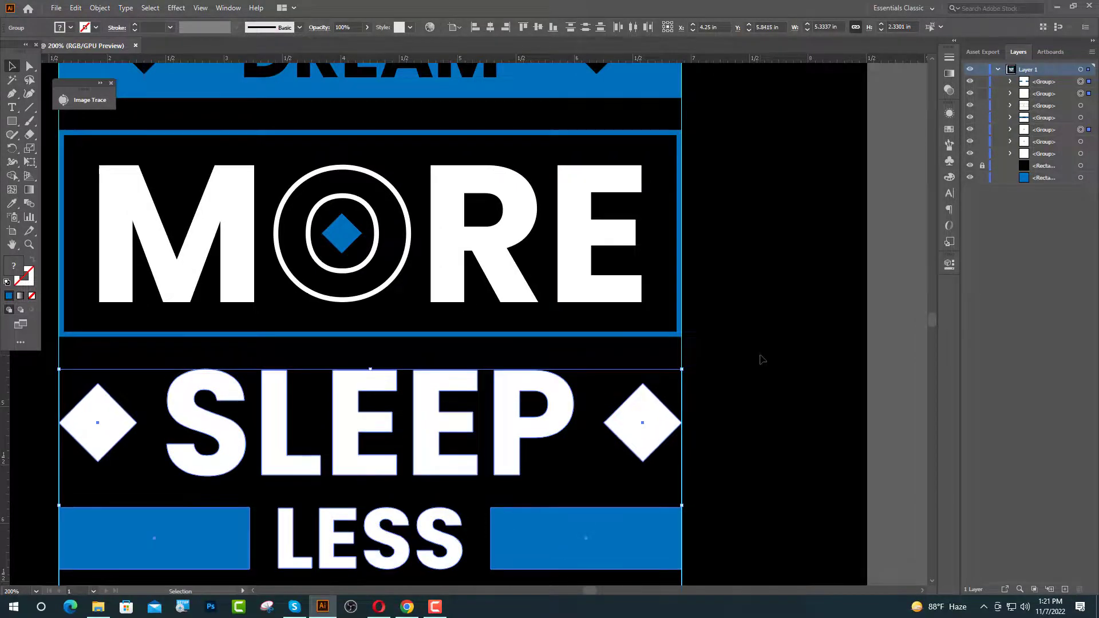
Step: Move the LESS row and bottom divider up against SLEEP, and lower them together to the same gap, at Y about 6.44 in
{"action": "left_click", "coordinate": [519, 429], "text": "shift"}
{"action": "scroll", "coordinate": [516, 459], "scroll_direction": "down", "scroll_amount": 3}
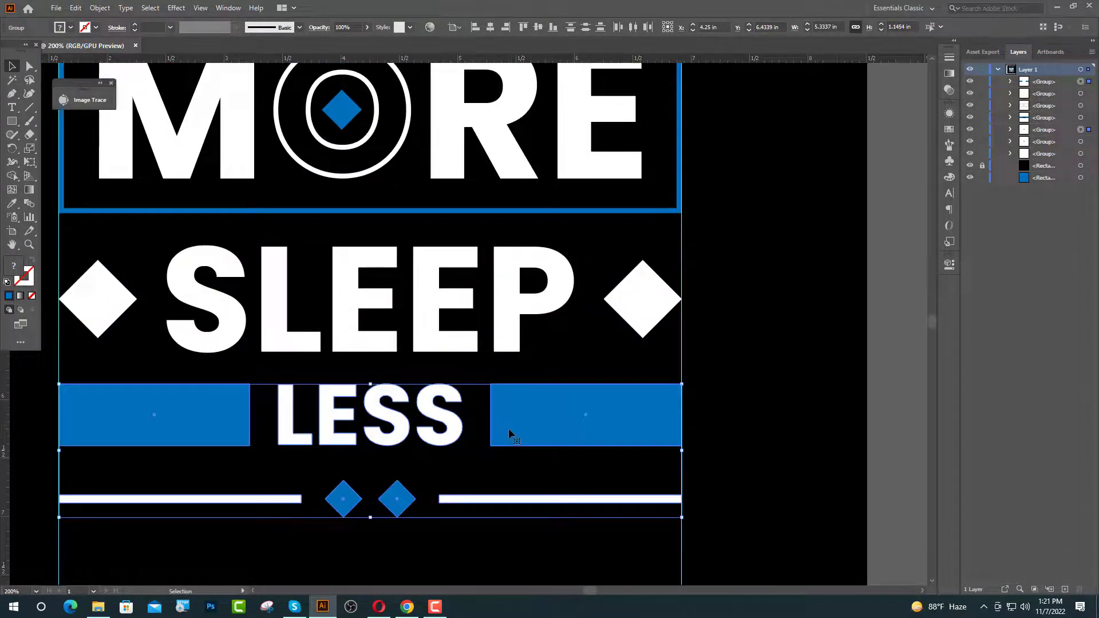
{"action": "left_click_drag", "start_coordinate": [511, 429], "coordinate": [507, 398]}
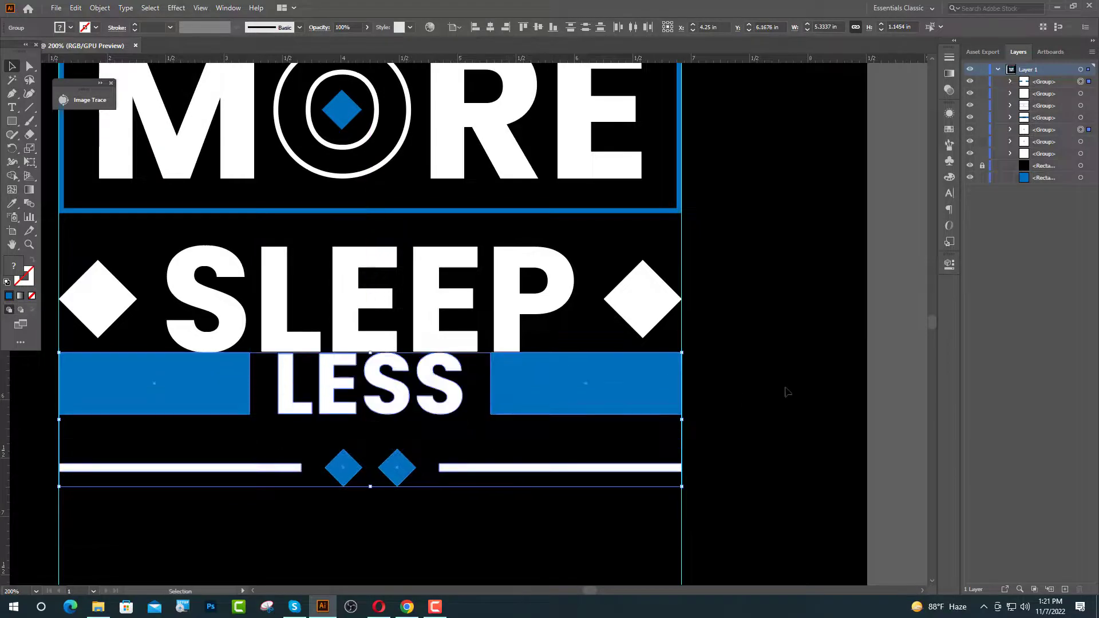
{"action": "key", "text": "Down"}
{"action": "key", "text": "Down"}
{"action": "key", "text": "Down"}
{"action": "key", "text": "Down"}
{"action": "key", "text": "Down"}
{"action": "key", "text": "Down"}
{"action": "key", "text": "Down"}
{"action": "key", "text": "Down"}
{"action": "key", "text": "Down"}
{"action": "key", "text": "Down"}
{"action": "key", "text": "Down"}
{"action": "key", "text": "Down"}
{"action": "key", "text": "Down"}
{"action": "key", "text": "Down"}
{"action": "key", "text": "Down"}
{"action": "key", "text": "Down"}
{"action": "key", "text": "Down"}
{"action": "key", "text": "Down"}
{"action": "key", "text": "Down"}
{"action": "key", "text": "Down"}
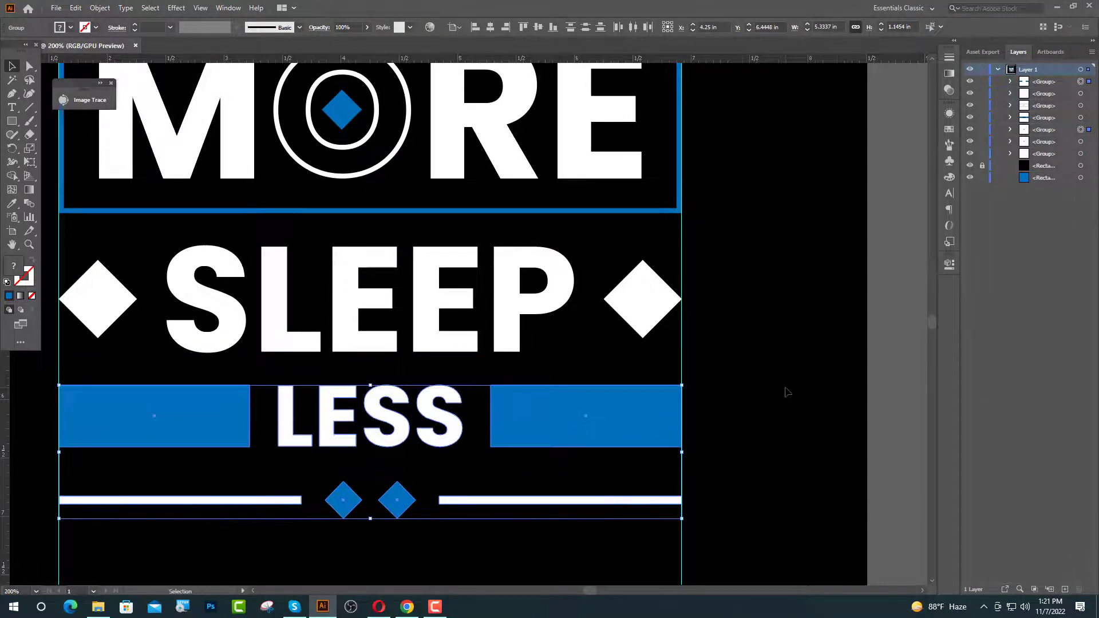
Step: Move the bottom divider up against the LESS row and lower it to match the spacing of the other rows
{"action": "left_click", "coordinate": [584, 422], "text": "shift"}
{"action": "scroll", "coordinate": [515, 455], "scroll_direction": "down", "scroll_amount": 2}
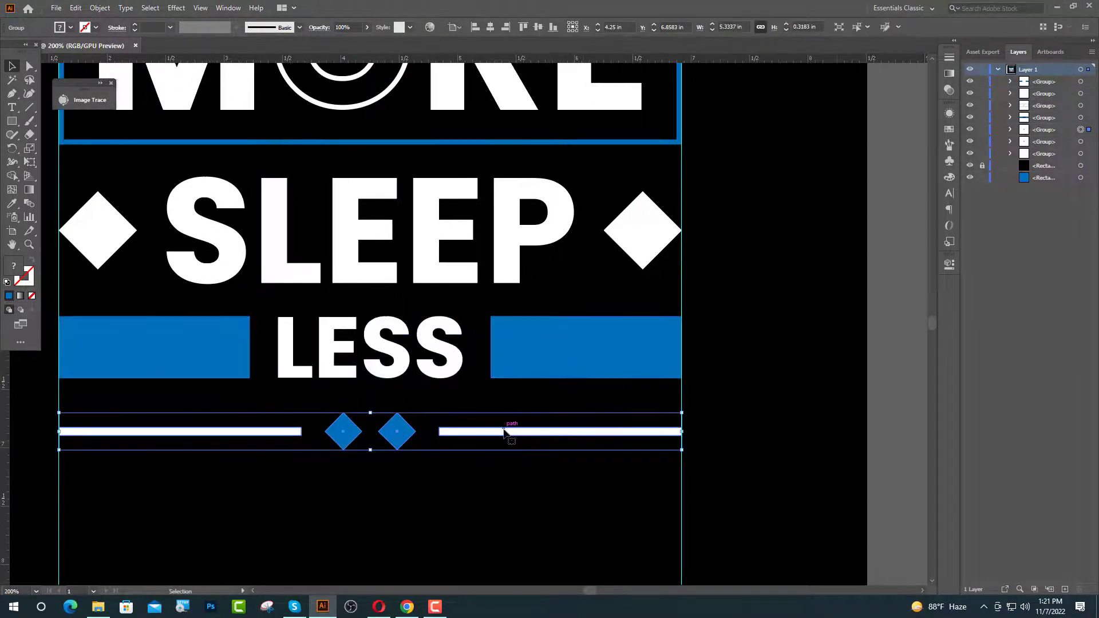
{"action": "left_click_drag", "start_coordinate": [508, 430], "coordinate": [517, 397]}
{"action": "key", "text": "Down"}
{"action": "key", "text": "Down"}
{"action": "key", "text": "Down"}
{"action": "key", "text": "Down"}
{"action": "key", "text": "Down"}
{"action": "key", "text": "Down"}
{"action": "key", "text": "Down"}
{"action": "key", "text": "Down"}
{"action": "key", "text": "Down"}
{"action": "key", "text": "Down"}
{"action": "key", "text": "Down"}
{"action": "key", "text": "Down"}
{"action": "key", "text": "Down"}
{"action": "key", "text": "Down"}
{"action": "key", "text": "Down"}
{"action": "key", "text": "Down"}
{"action": "key", "text": "Down"}
{"action": "key", "text": "Down"}
{"action": "key", "text": "Down"}
{"action": "key", "text": "Down"}
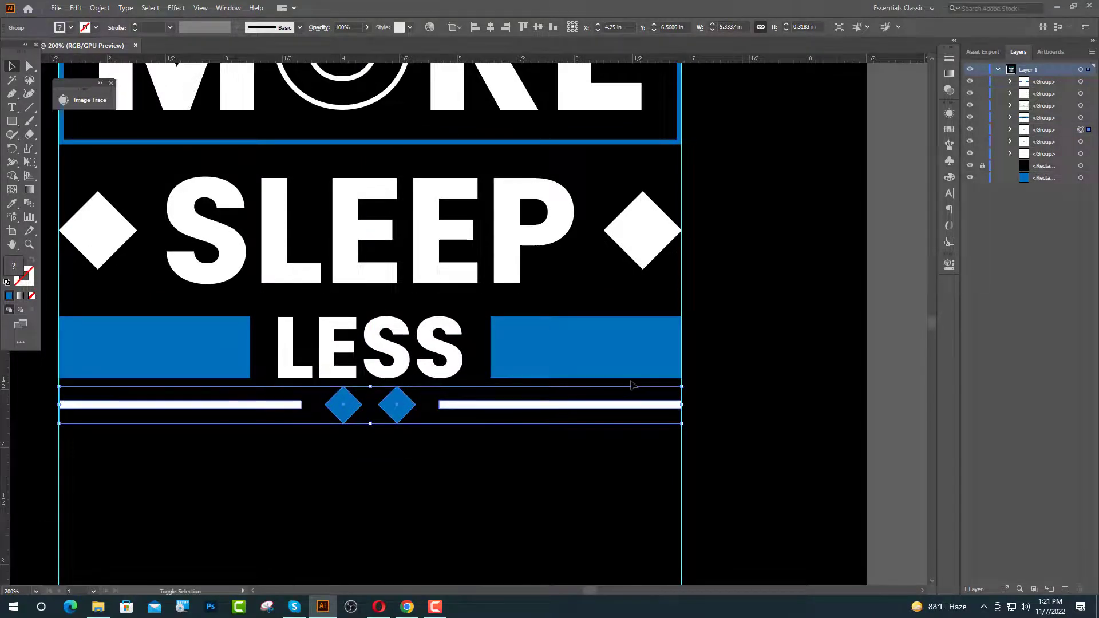
{"action": "left_click", "coordinate": [743, 413]}
Step: Delete the two vertical guides from the design
{"action": "scroll", "coordinate": [381, 466], "scroll_direction": "down", "scroll_amount": 3}
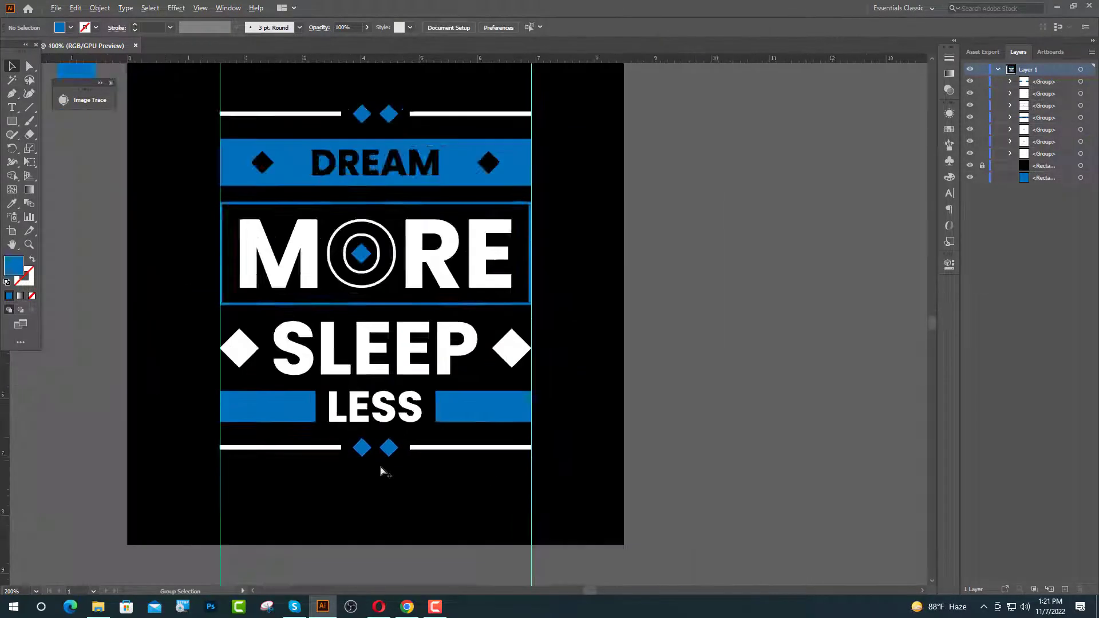
{"action": "left_click_drag", "start_coordinate": [266, 544], "coordinate": [361, 521]}
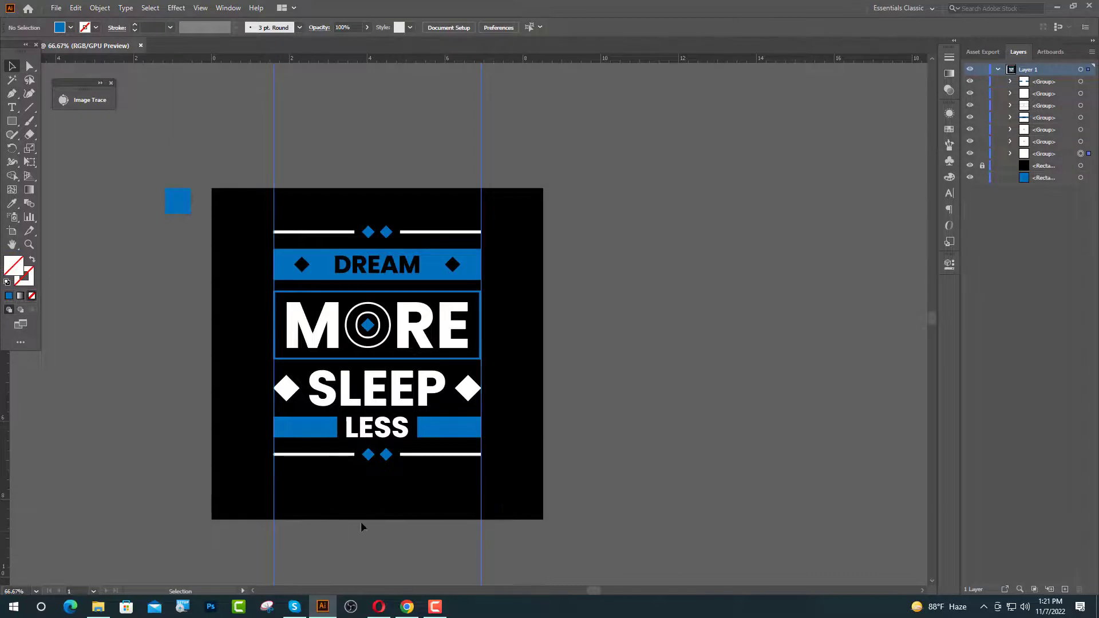
{"action": "key", "text": "Delete"}
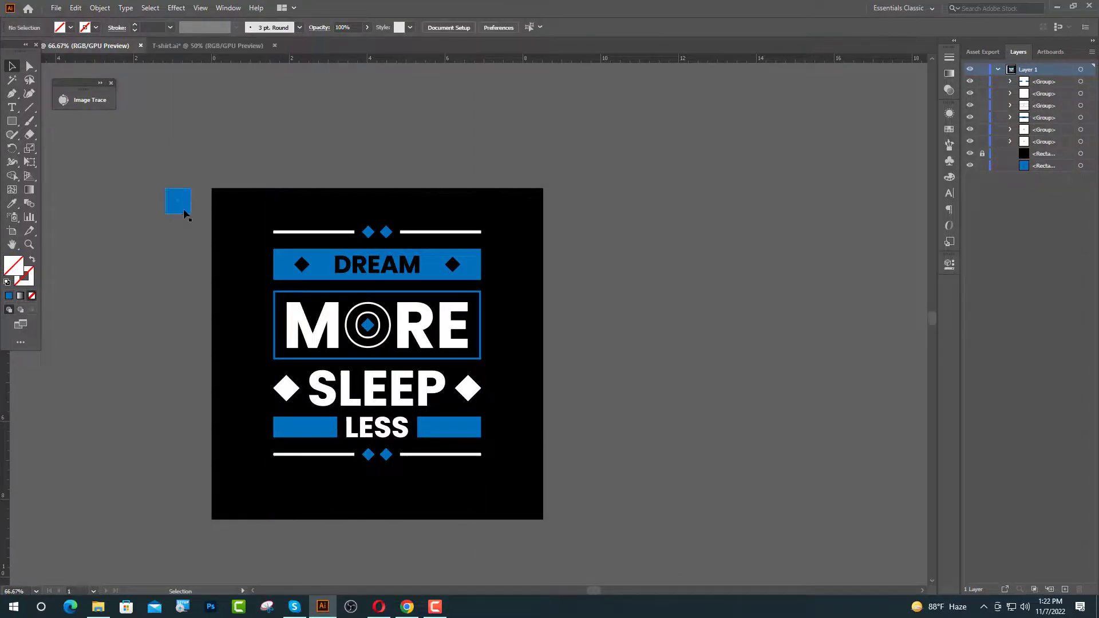
Step: Delete the blue square beside the artboard and group all the rows of the design together
{"action": "left_click", "coordinate": [174, 200]}
{"action": "key", "text": "Delete"}
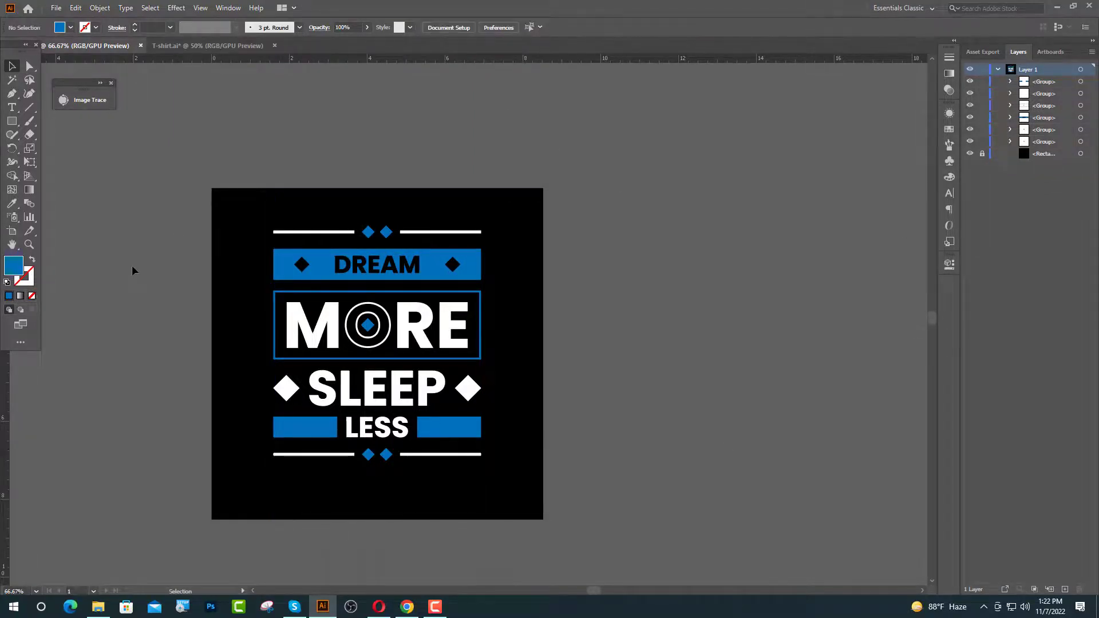
{"action": "left_click_drag", "start_coordinate": [249, 208], "coordinate": [506, 521]}
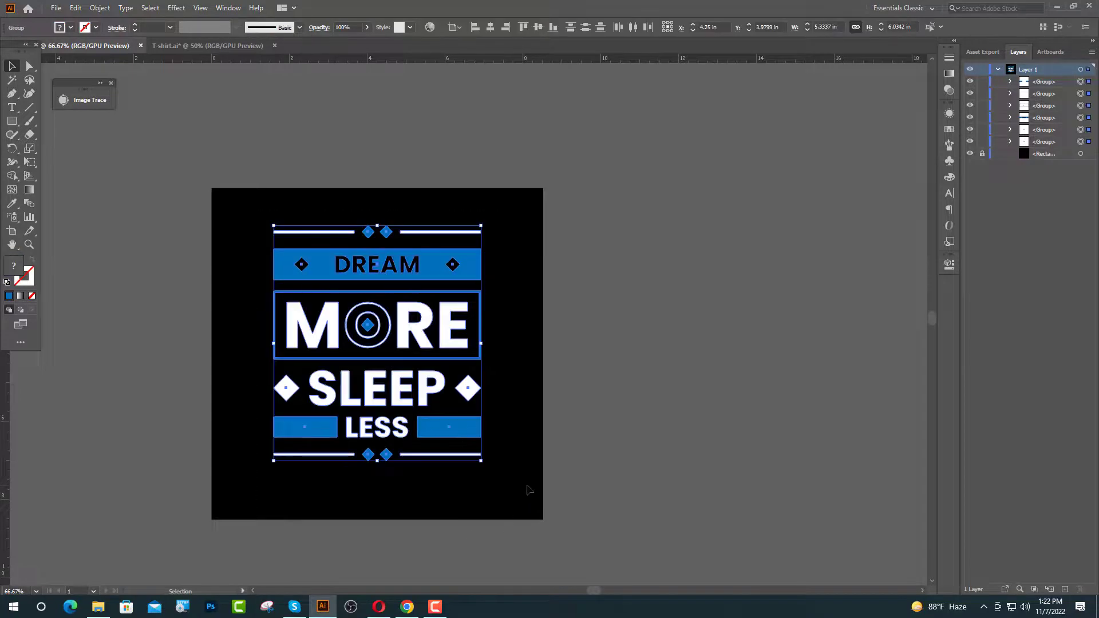
{"action": "key", "text": "a"}
{"action": "key", "text": "v"}
{"action": "key", "text": "ctrl+g"}
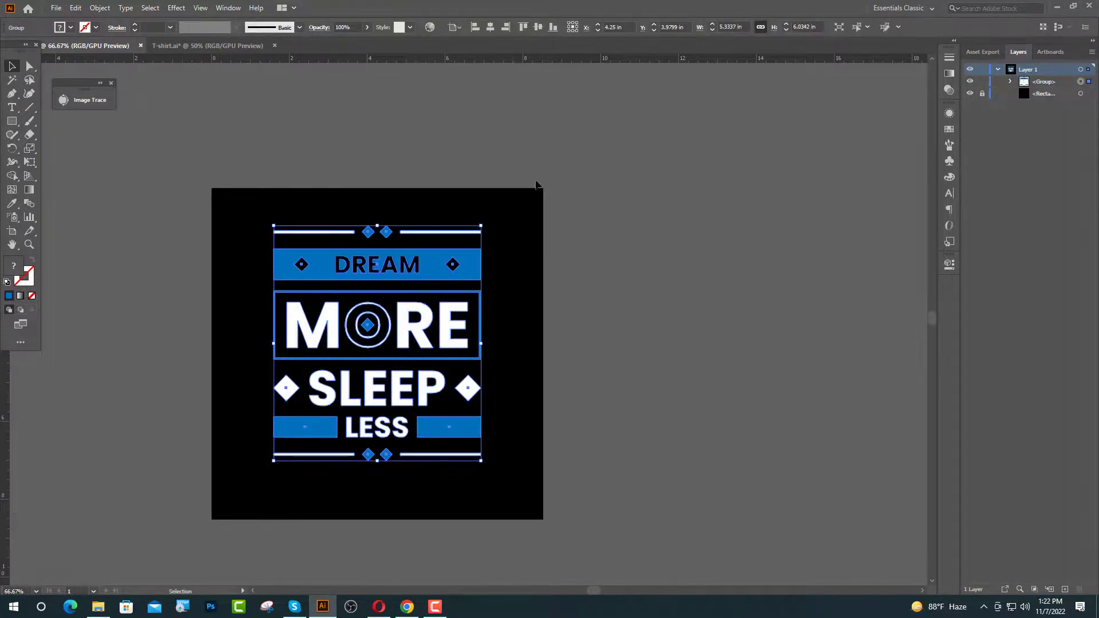
Step: Centre the grouped design vertically on the black square and enlarge it proportionally from its centre to about 6.08 × 6.88 in
{"action": "left_click", "coordinate": [538, 27]}
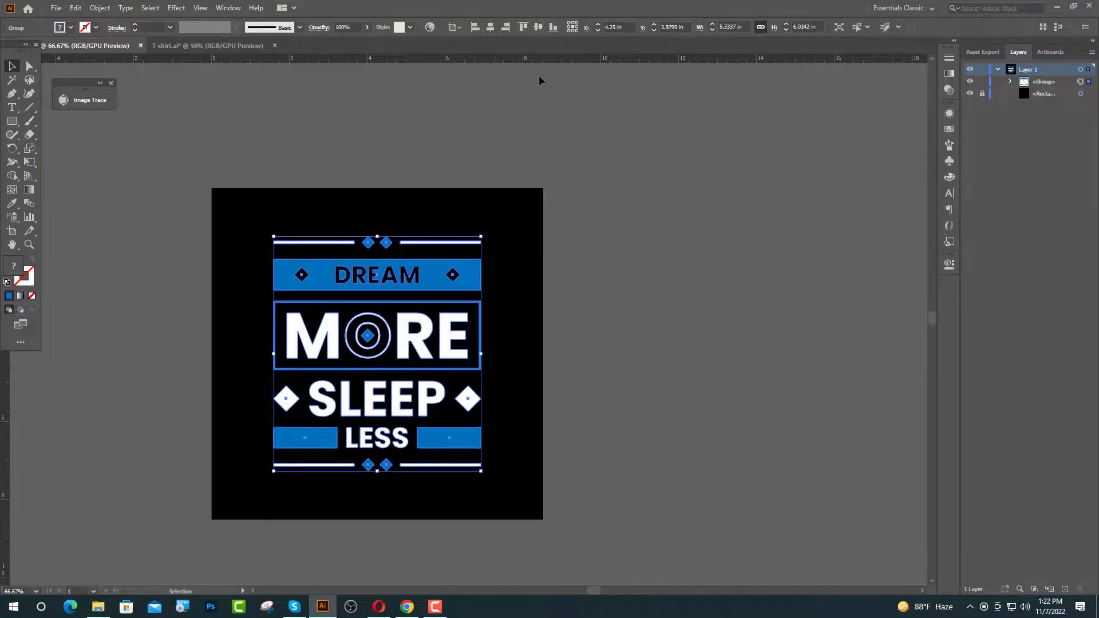
{"action": "left_click_drag", "start_coordinate": [378, 236], "coordinate": [384, 218]}
{"action": "left_click", "coordinate": [672, 353]}
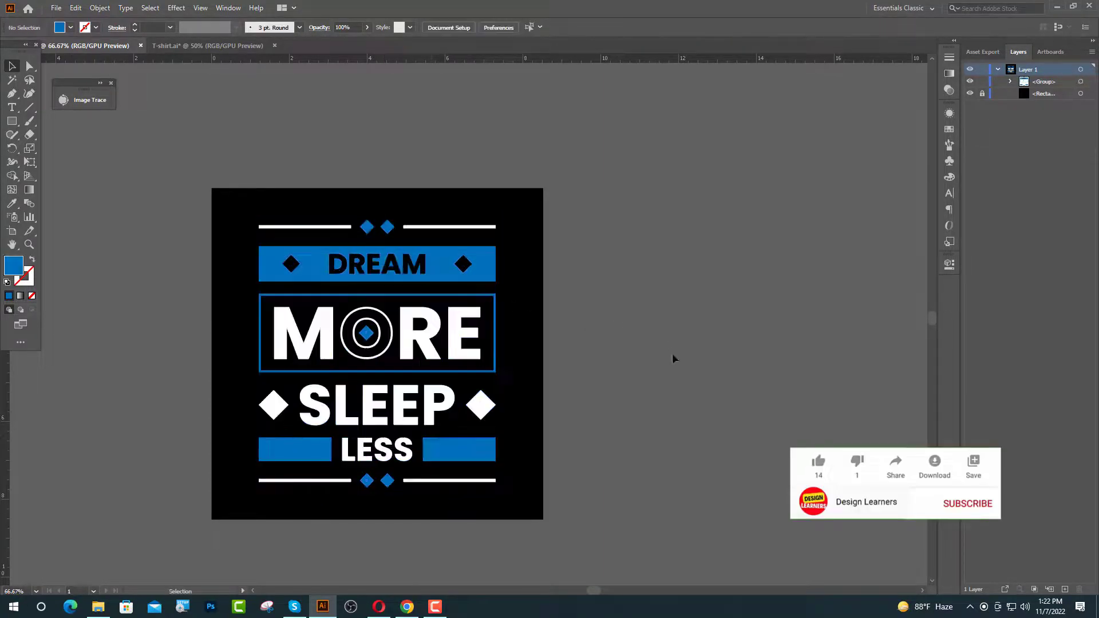
Step: Bring the grouped design into T-shirt.ai at about 4.73 × 5.35 in and centre it on the shirt
{"action": "left_click", "coordinate": [409, 419]}
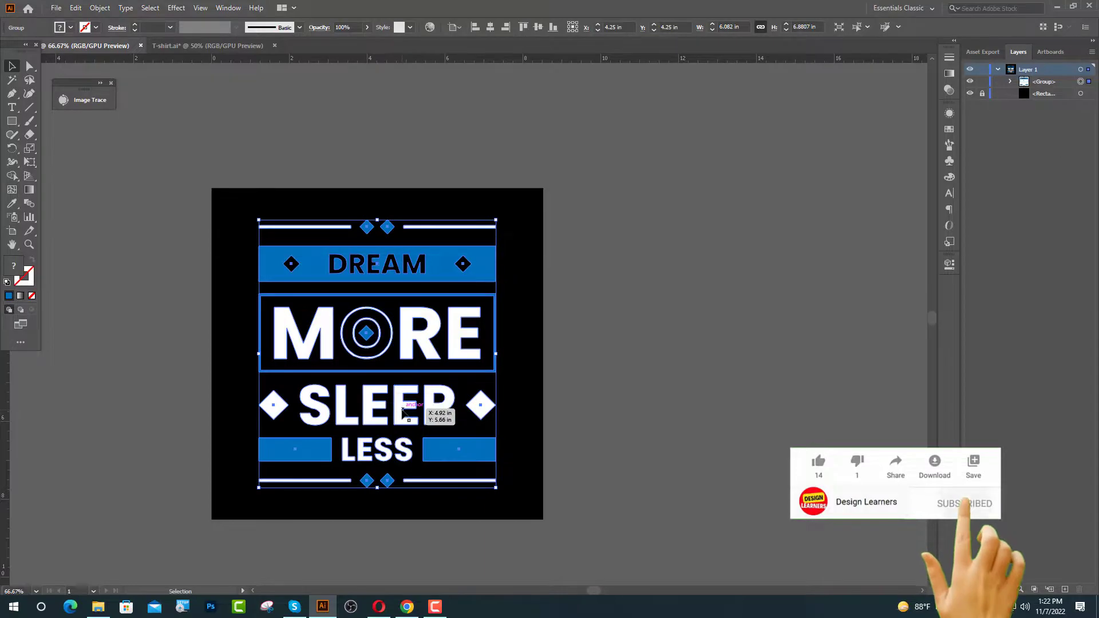
{"action": "left_click_drag", "start_coordinate": [403, 412], "coordinate": [416, 251]}
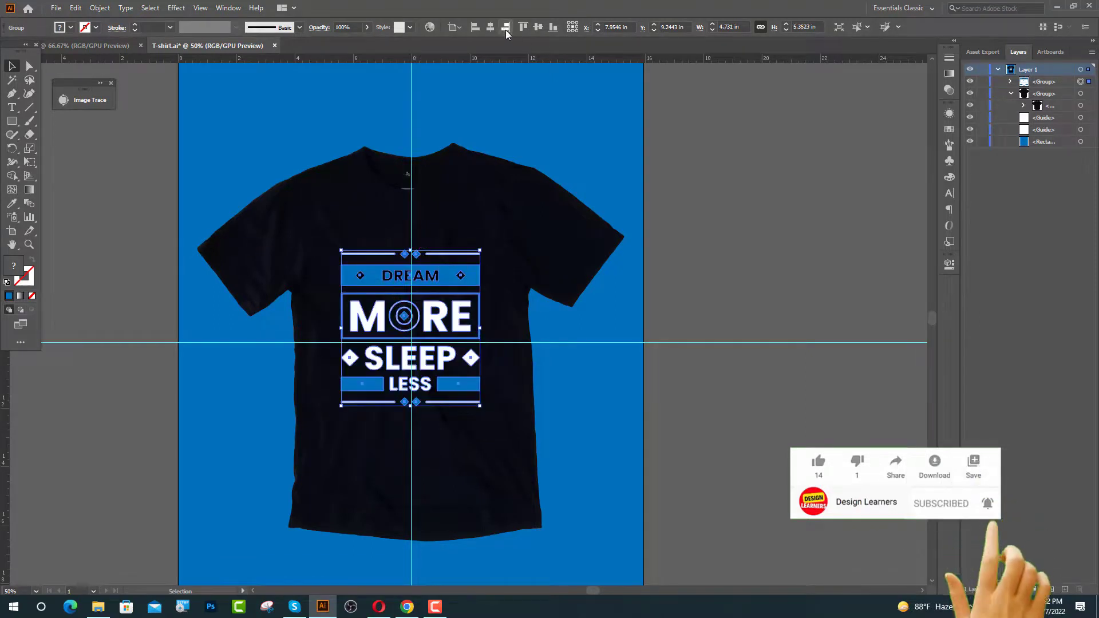
{"action": "left_click", "coordinate": [536, 27]}
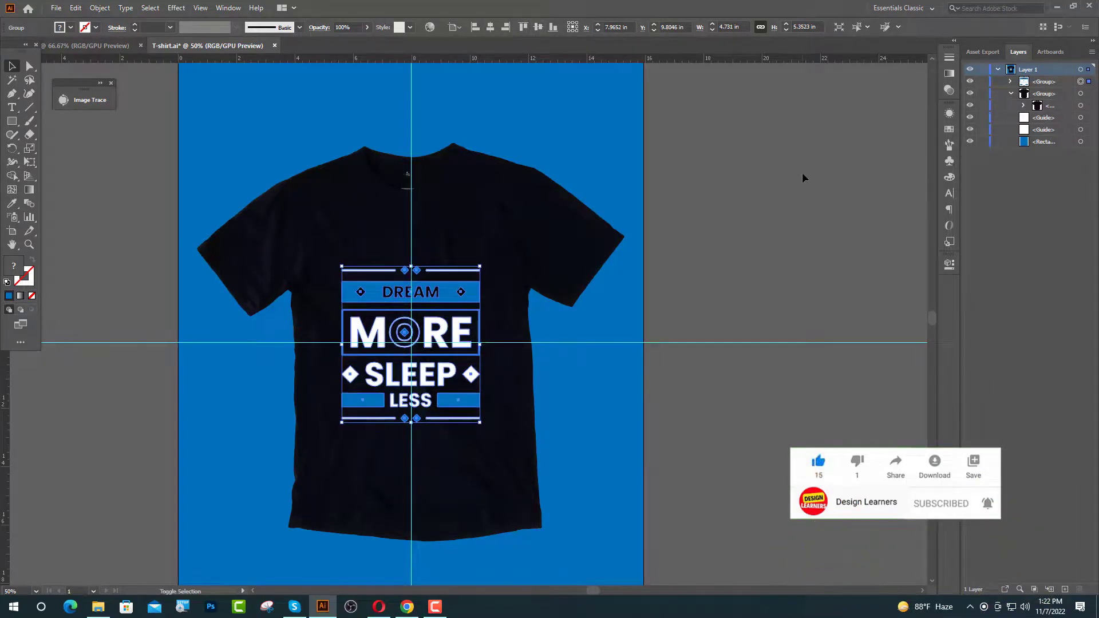
Step: Nudge the design slightly lower on the shirt, to Y about 10 in, and deselect it
{"action": "key", "text": "Down"}
{"action": "key", "text": "Down"}
{"action": "key", "text": "Down"}
{"action": "key", "text": "Down"}
{"action": "key", "text": "Down"}
{"action": "key", "text": "Down"}
{"action": "key", "text": "Down"}
{"action": "key", "text": "Down"}
{"action": "key", "text": "Down"}
{"action": "key", "text": "Down"}
{"action": "key", "text": "Down"}
{"action": "key", "text": "Down"}
{"action": "key", "text": "Down"}
{"action": "key", "text": "Down"}
{"action": "key", "text": "Down"}
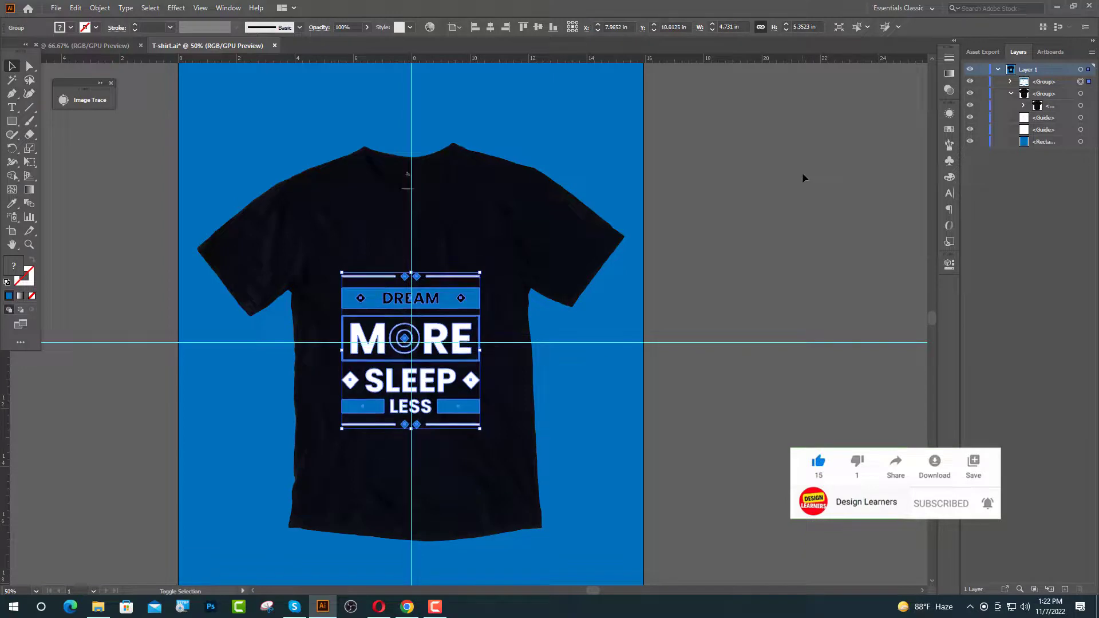
{"action": "left_click", "coordinate": [901, 158]}
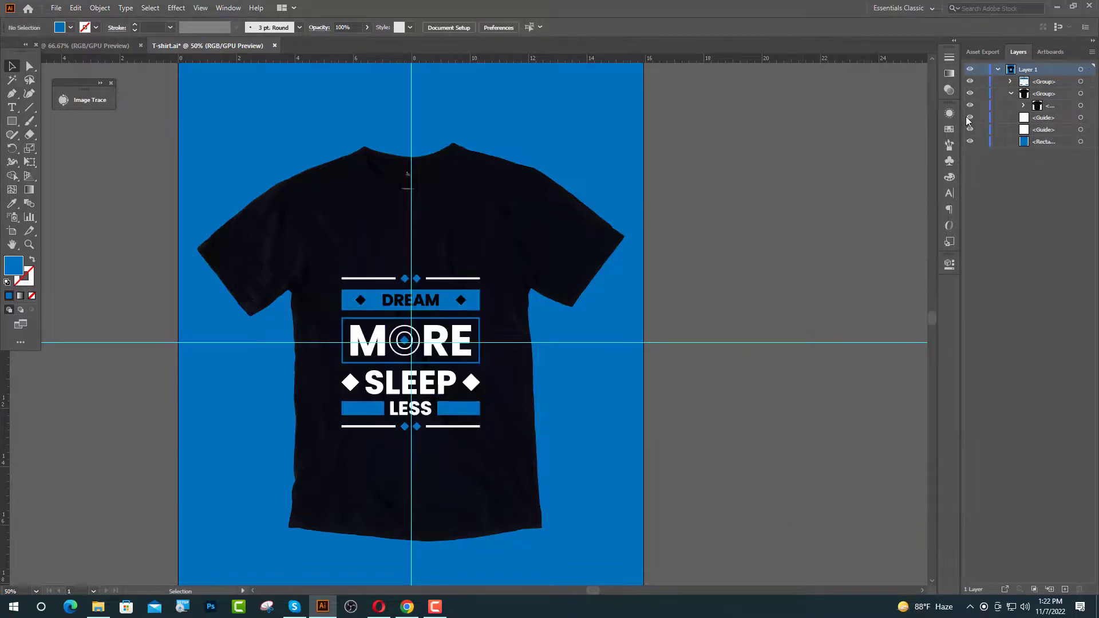
Step: Hide both guides in the T-shirt mockup
{"action": "left_click_drag", "start_coordinate": [967, 116], "coordinate": [969, 129]}
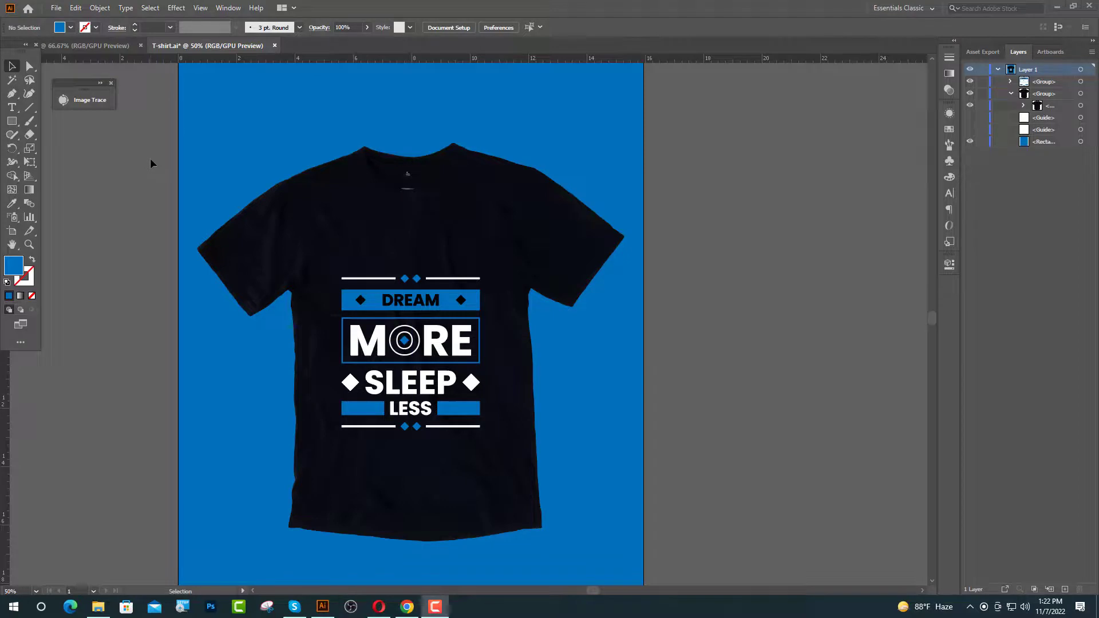